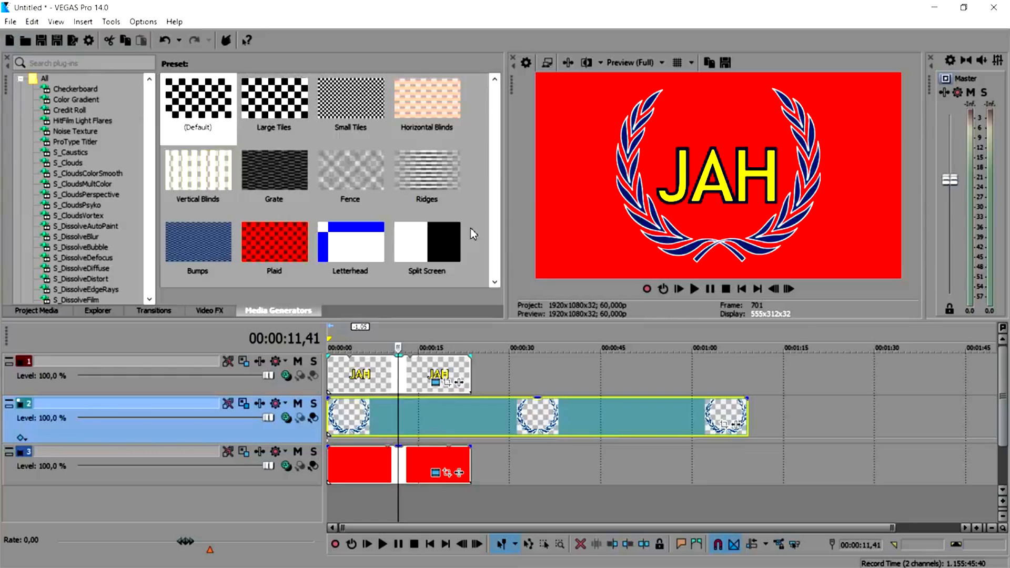
click(426, 452)
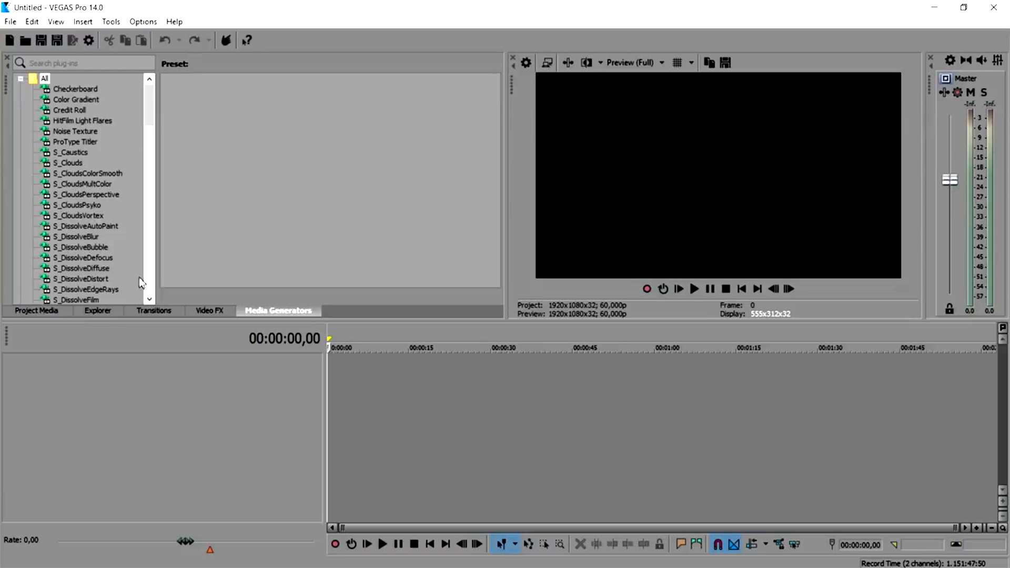
Step: Add a default Titles & Text event to the empty timeline and extend its start back to the timeline's beginning
scroll(97, 236, down, 20)
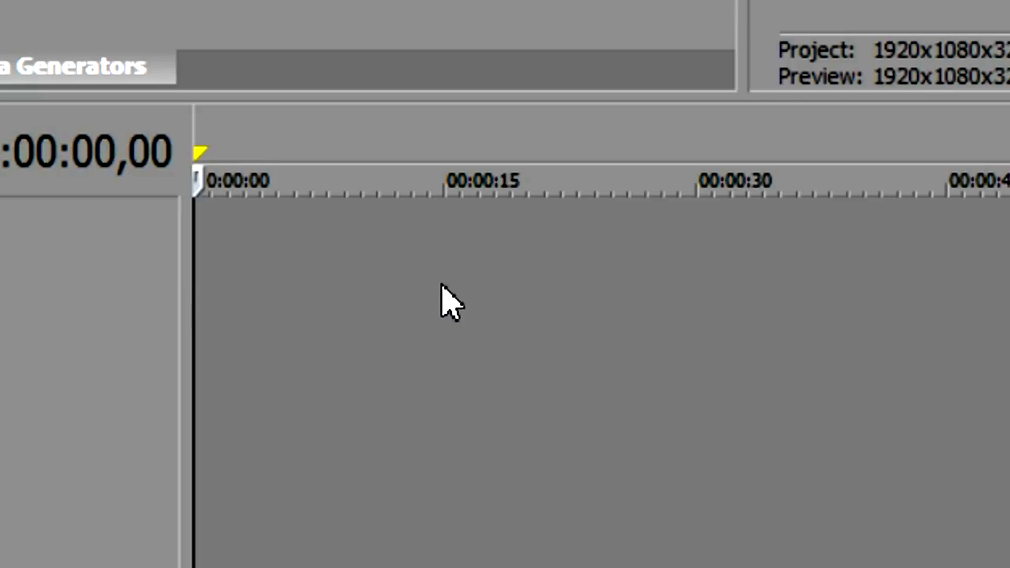
drag(441, 285, 518, 217)
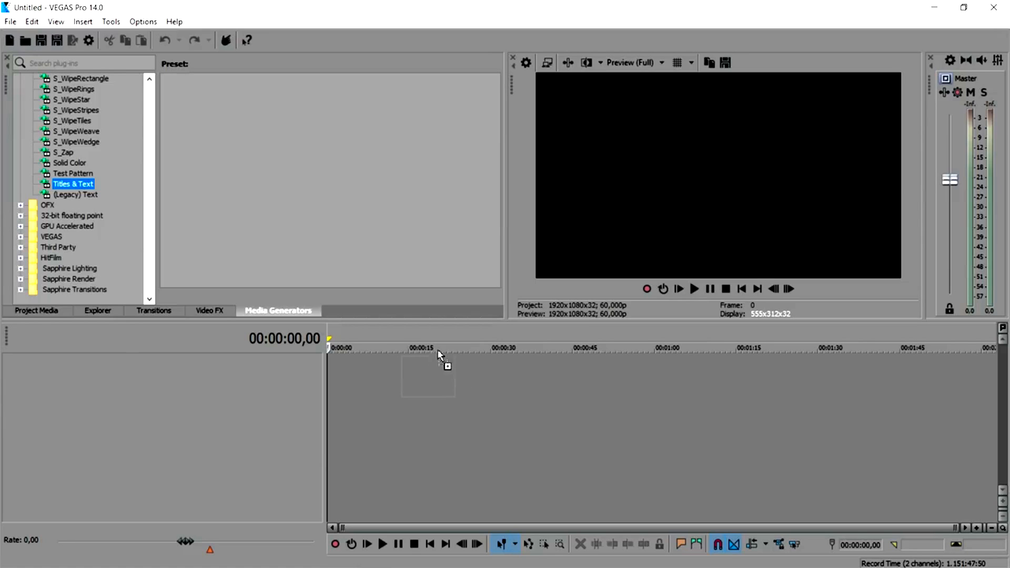
drag(441, 354, 453, 343)
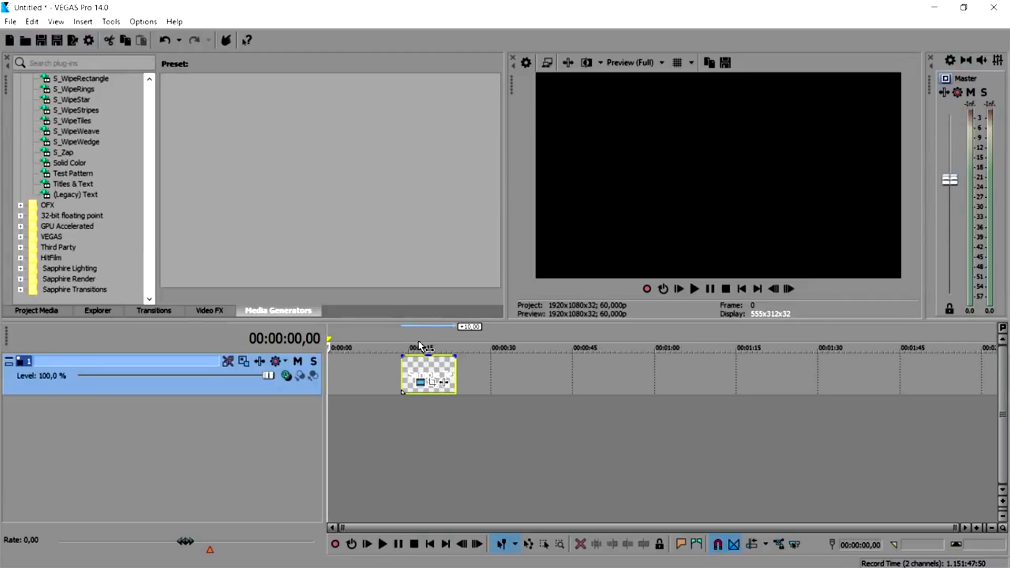
drag(402, 384, 327, 381)
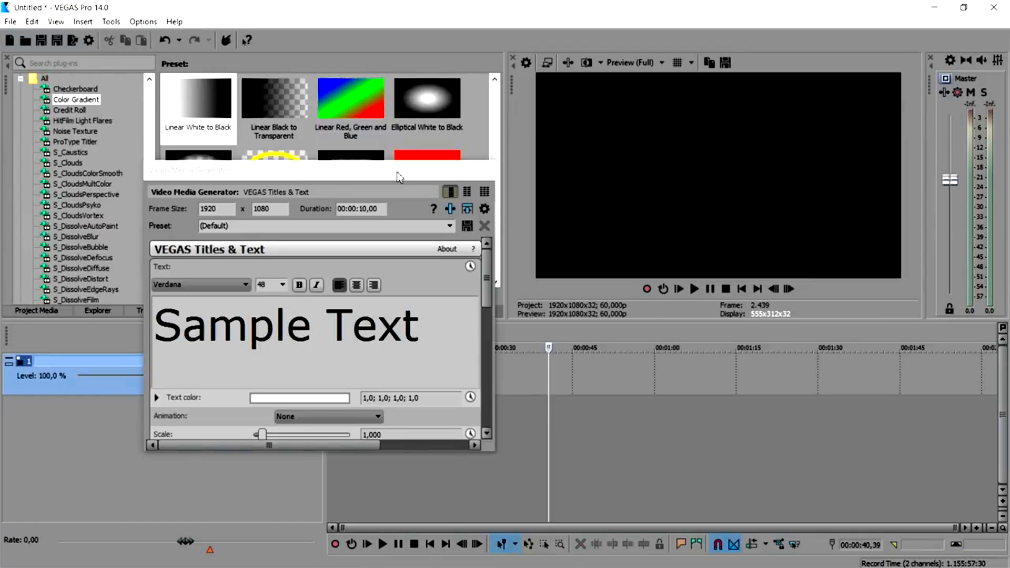
click(488, 173)
Step: Add a Solid Color event with the Red preset to the timeline after the text event
scroll(106, 205, down, 10)
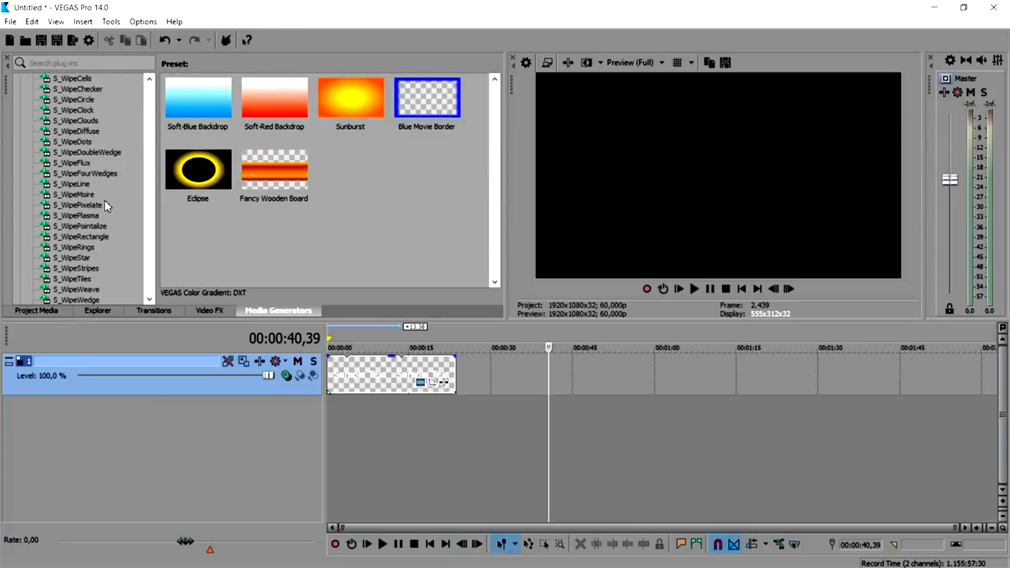
scroll(107, 205, up, 6)
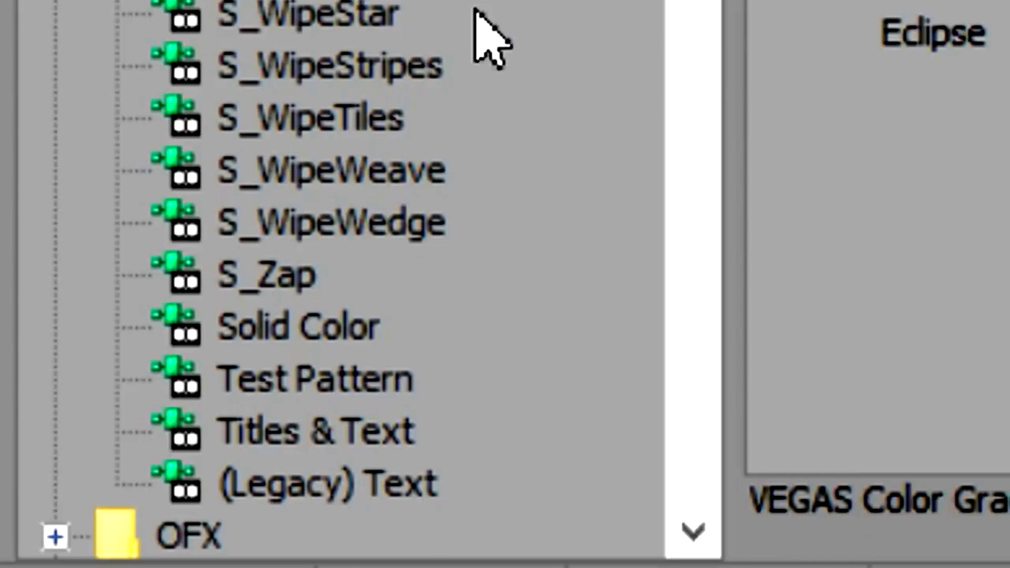
click(342, 332)
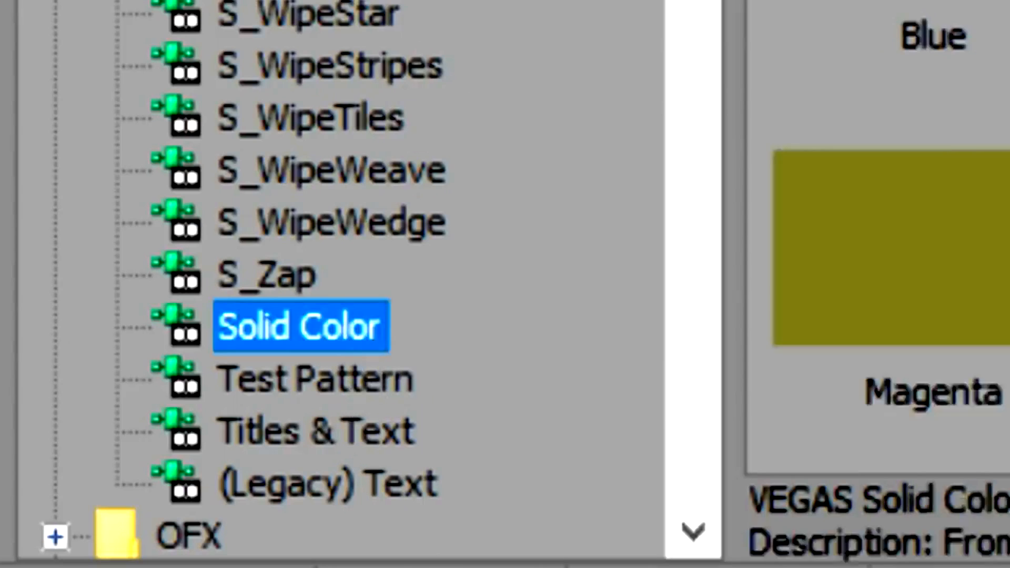
drag(354, 102, 514, 373)
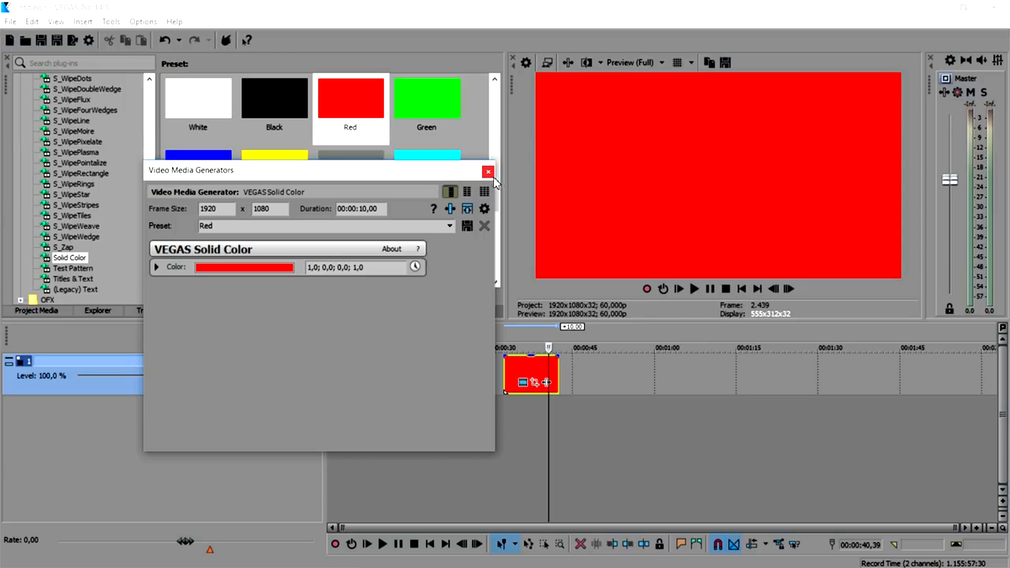
click(489, 171)
Step: Place the red event on a second video track beneath the text event, spanning the same length as the text
right_click(466, 368)
click(521, 236)
drag(416, 418, 419, 373)
click(507, 408)
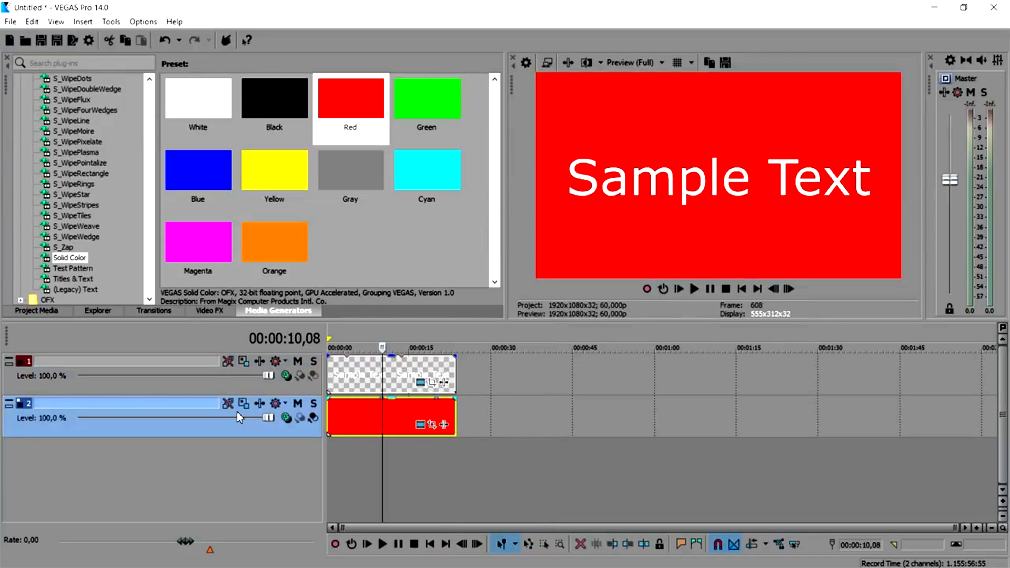
drag(398, 416, 554, 415)
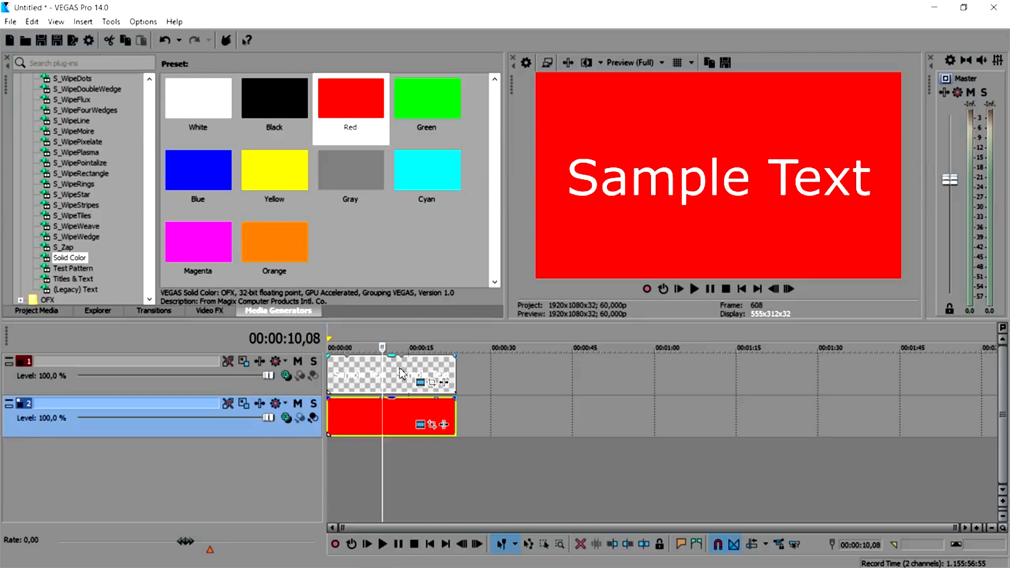
Step: Open the text event's generated media settings and replace the sample text with "JAH"
click(402, 374)
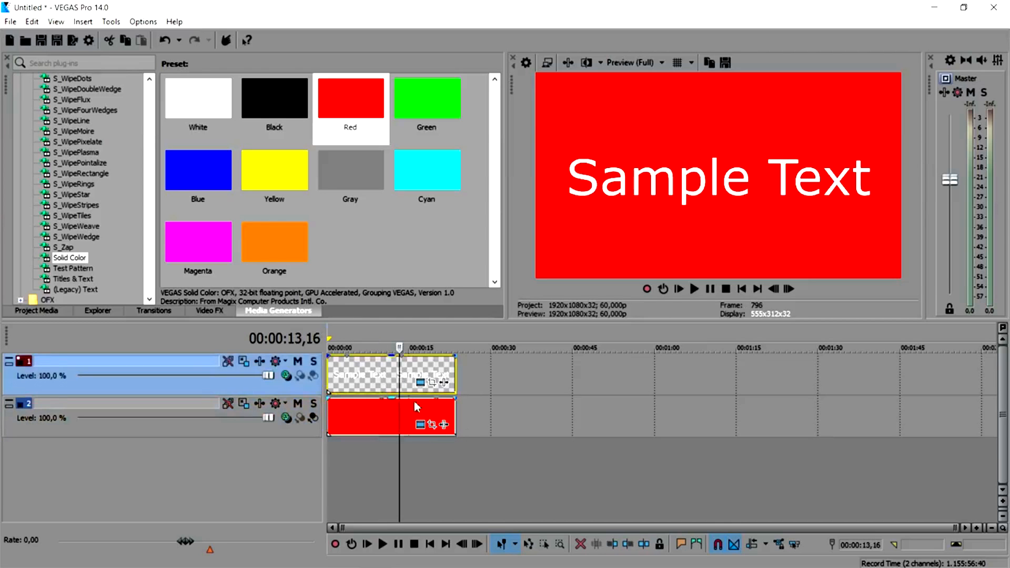
click(420, 382)
mouse_move(348, 171)
mouse_down()
mouse_move(701, 163)
mouse_move(777, 175)
mouse_up()
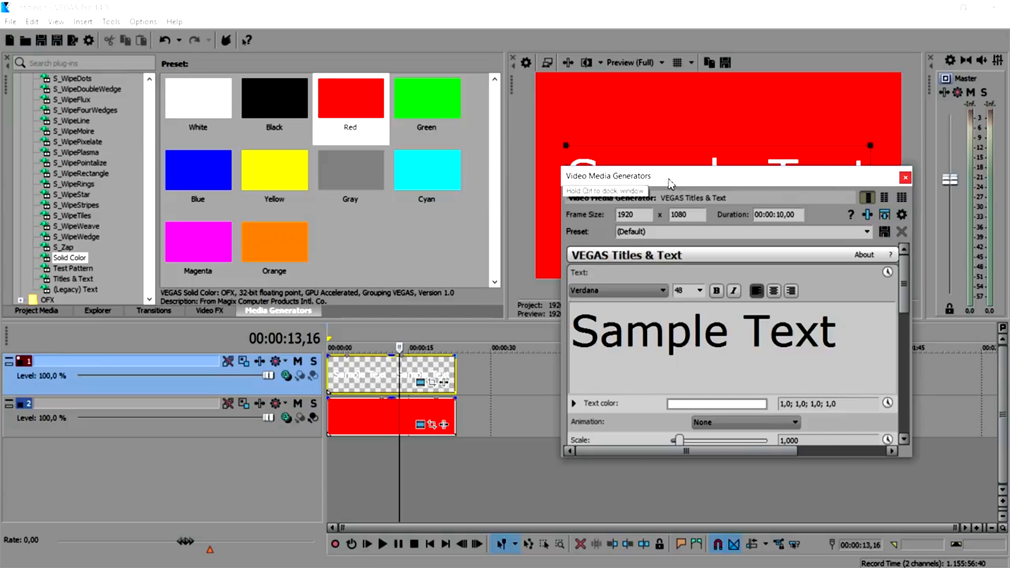
drag(679, 174, 245, 173)
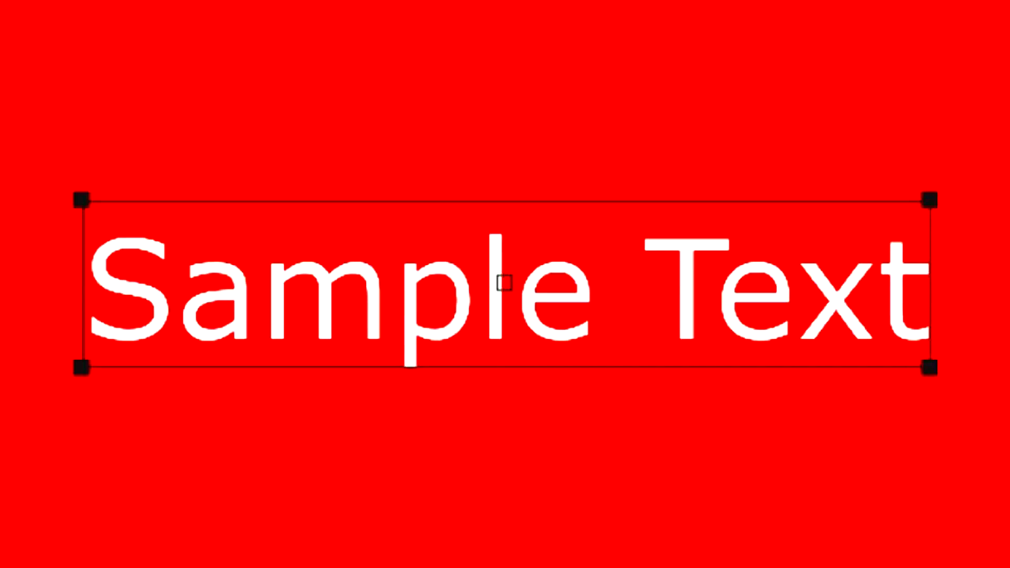
text(JAH)
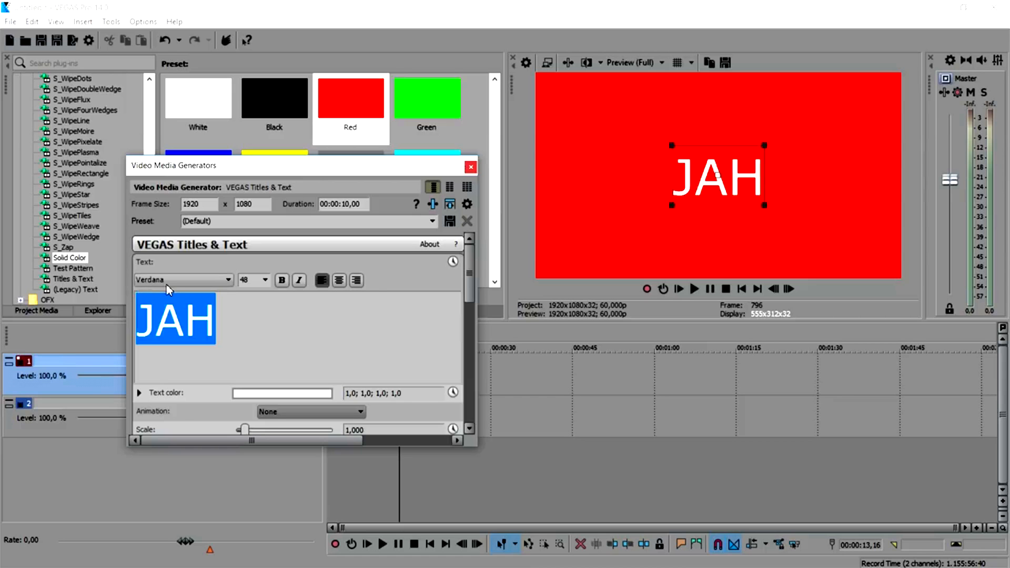
Step: Try different fonts on the JAH text and settle on Trebuchet MS, then close its media settings
click(228, 279)
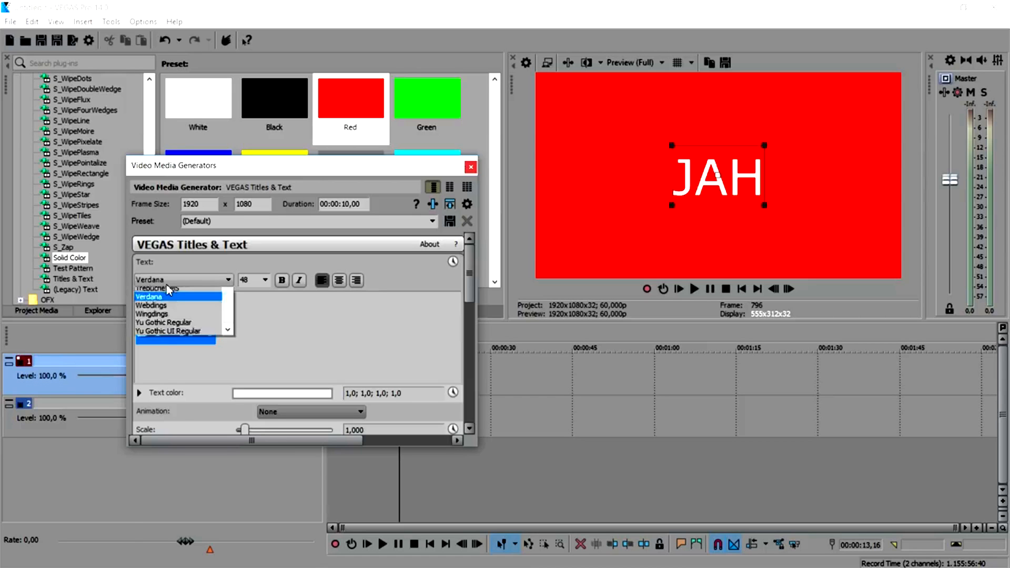
click(173, 317)
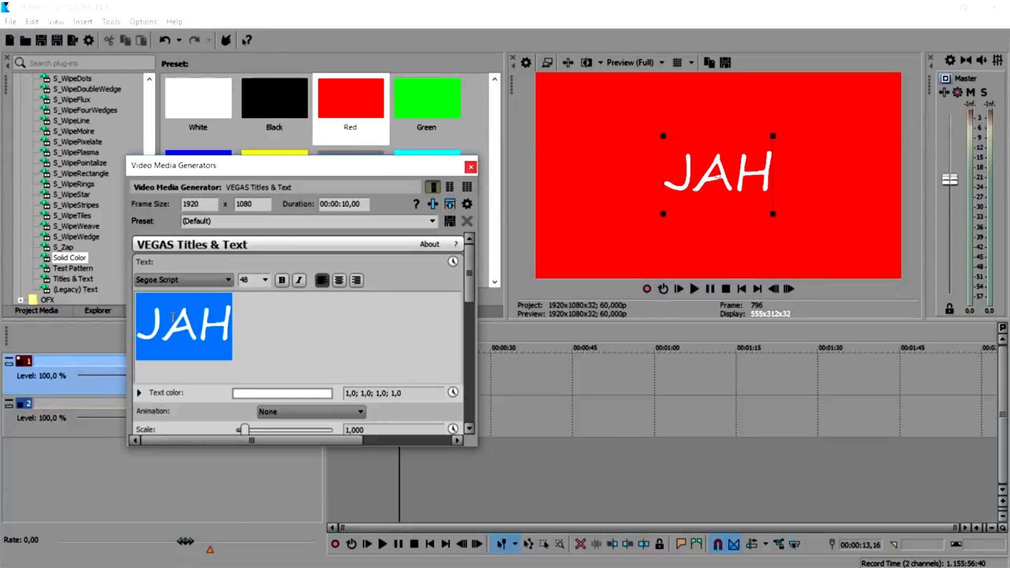
key(Down)
key(Down)
key(Down)
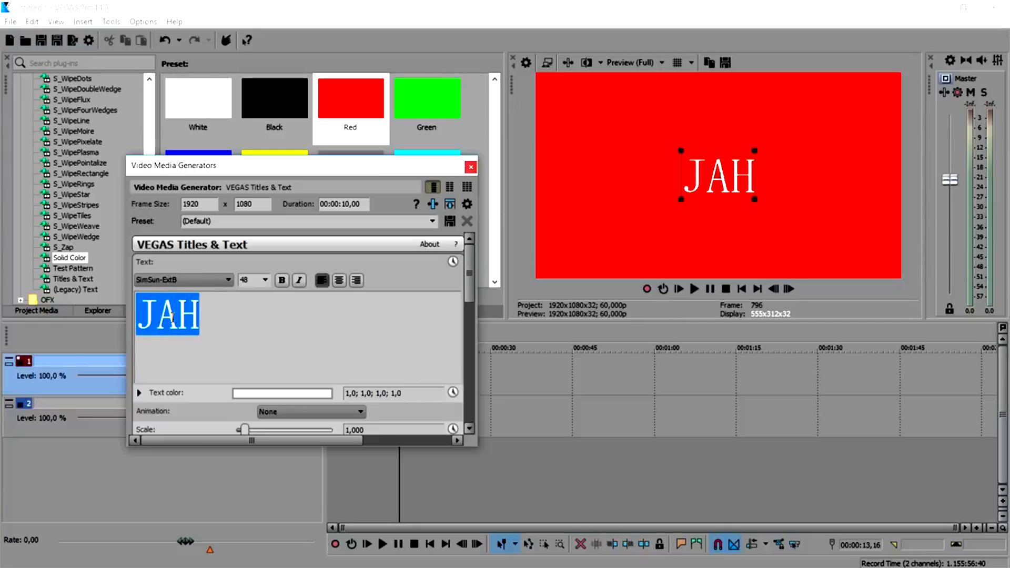
key(Down)
key(Down)
key(Down)
key(Down)
key(Down)
key(Down)
key(Down)
key(Down)
key(Down)
key(Down)
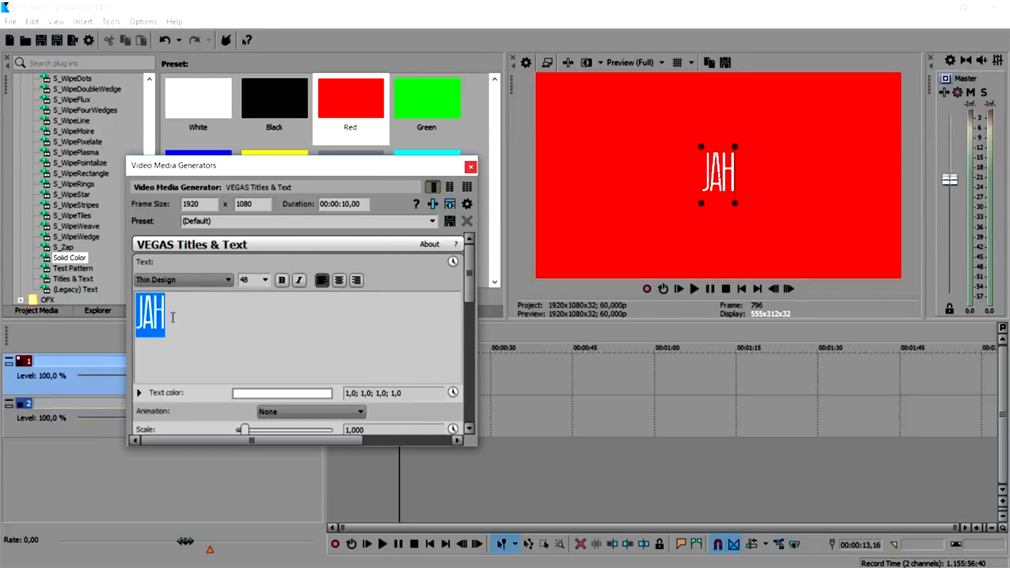
key(Down)
key(Down)
key(Down)
key(Down)
key(Down)
key(Down)
key(Down)
key(Down)
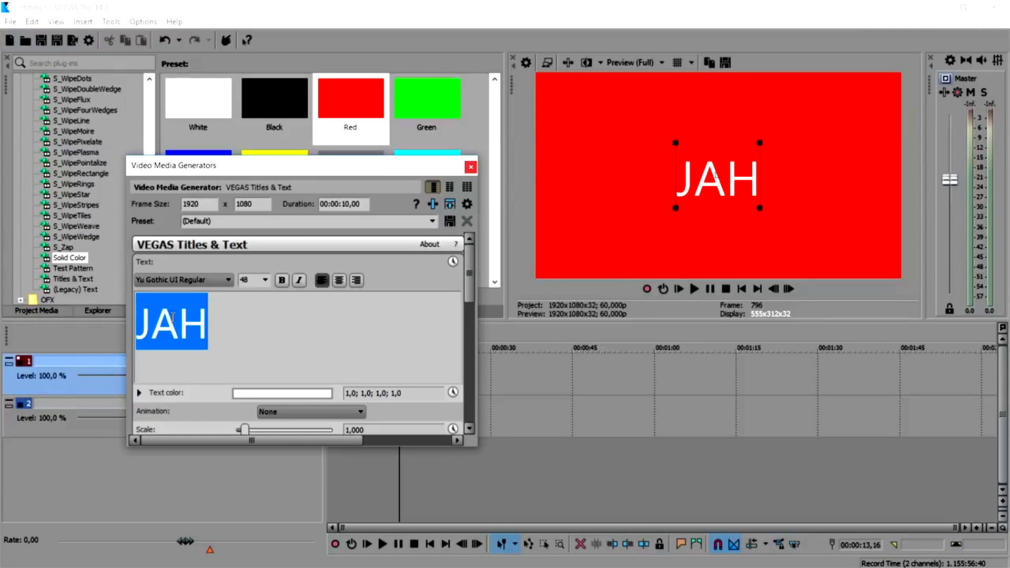
key(Up)
key(Up)
key(Up)
key(Up)
key(Up)
key(Up)
key(Up)
key(Up)
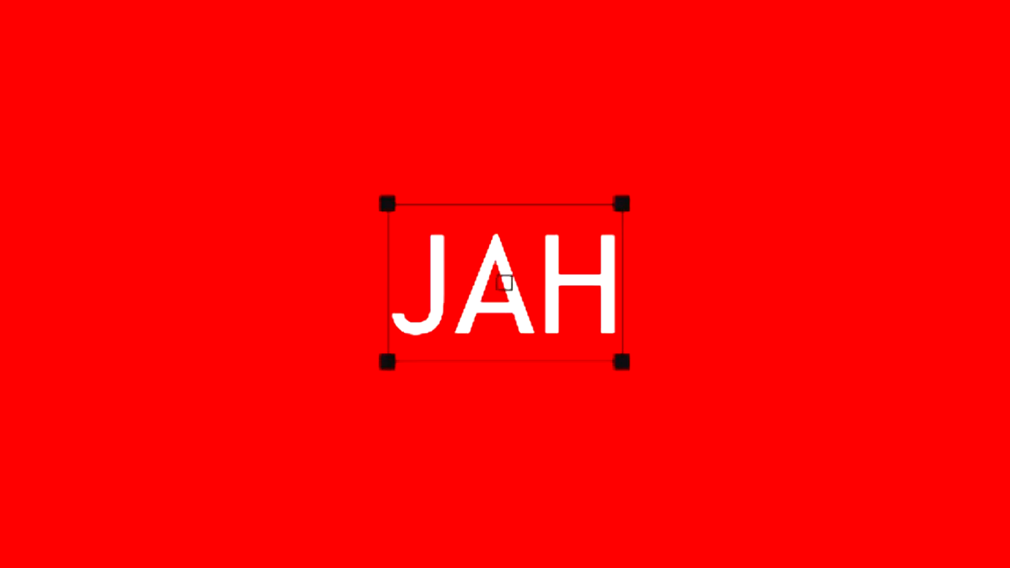
key(Up)
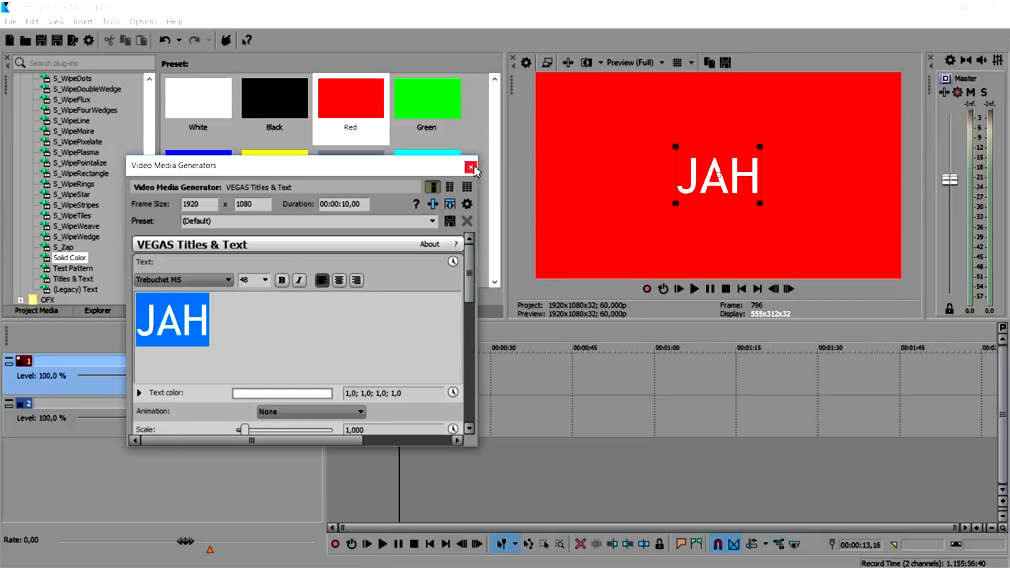
click(471, 167)
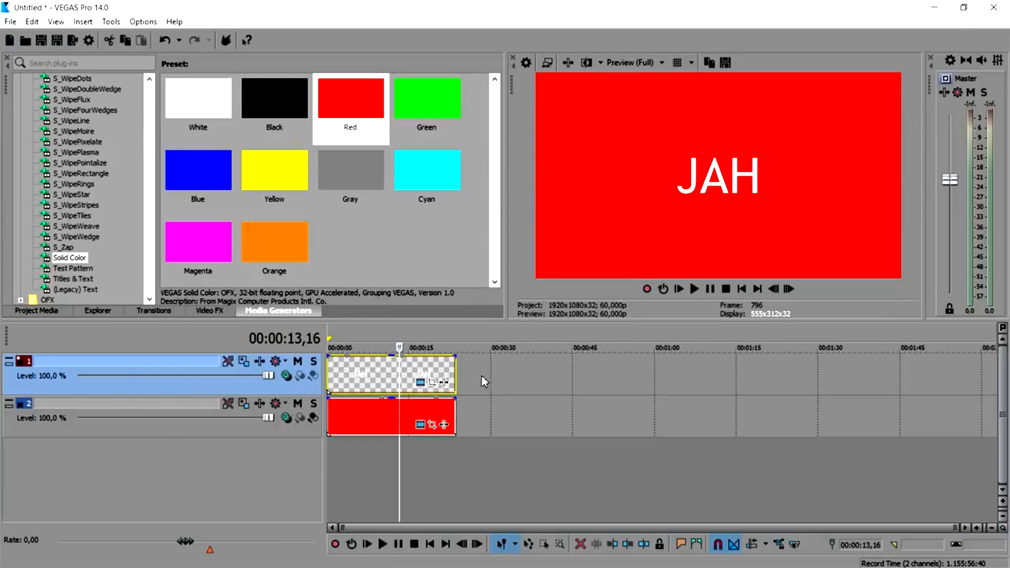
Step: Enlarge the JAH text in the preview to a scale of about 2.66, keeping it centred
click(420, 382)
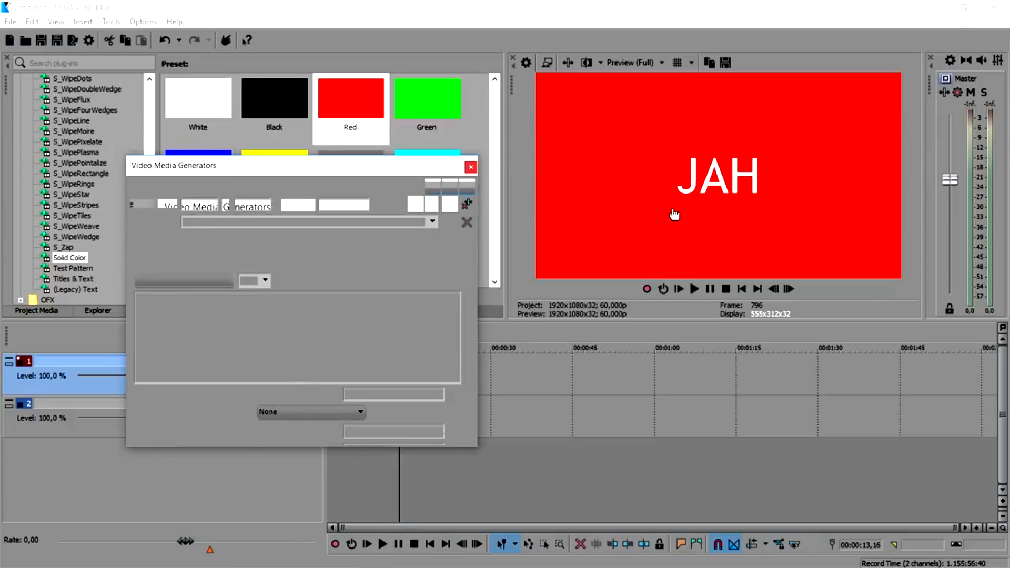
drag(676, 204, 589, 223)
click(471, 168)
Step: Switch the preview quality to Draft (Full) and back to Preview (Full)
click(632, 62)
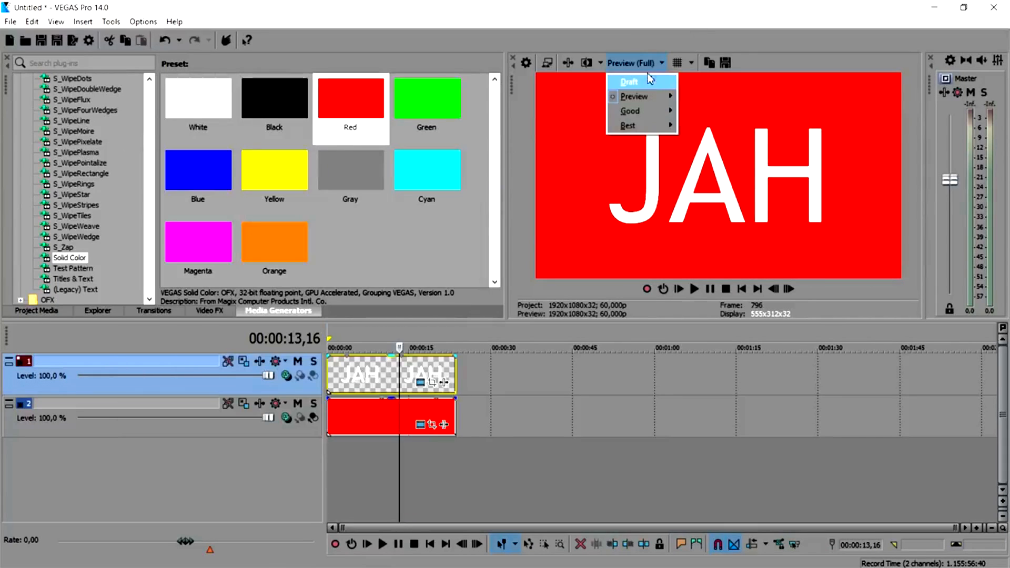
mouse_move(632, 80)
click(700, 94)
click(631, 63)
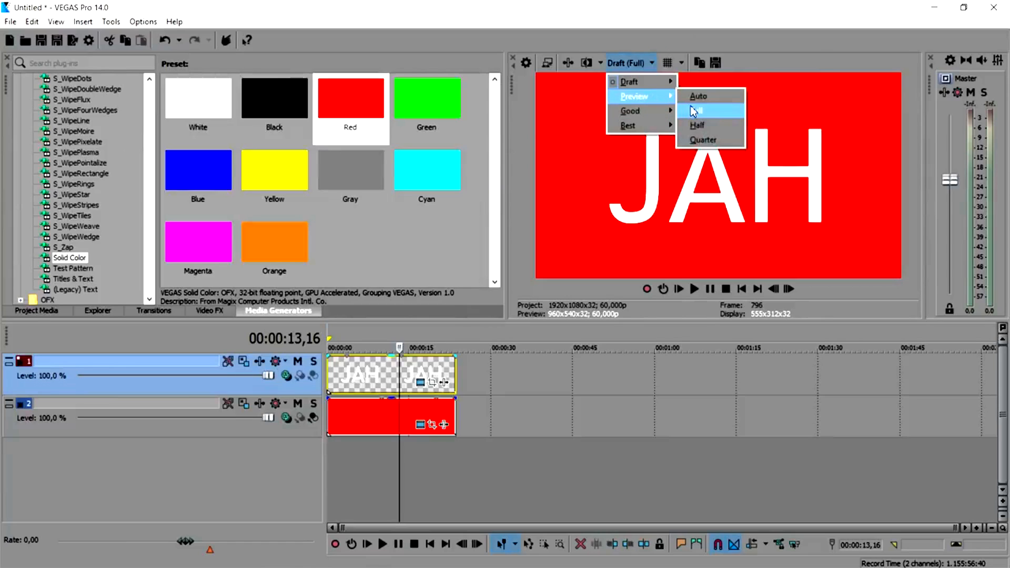
click(700, 110)
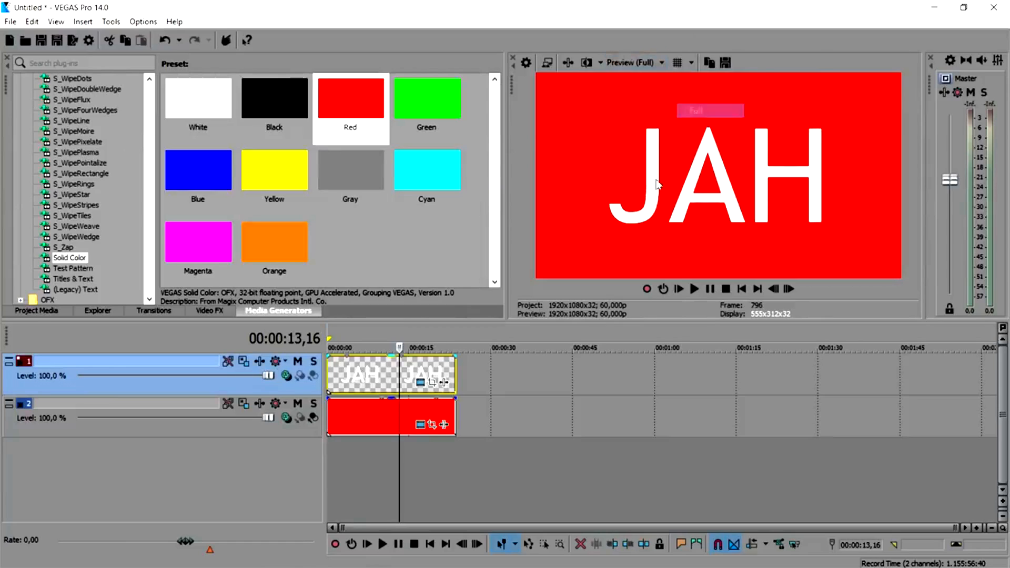
Step: Set the JAH text colour to pure yellow (1,0; 1,0; 0,0; 1,0)
click(422, 384)
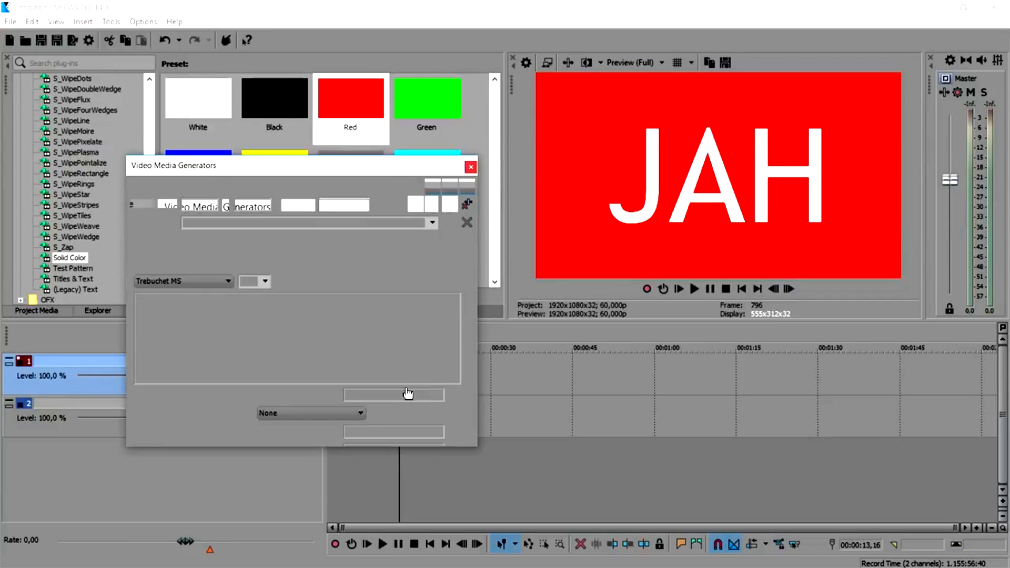
click(314, 394)
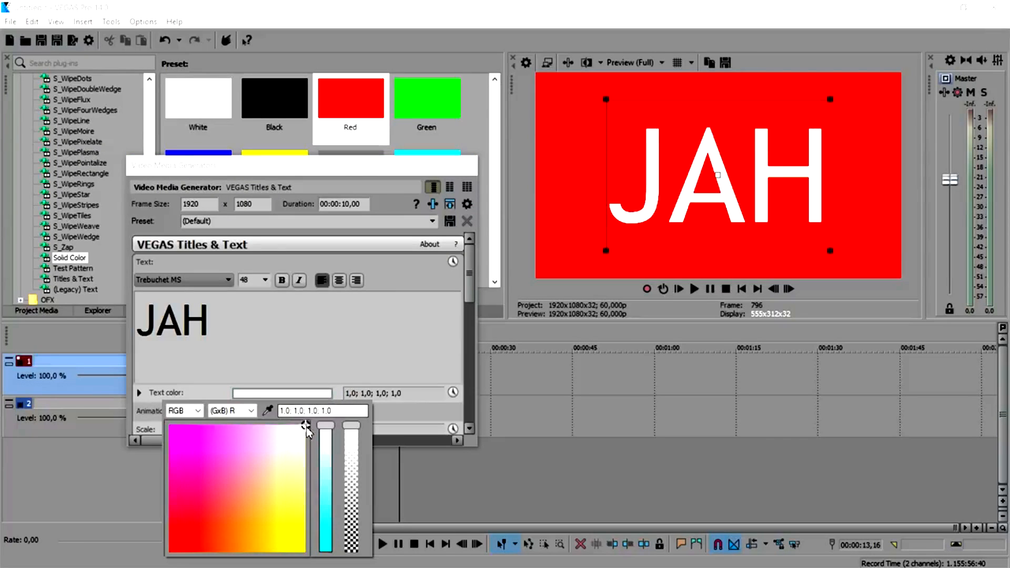
click(305, 552)
click(322, 314)
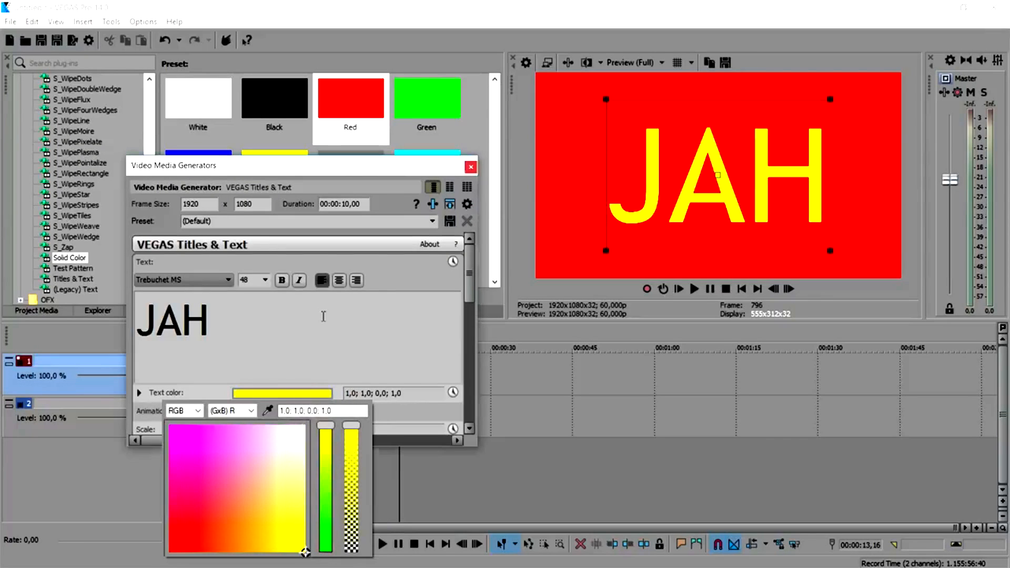
Step: Set the JAH text's outline colour to a dark blue of about 0,06; 0,01; 0,35; 1,0
drag(475, 276, 475, 394)
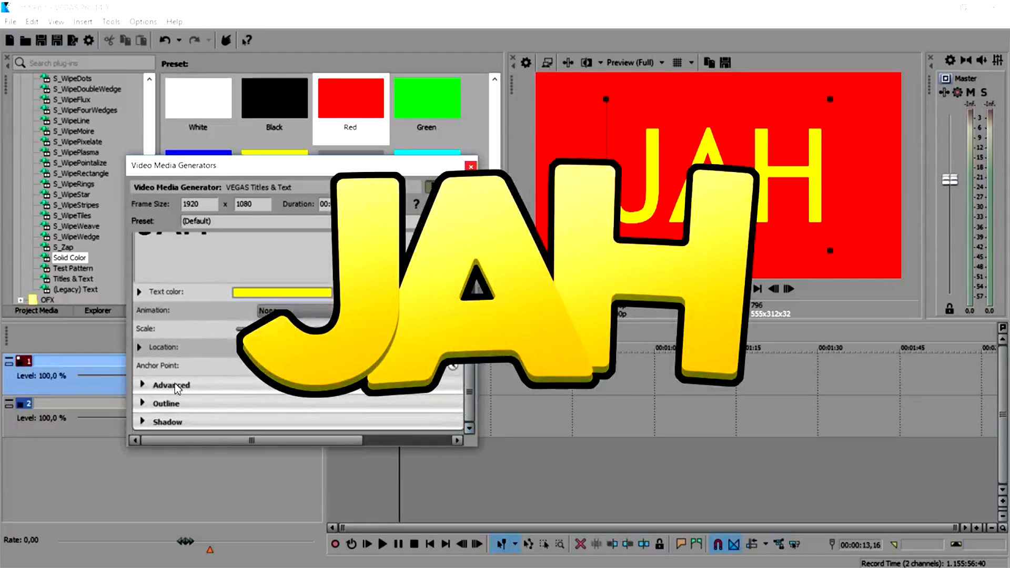
click(142, 403)
drag(469, 368, 469, 388)
click(293, 404)
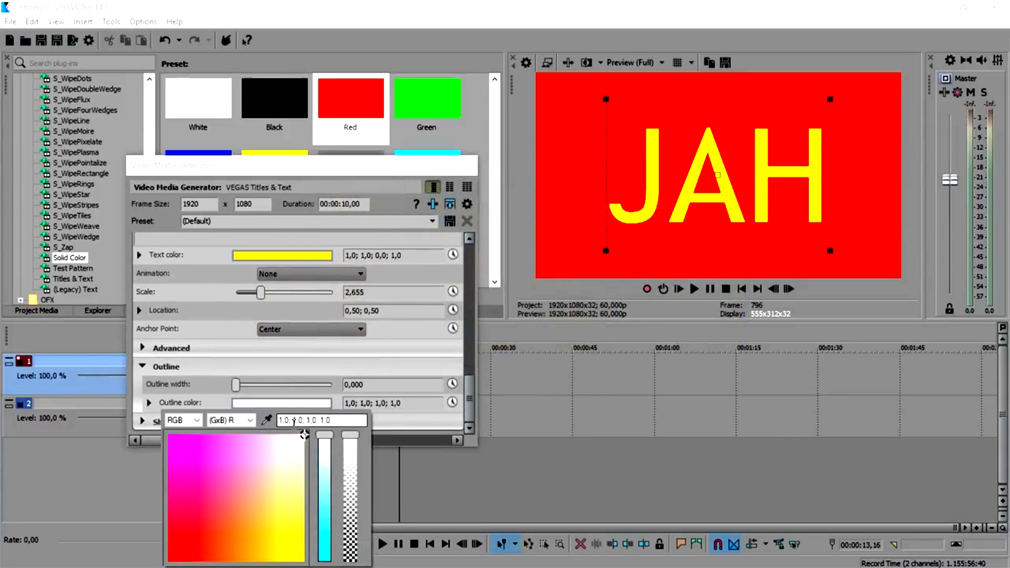
click(309, 438)
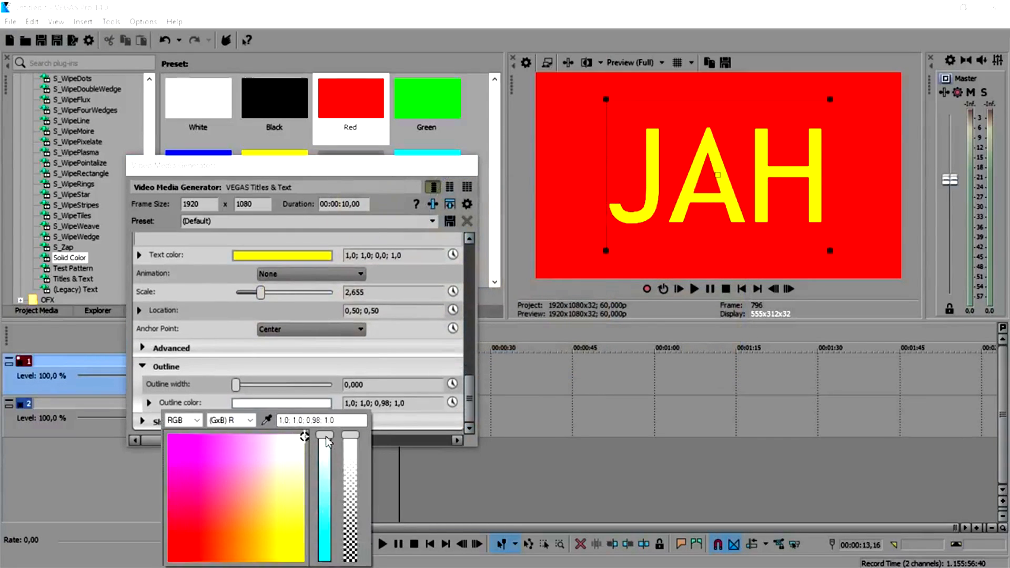
drag(328, 440, 329, 542)
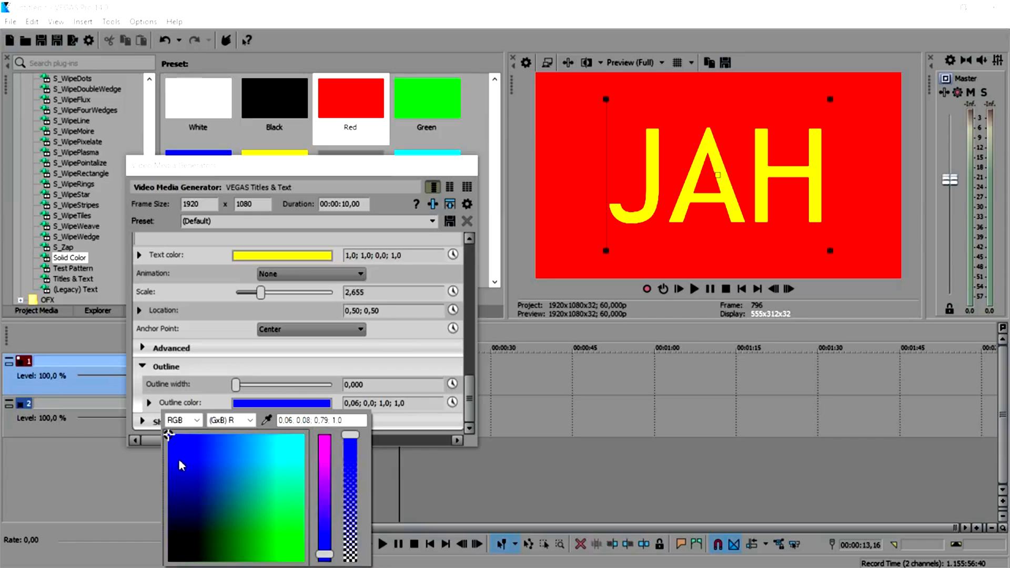
drag(181, 463, 174, 519)
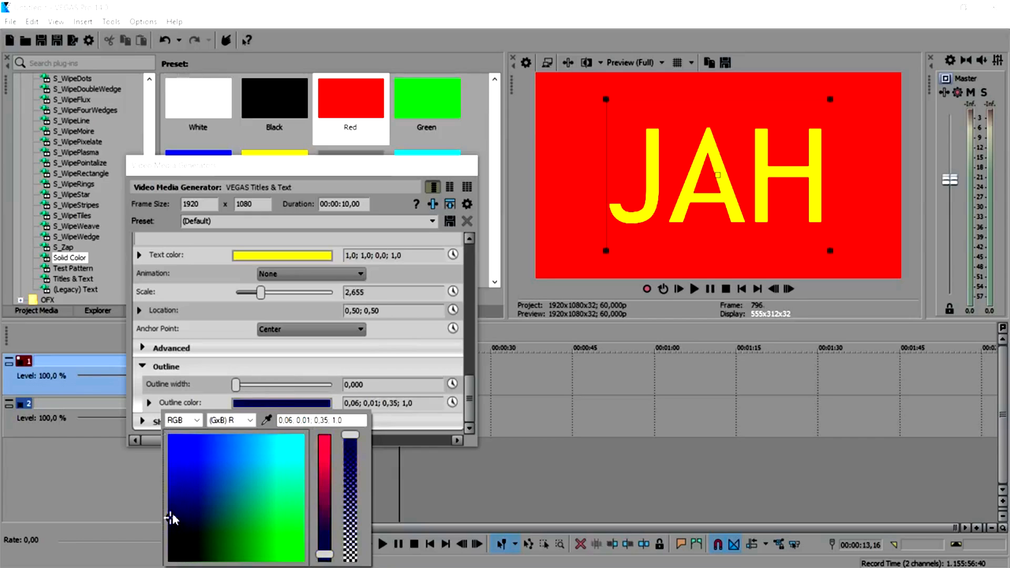
Step: Set the JAH text's outline width to about 8,3 and close the title's settings
click(235, 387)
drag(235, 387, 323, 392)
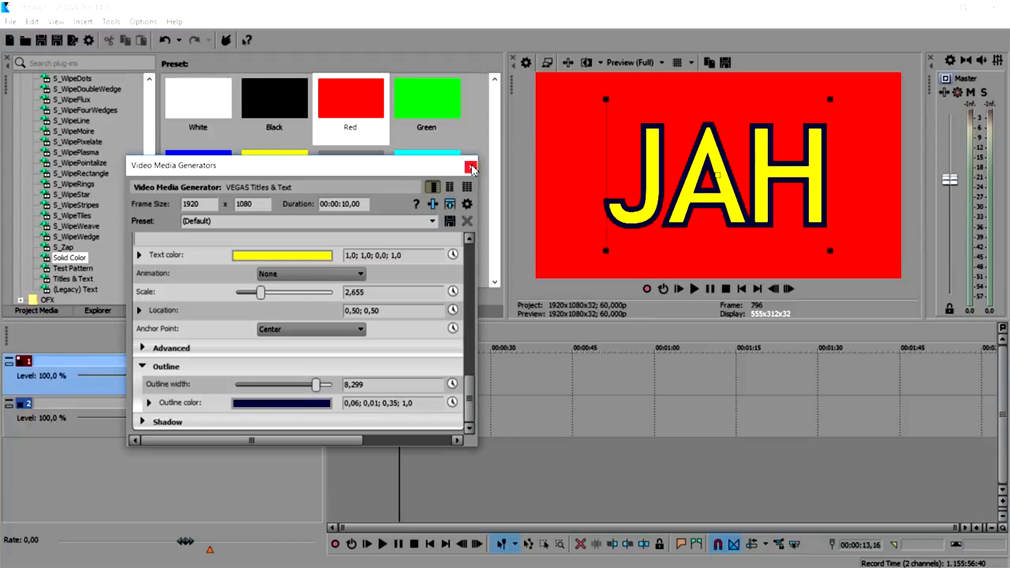
click(471, 168)
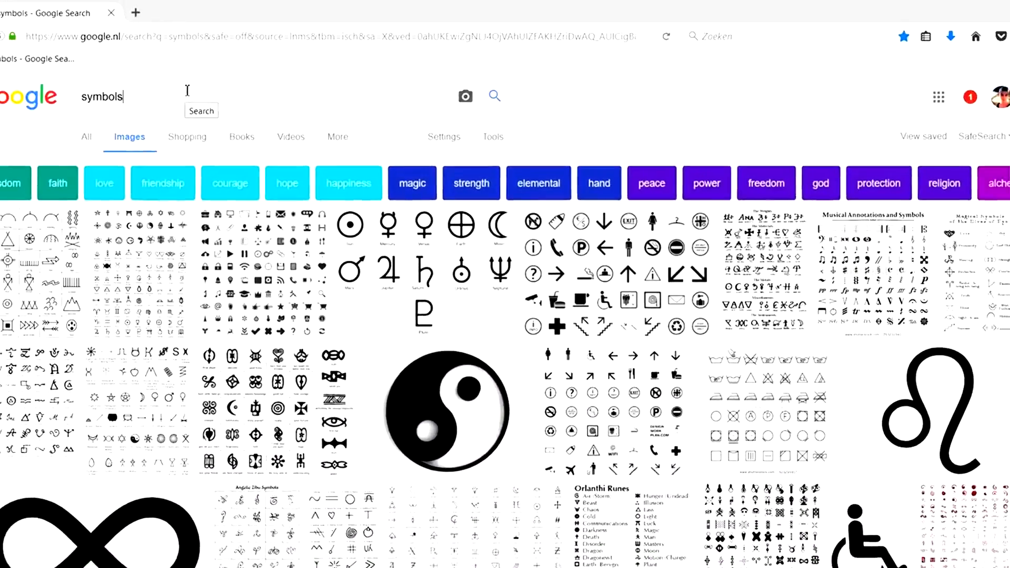
Step: Switch to the browser and look through the image results for symbols, previewing the Valknut and its related outline versions
scroll(426, 457, down, 4)
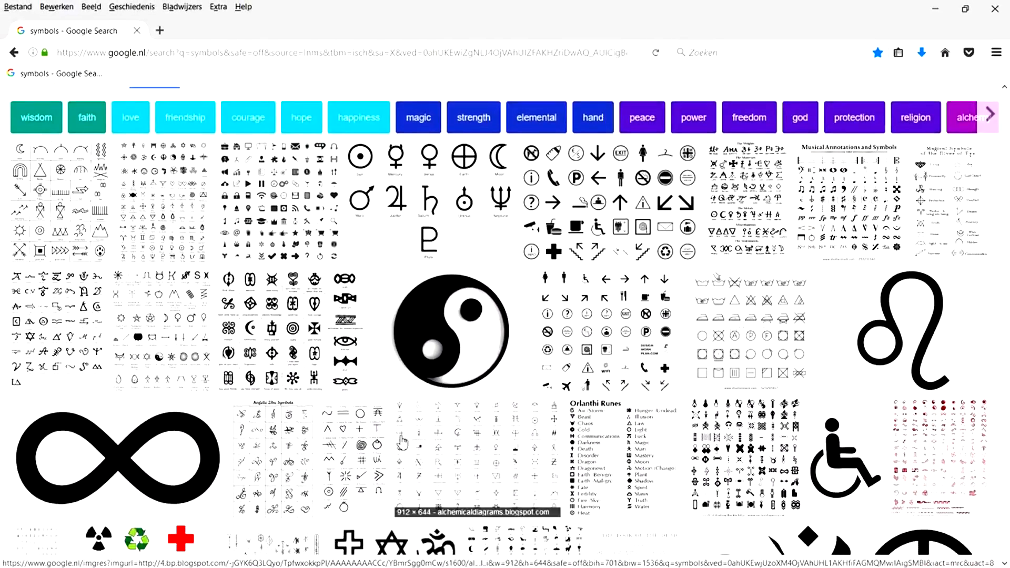
scroll(403, 444, down, 1)
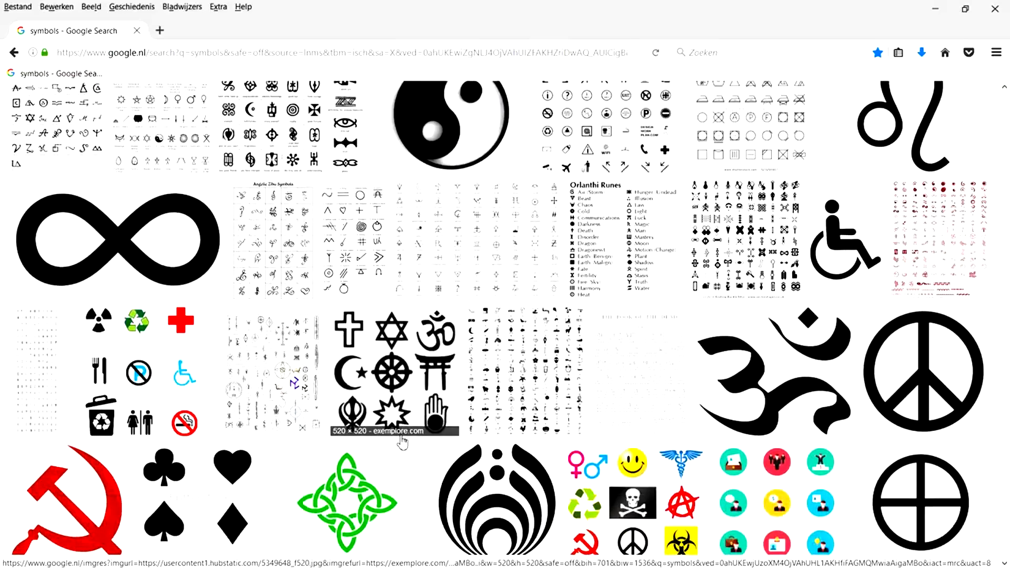
scroll(403, 443, down, 1)
scroll(402, 443, down, 2)
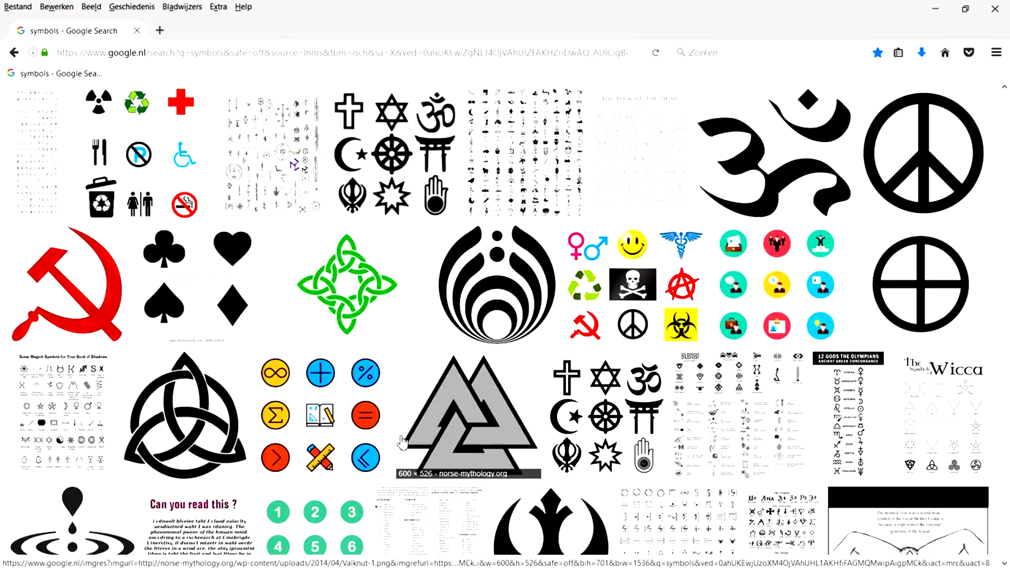
click(476, 402)
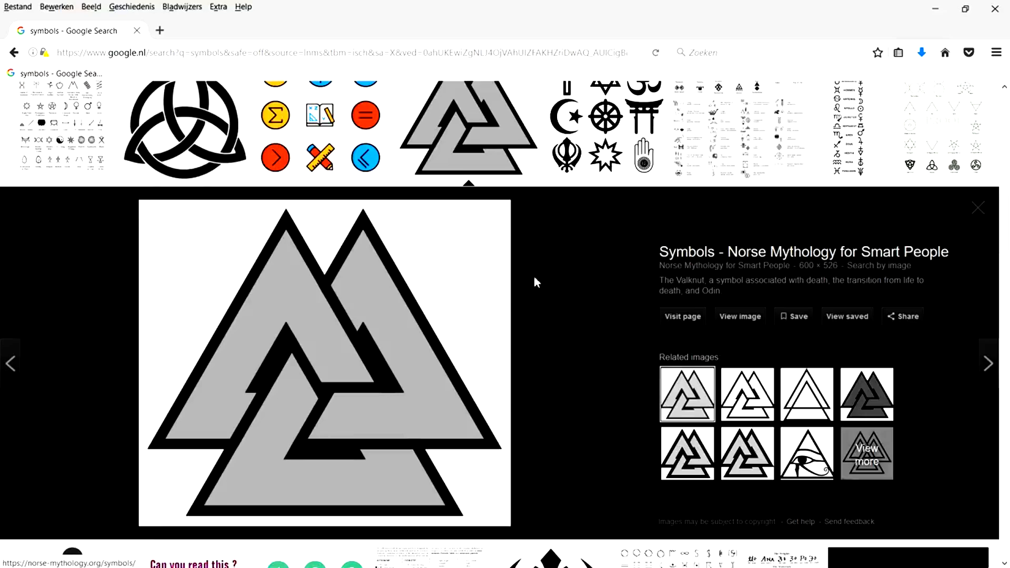
scroll(533, 274, up, 7)
scroll(390, 252, down, 7)
scroll(623, 357, down, 1)
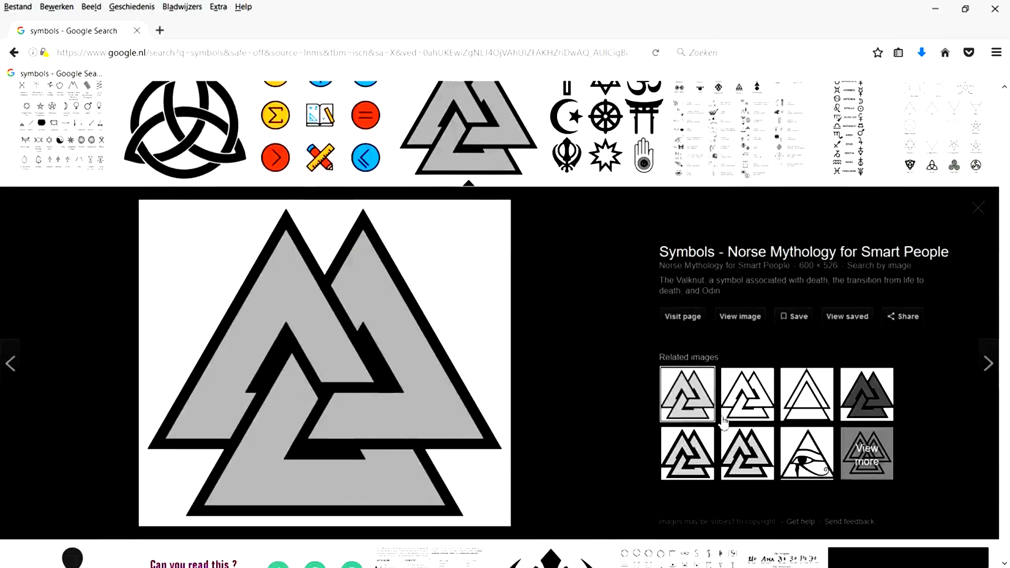
click(769, 412)
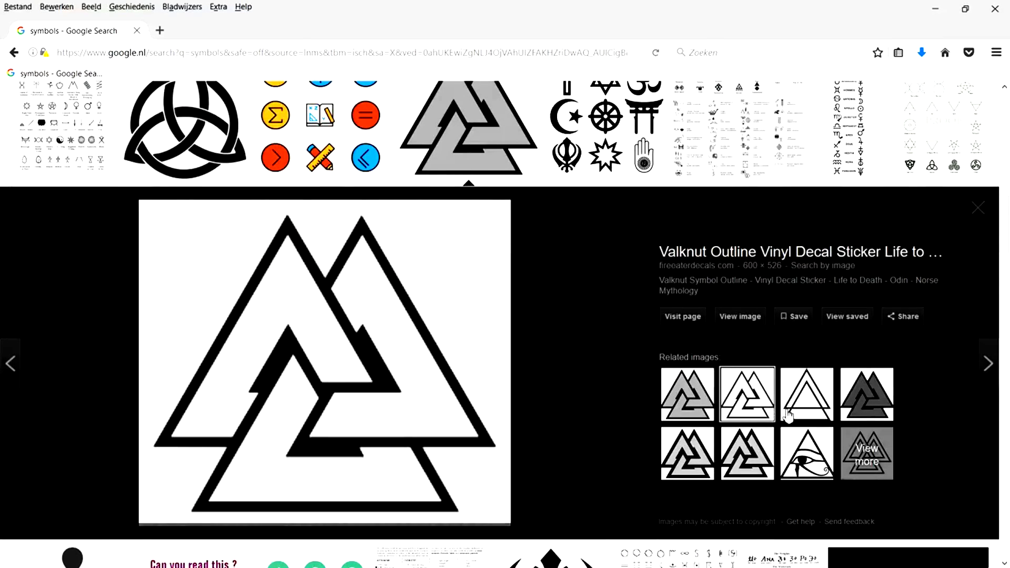
click(791, 416)
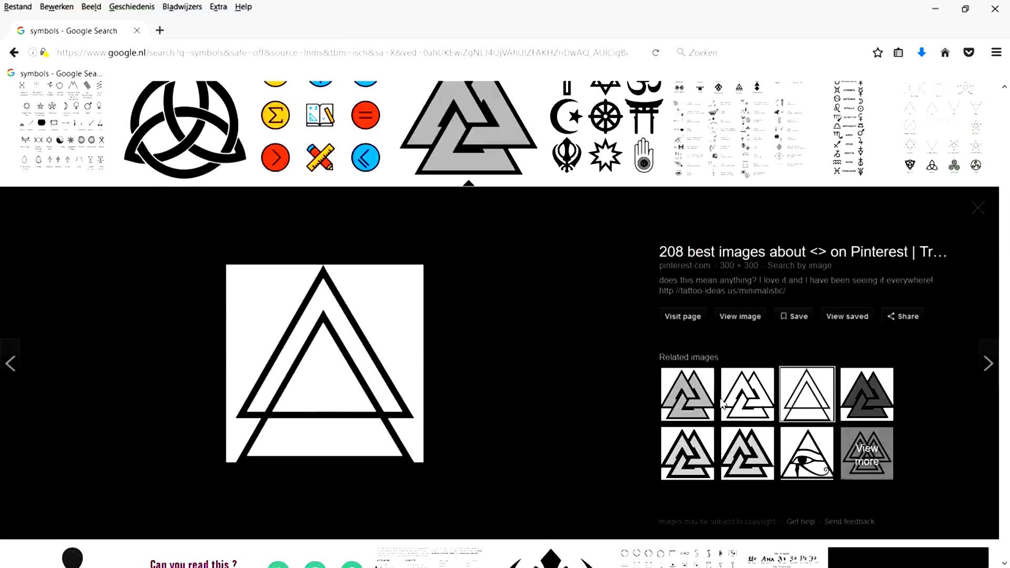
click(679, 397)
Step: Search Google Images for "symbols png"
scroll(322, 153, up, 10)
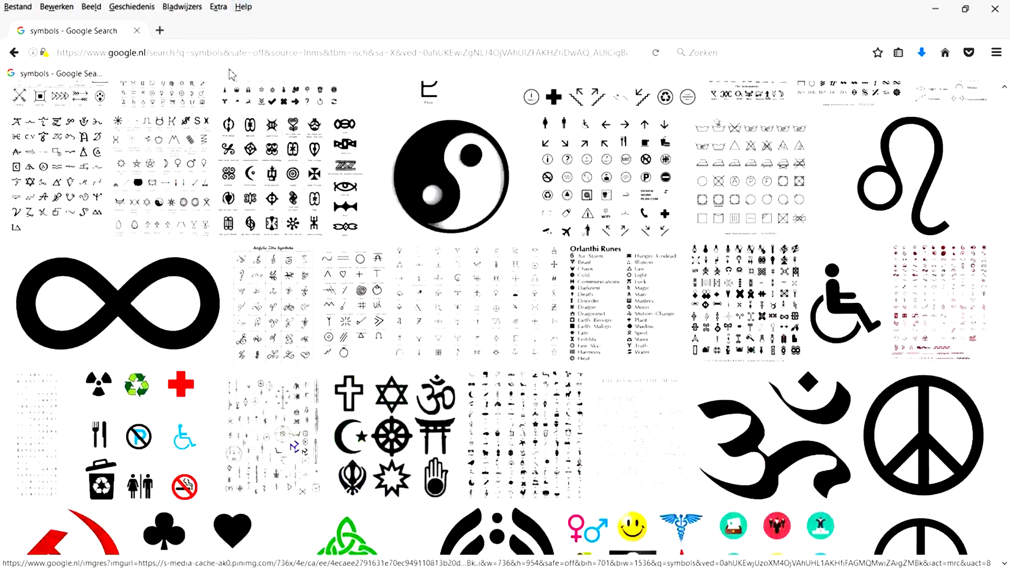
scroll(230, 75, up, 5)
text(png)
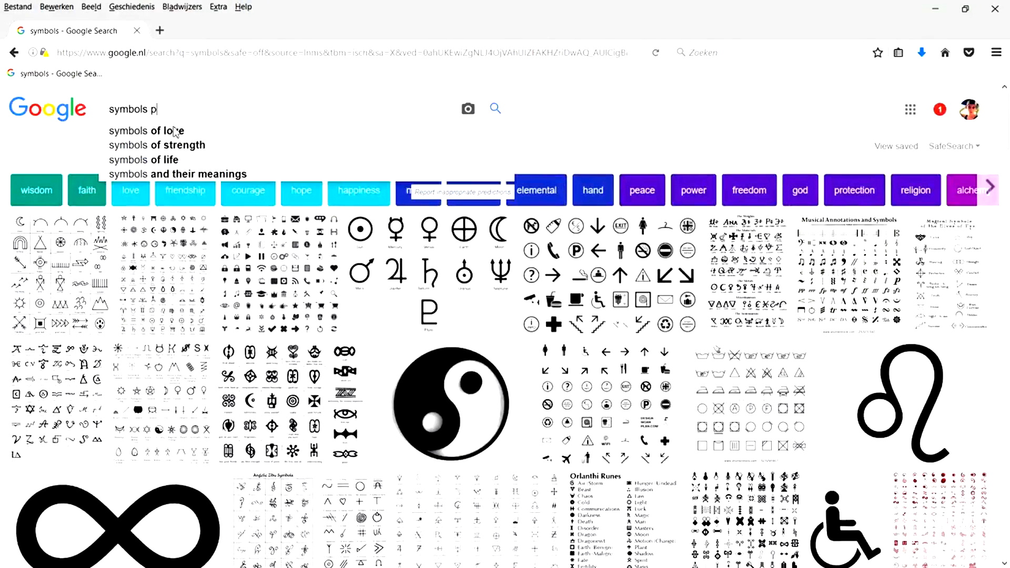
key(Return)
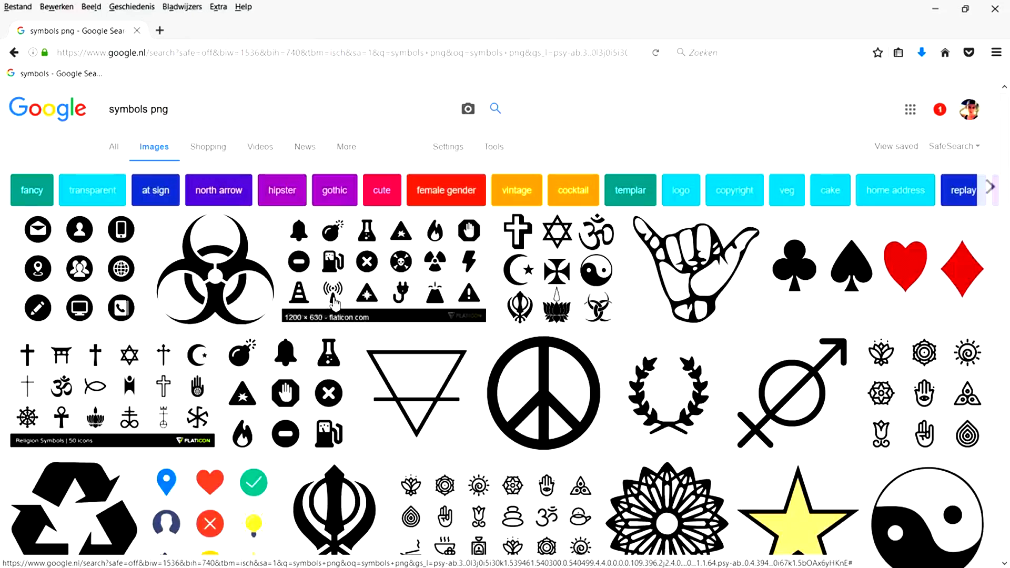
Step: Find the Alchemy earth symbol among the image results and save it as 2000px-Alchemy_earth_symbol.svg in the tutorial folder
scroll(335, 304, down, 5)
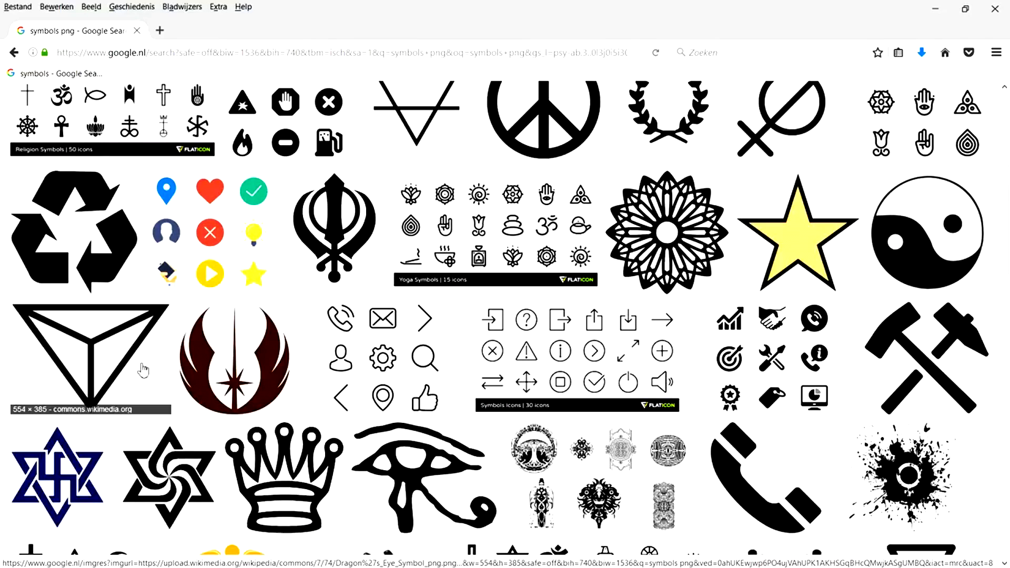
scroll(121, 353, up, 5)
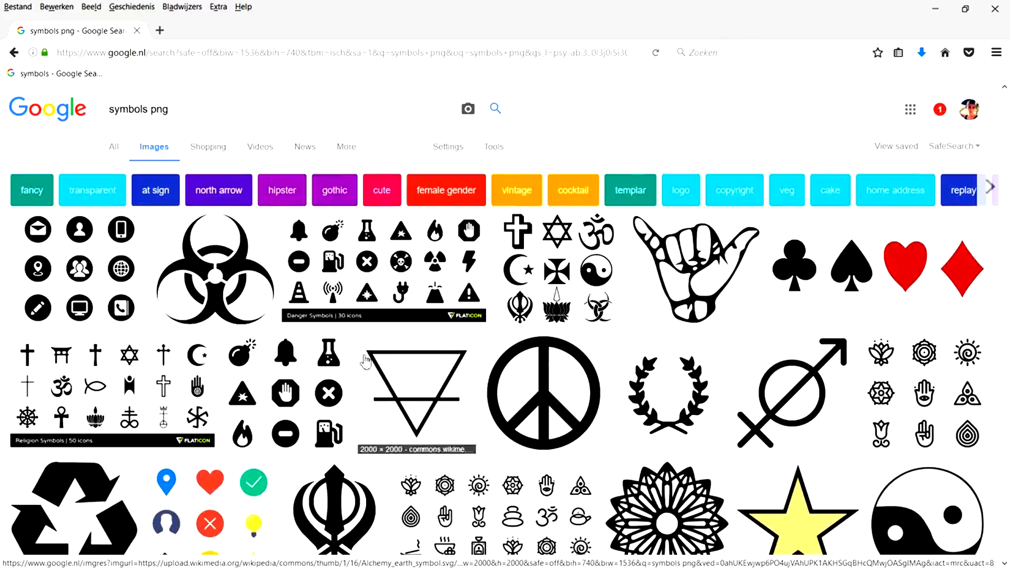
click(409, 379)
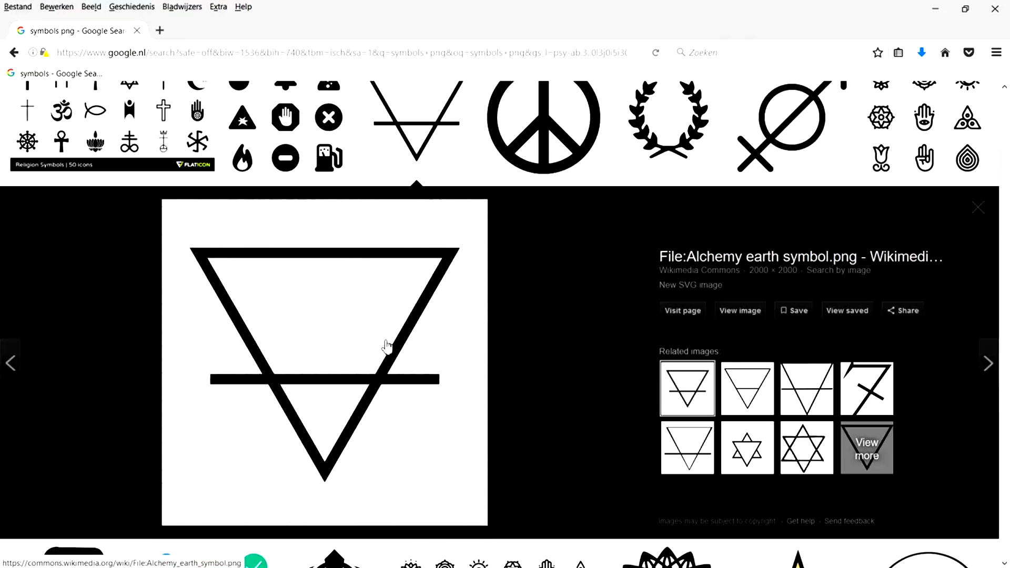
right_click(387, 348)
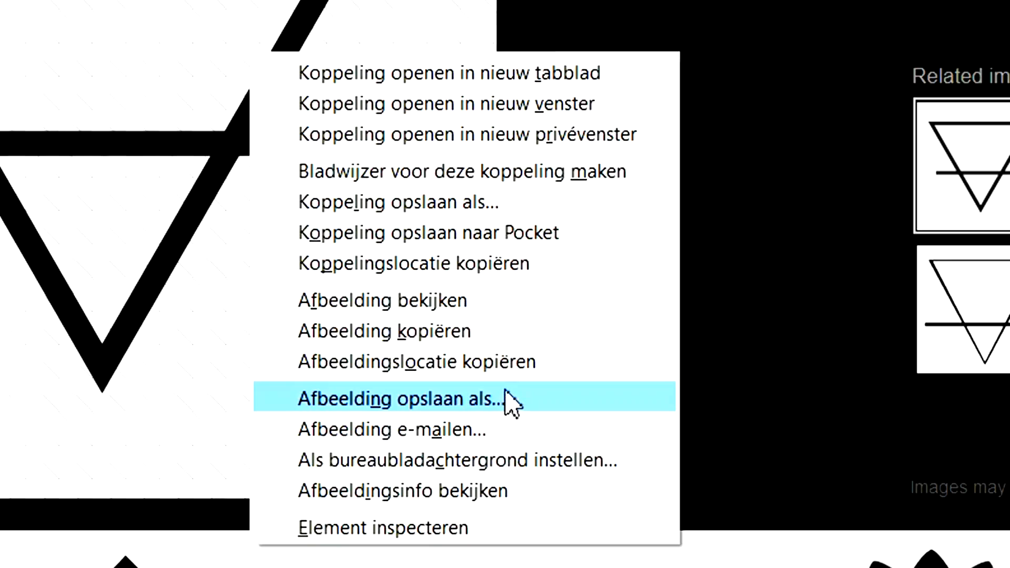
click(508, 399)
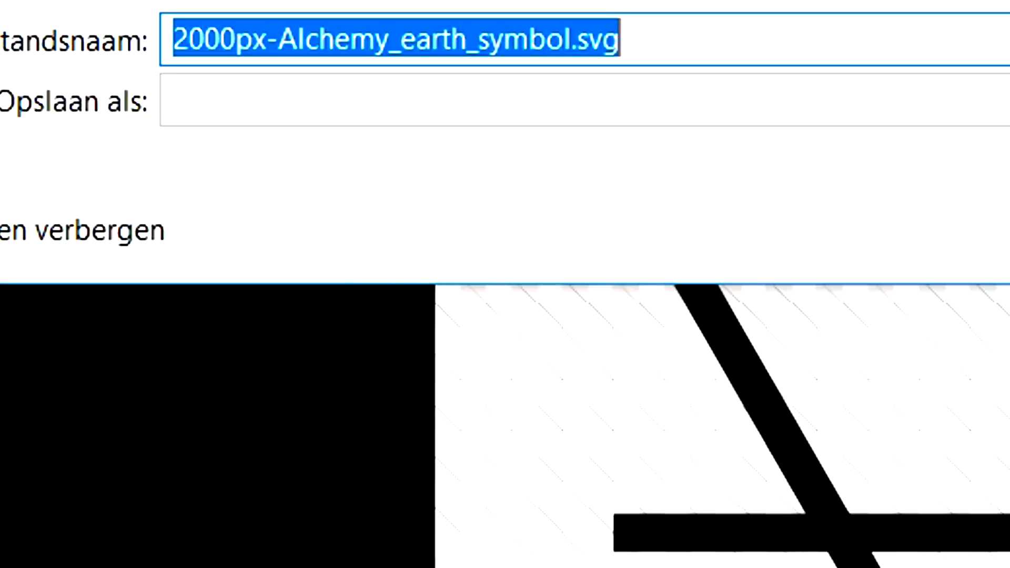
key(Return)
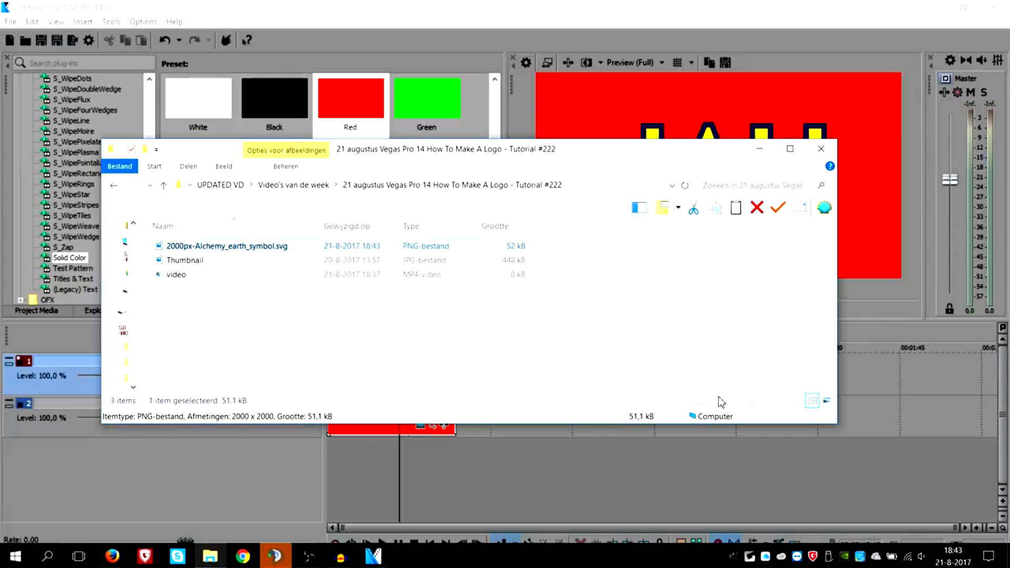
Step: Add the earth symbol image in VEGAS Pro on a track between the JAH text and red background, matching their length
drag(721, 402, 508, 423)
drag(621, 429, 333, 436)
drag(418, 421, 418, 459)
click(418, 459)
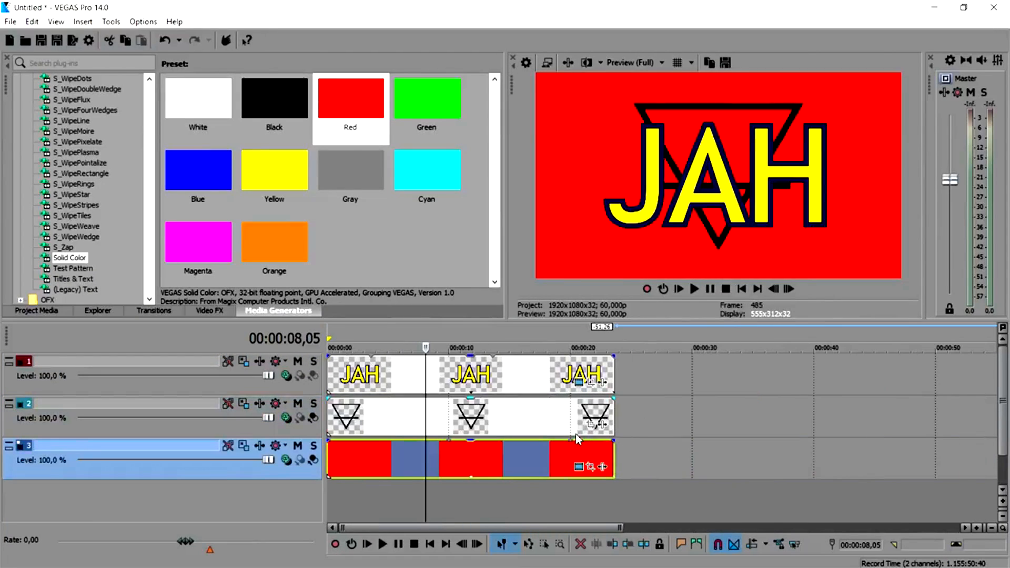
Step: Flip the earth symbol vertically in Event Pan/Crop so the triangle points upward
click(485, 421)
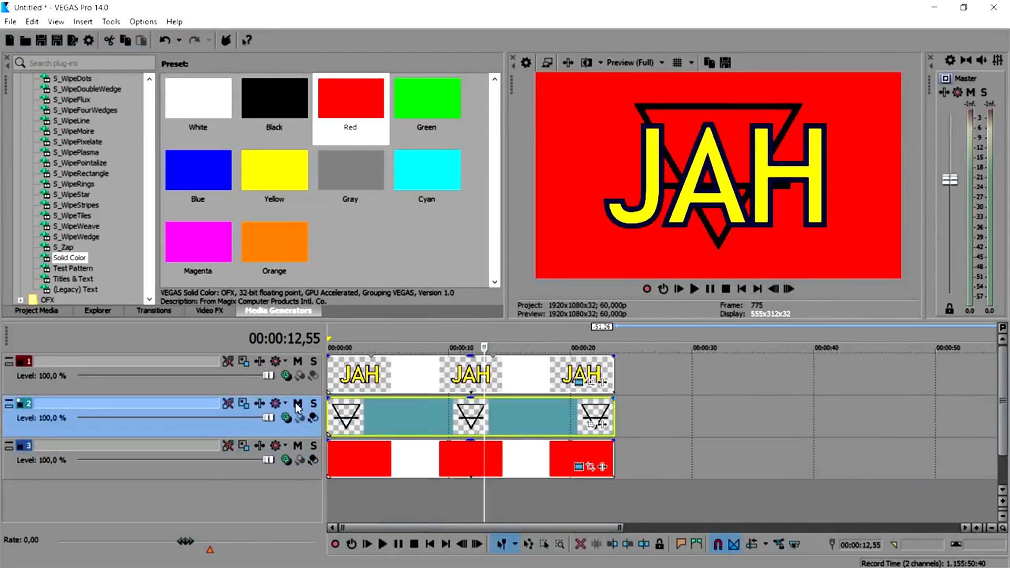
click(592, 427)
right_click(557, 421)
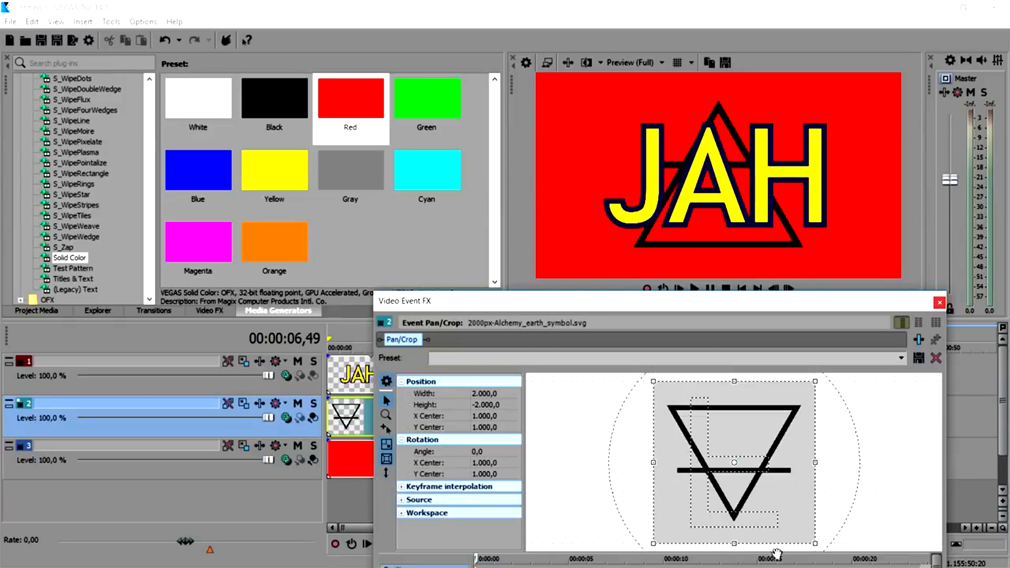
Step: Move the earth symbol event away from the other clips and delete it from the middle track
mouse_move(767, 485)
mouse_down()
mouse_move(766, 463)
mouse_move(770, 473)
mouse_up()
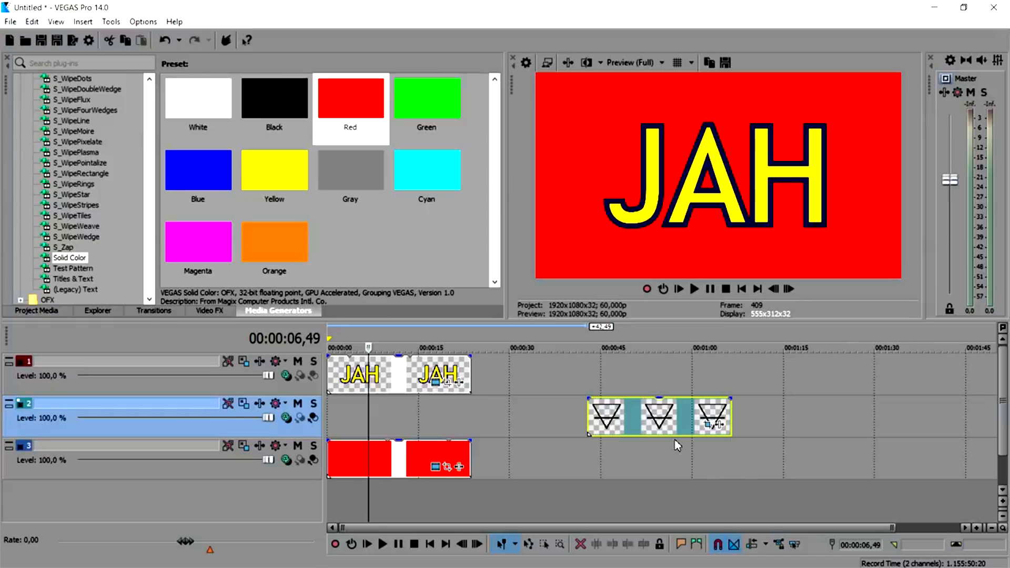
key(Delete)
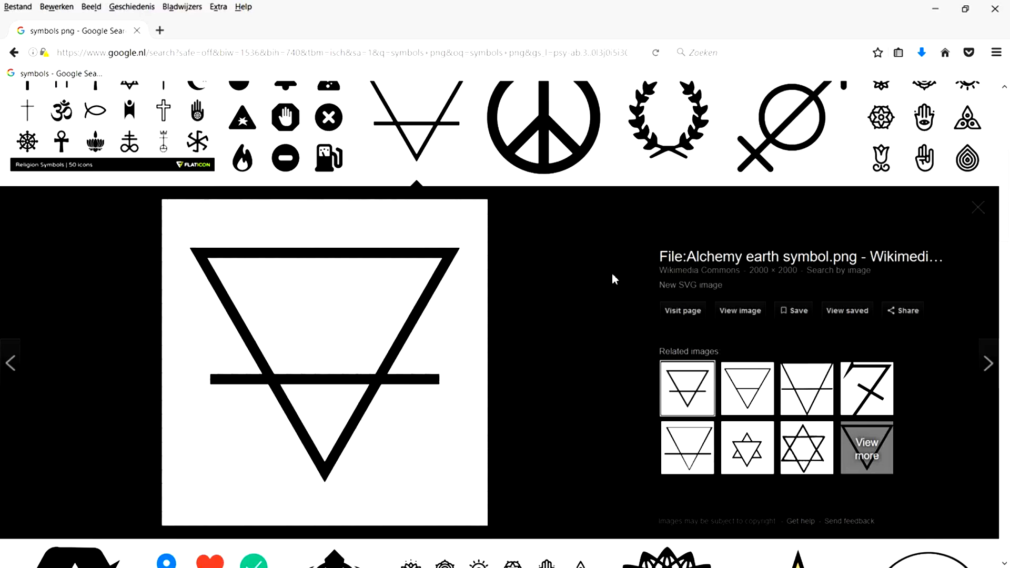
Step: In the browser, open the Hellenism laurel wreath's larger related version from deviantart.com and save that image as .ff
scroll(612, 274, down, 2)
scroll(613, 274, up, 2)
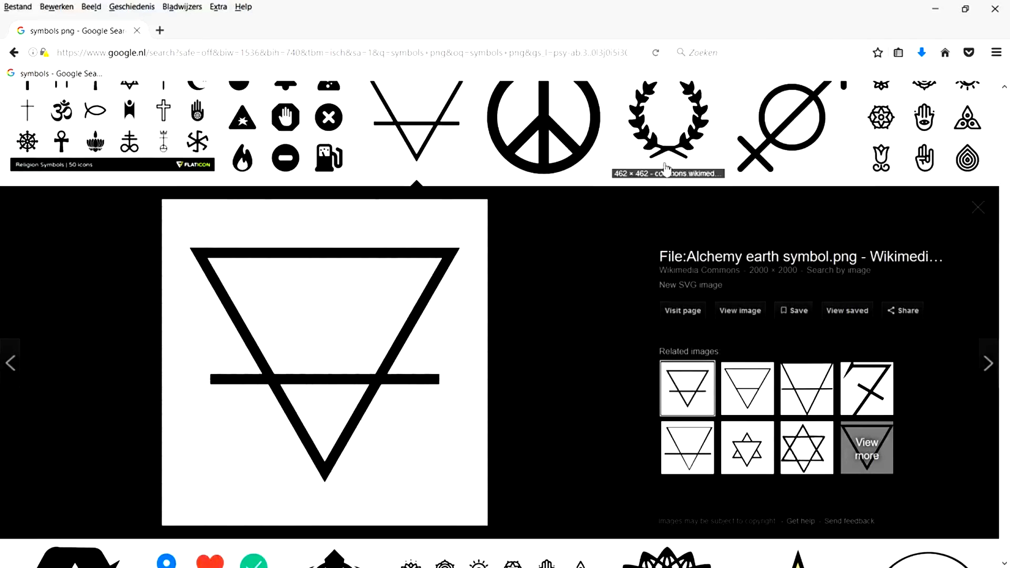
click(668, 126)
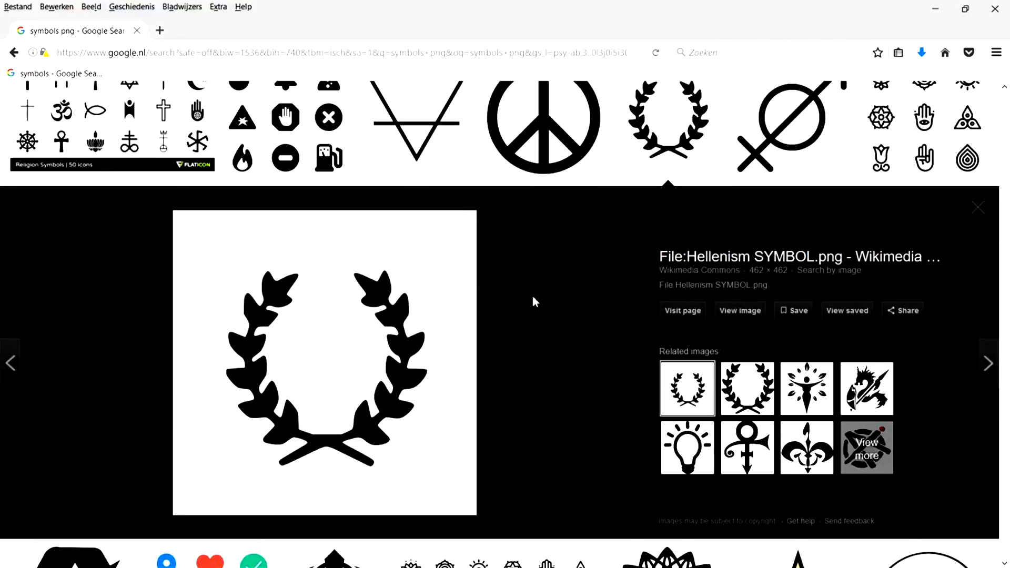
click(725, 383)
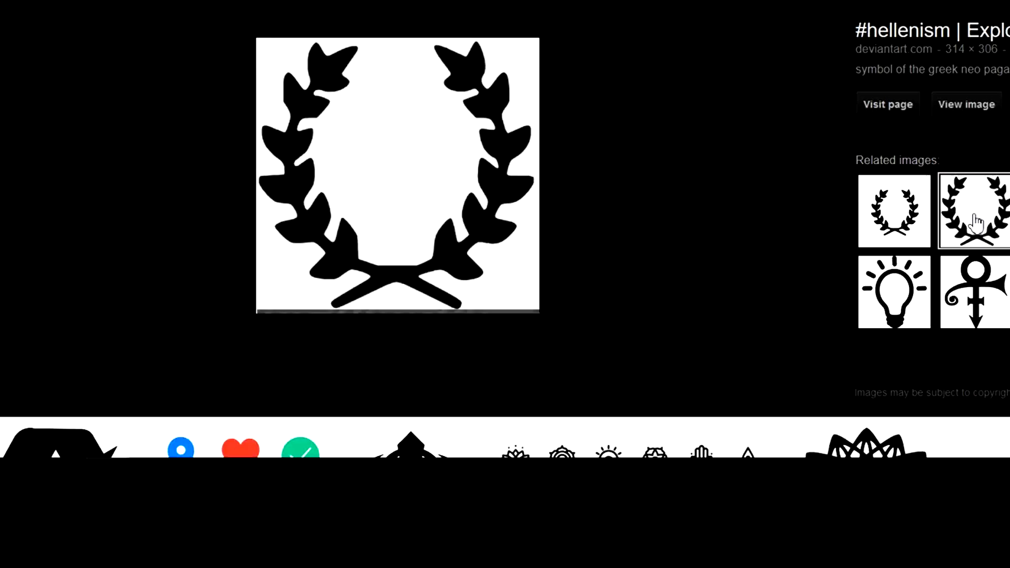
right_click(403, 316)
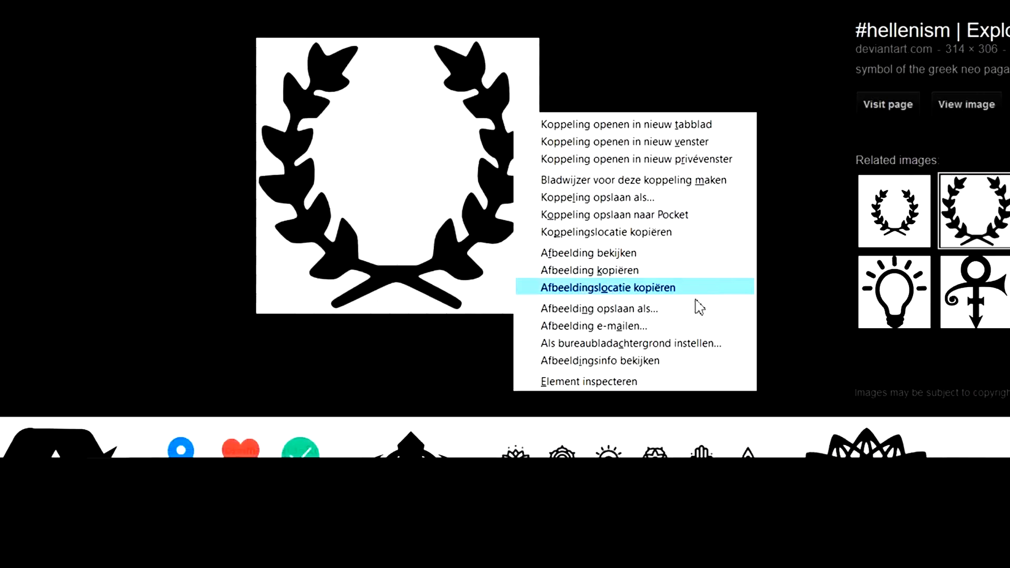
click(671, 311)
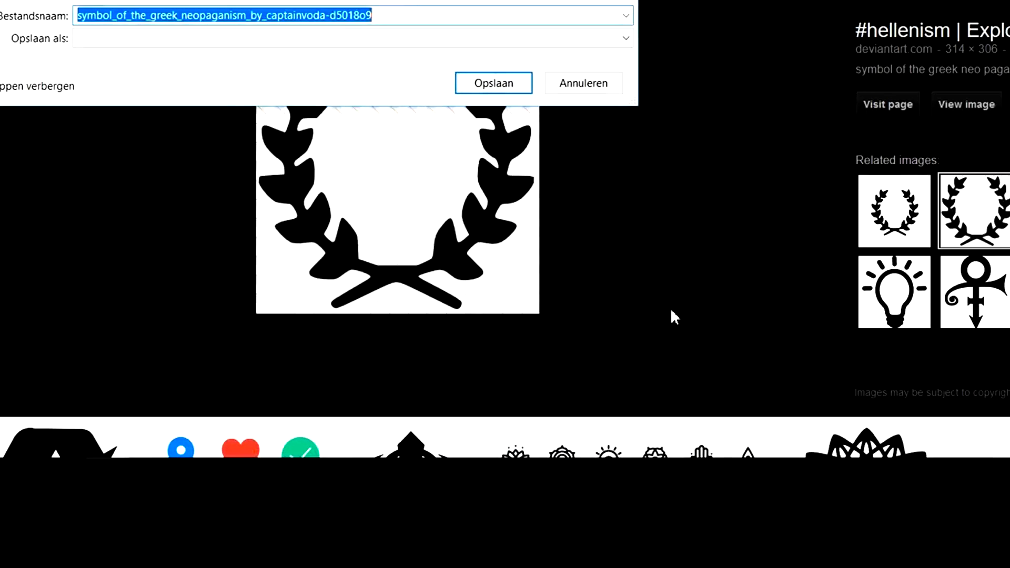
key(Return)
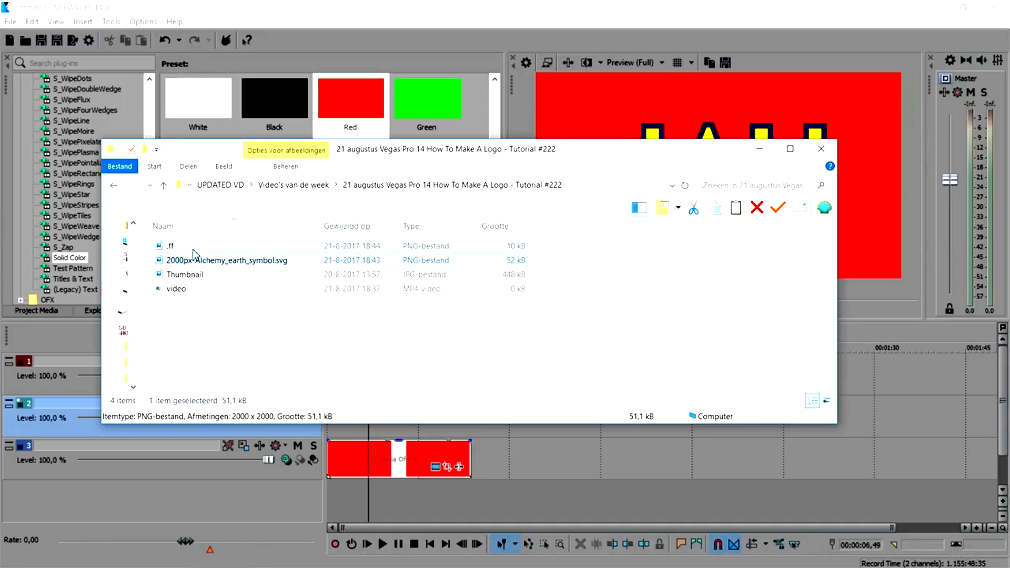
Step: Place the saved laurel wreath image at the start of the empty middle track in VEGAS Pro
drag(581, 430, 333, 409)
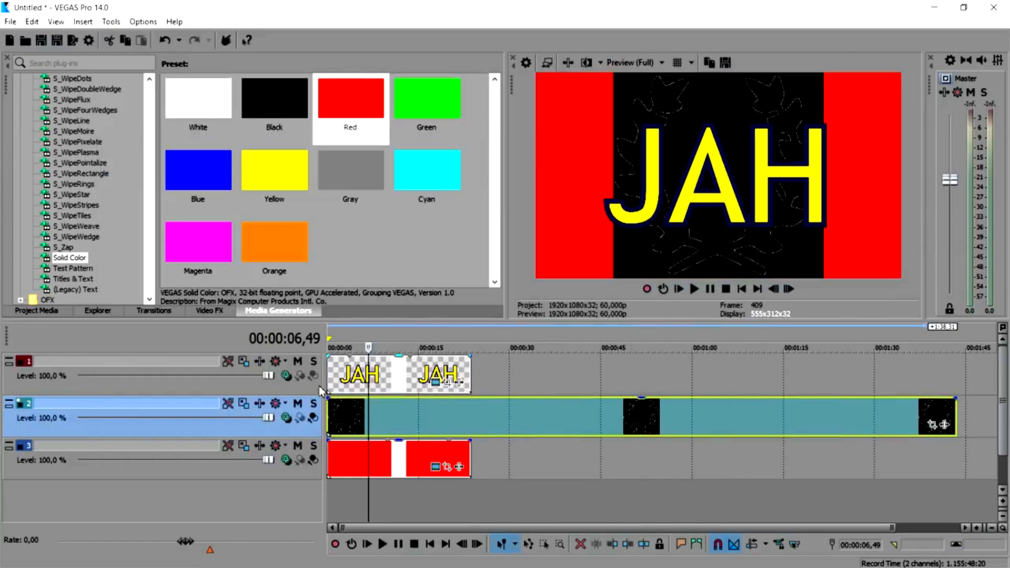
click(427, 413)
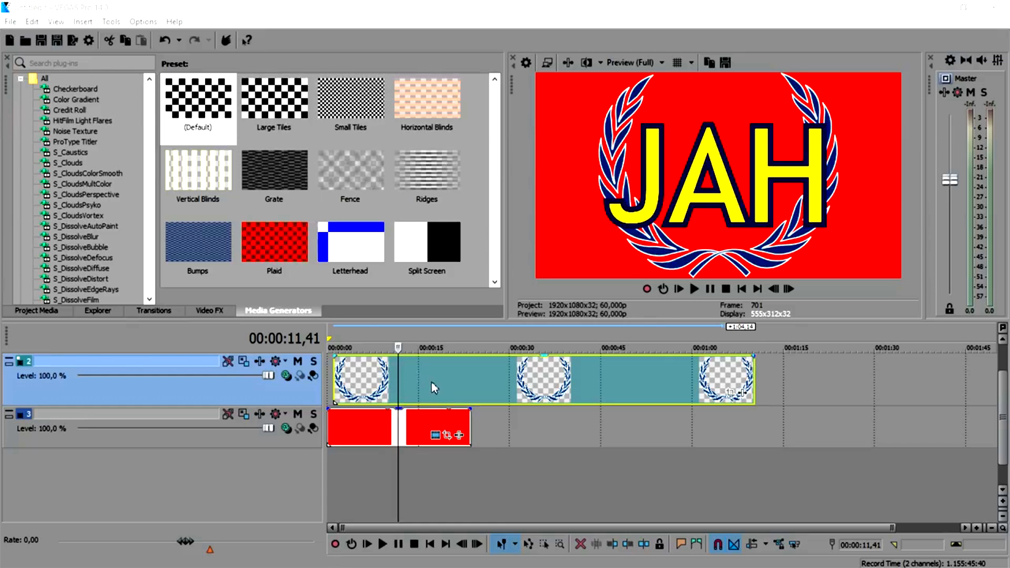
Step: Align the blue laurel wreath clip with the timeline start and shrink its track to about 1.640 × 922 with Track Motion
drag(433, 388, 426, 388)
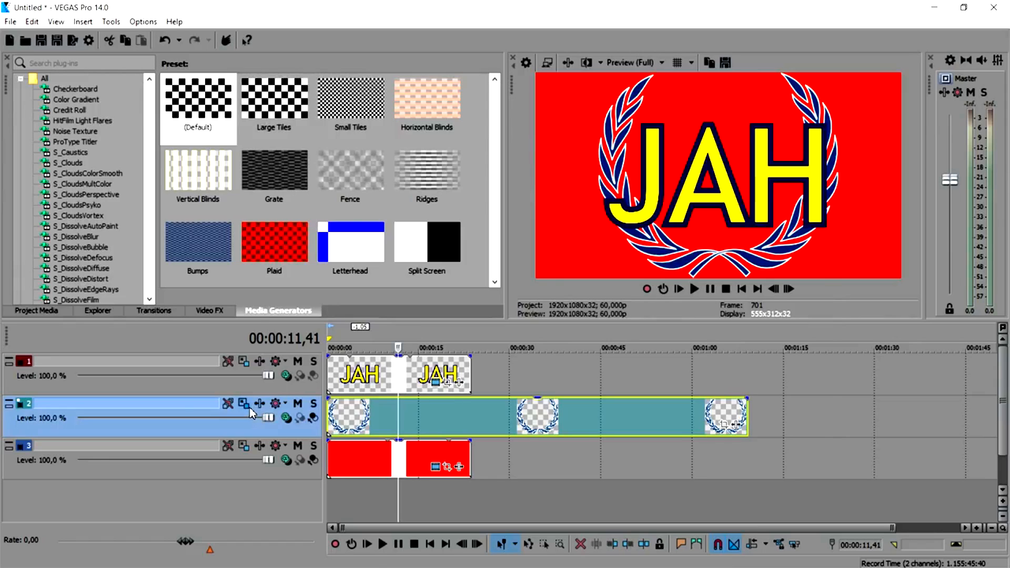
click(249, 407)
drag(493, 108, 474, 342)
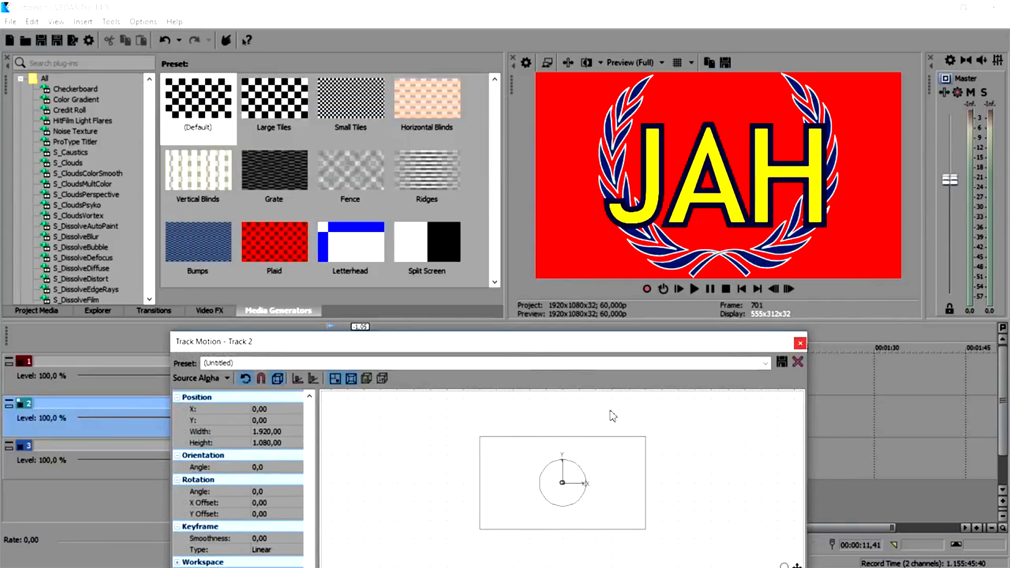
drag(646, 439, 633, 444)
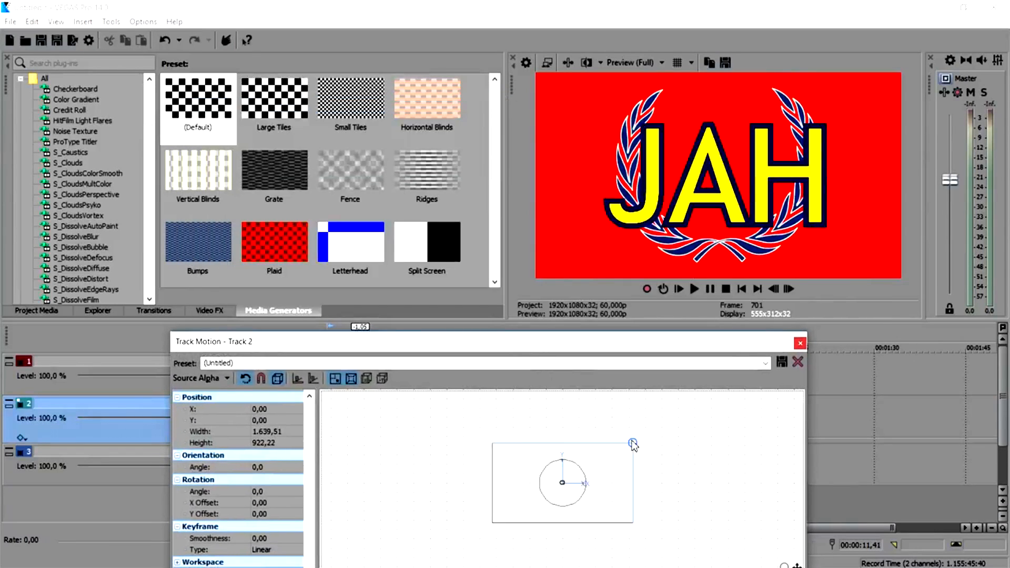
click(801, 344)
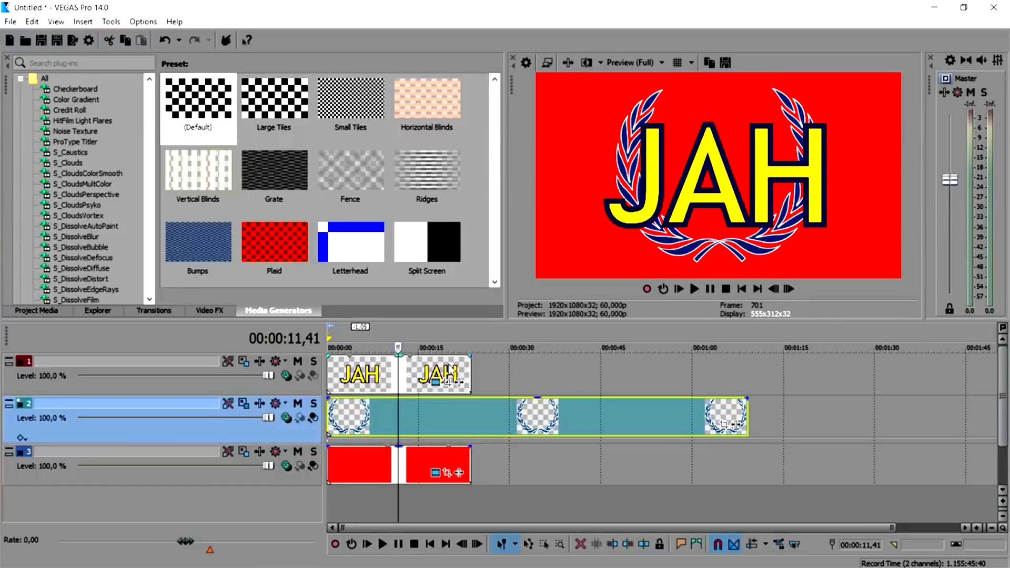
Step: Shrink the yellow JAH text to a scale of about 1,445 so it fits inside the laurel wreath
click(434, 383)
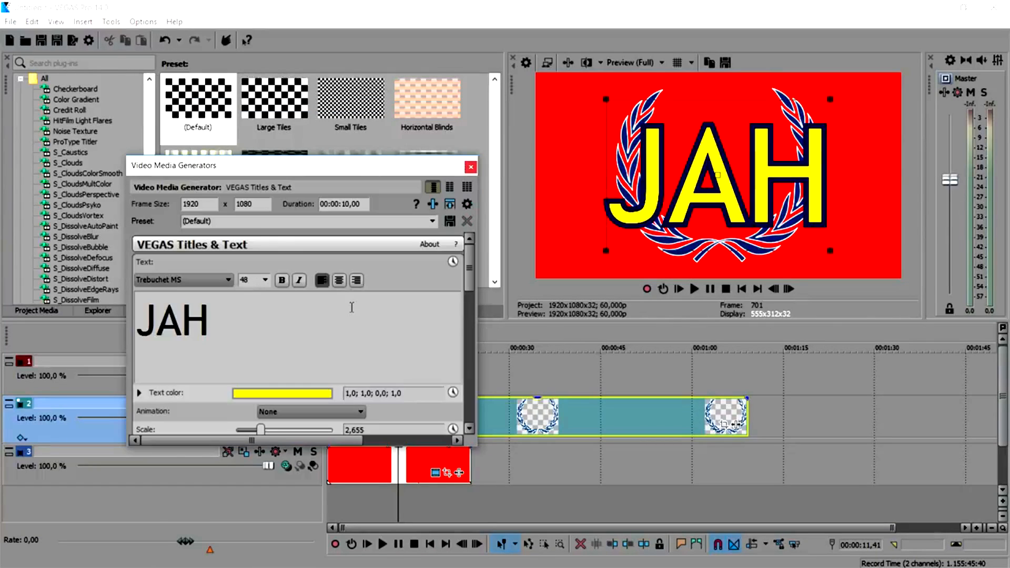
drag(607, 253, 675, 238)
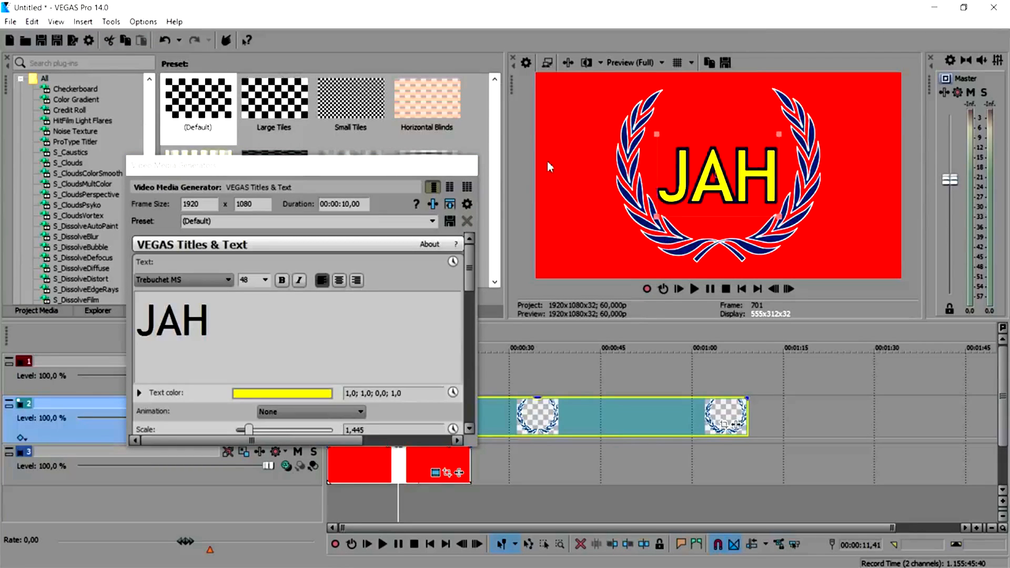
click(468, 167)
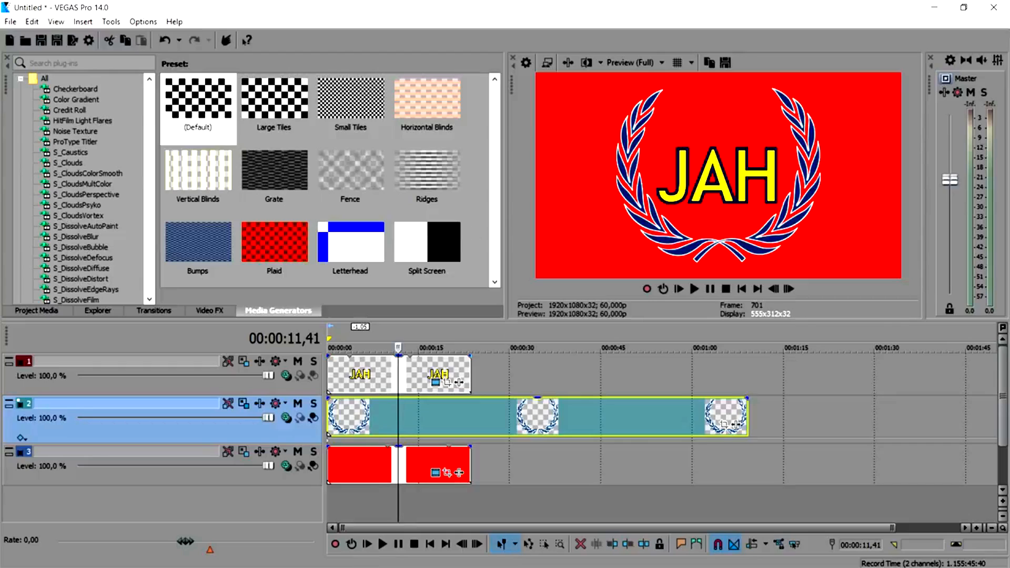
Step: Apply the default Color Corrector (Secondary) effect to the laurel wreath clip on the middle track
click(424, 449)
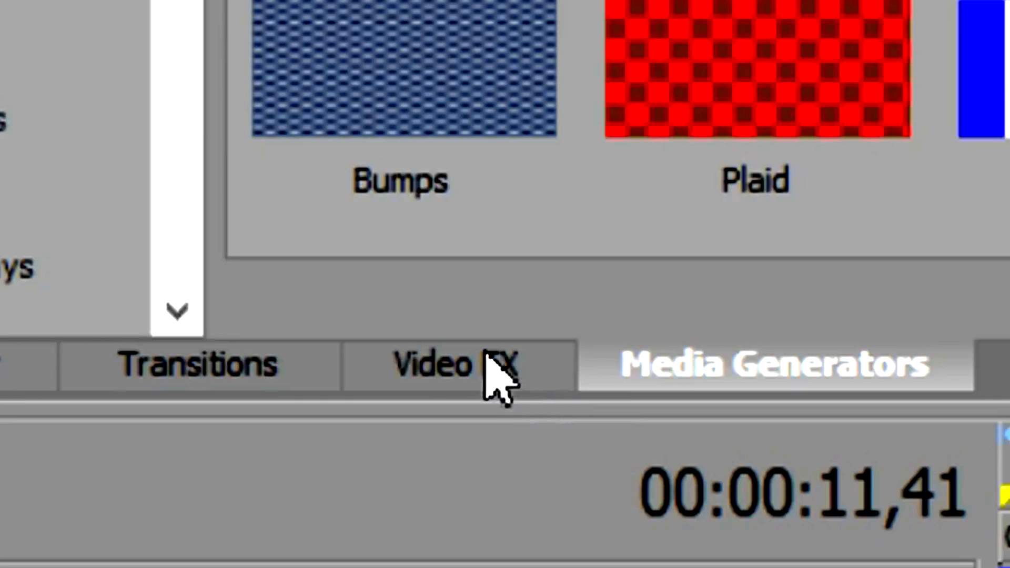
click(484, 352)
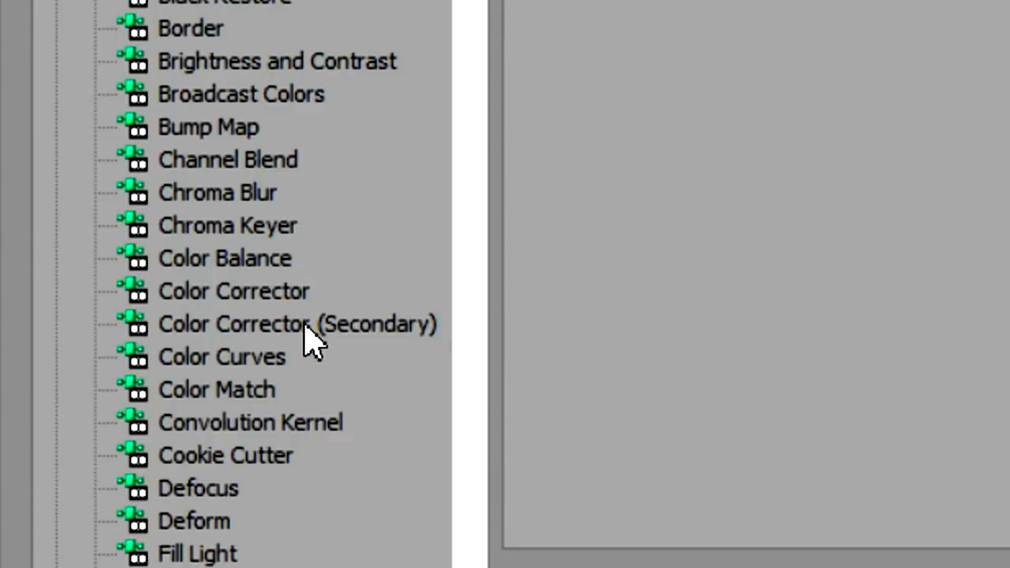
click(307, 332)
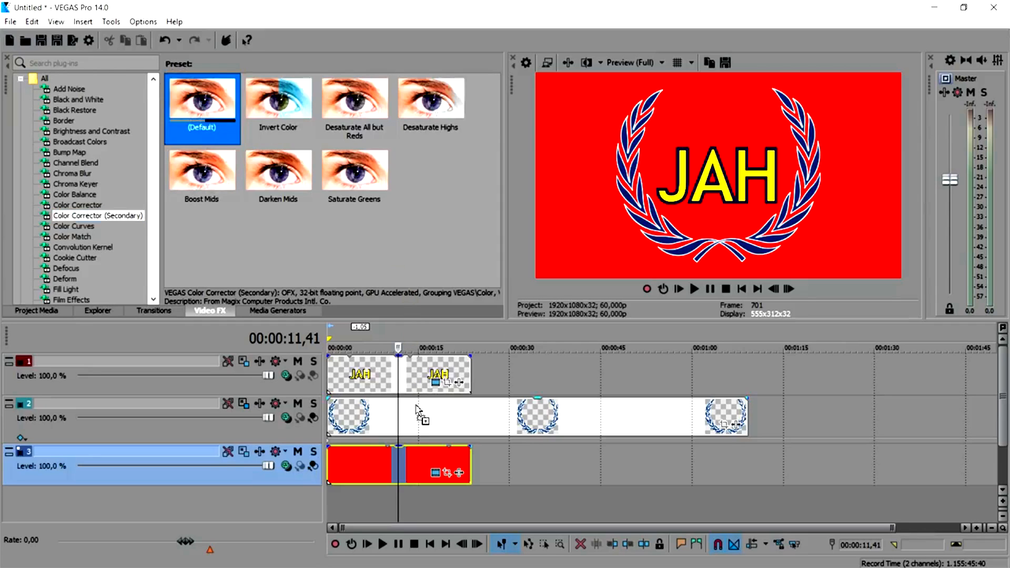
drag(419, 413, 418, 414)
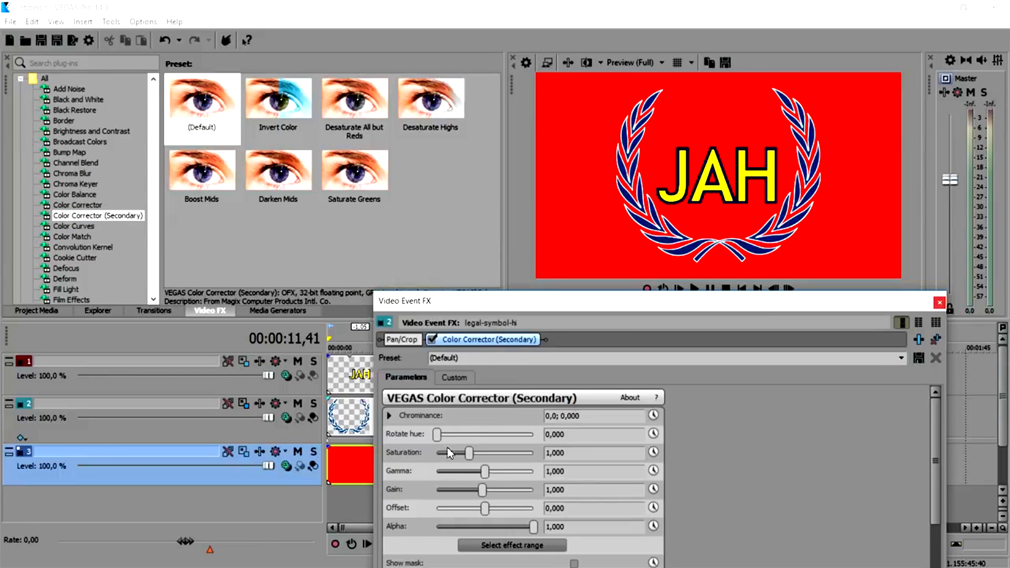
Step: Adjust the wreath's color correction to hue rotation 0, saturation 1,592, gamma 0,925, gain 0,953 and offset 5,2
drag(435, 439, 500, 438)
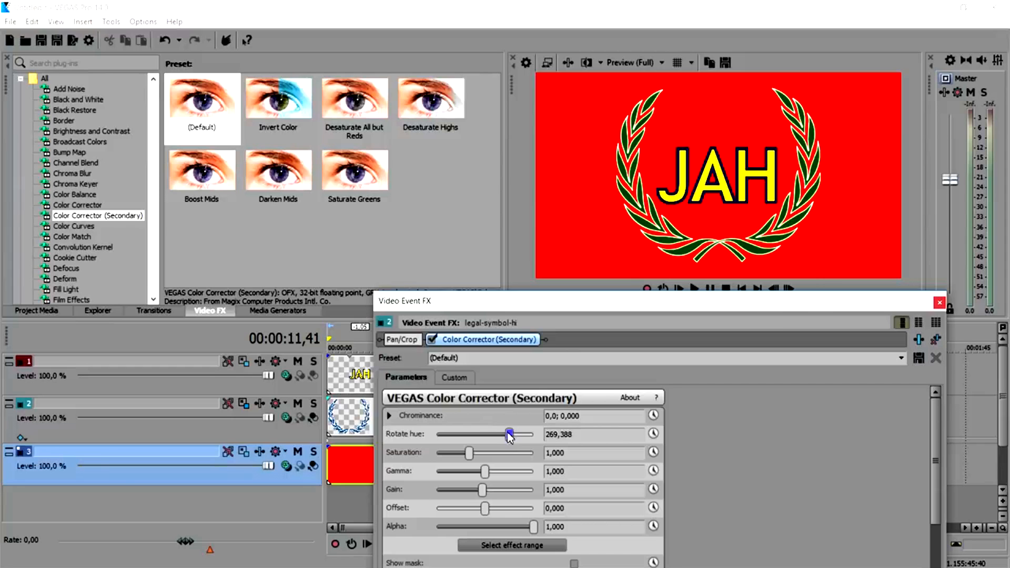
drag(501, 434, 397, 431)
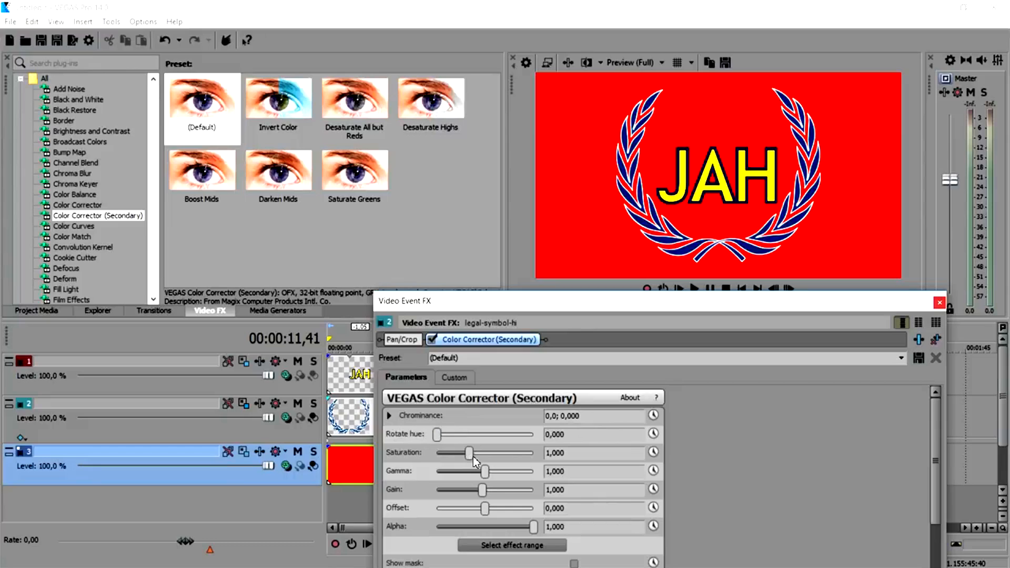
drag(472, 456, 507, 461)
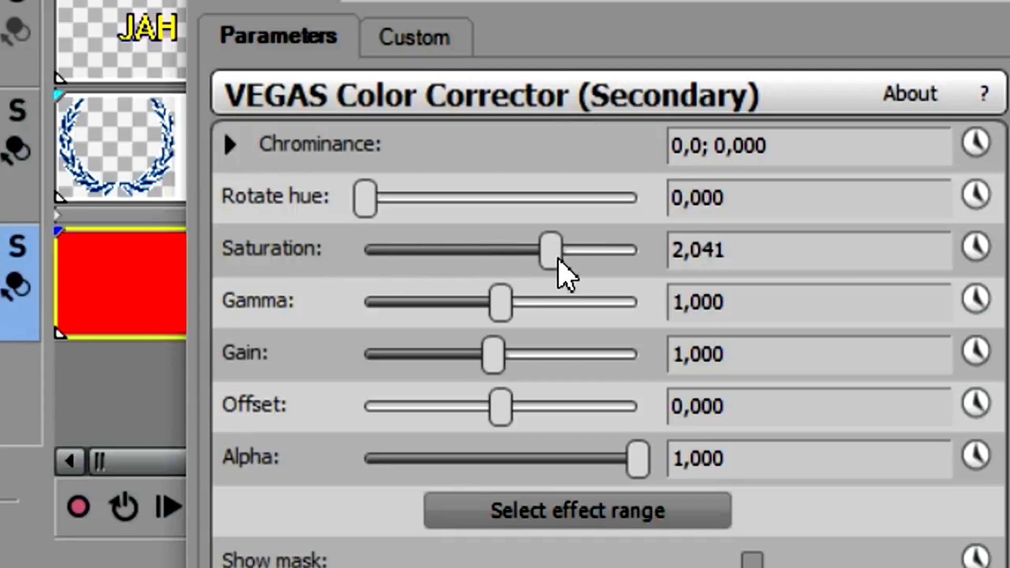
drag(559, 260, 516, 251)
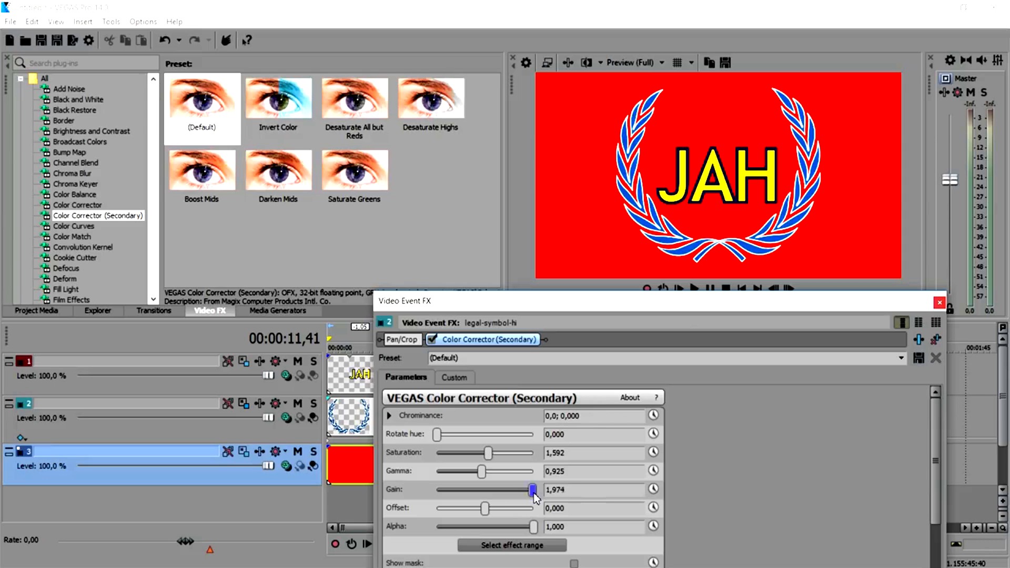
drag(534, 493, 473, 520)
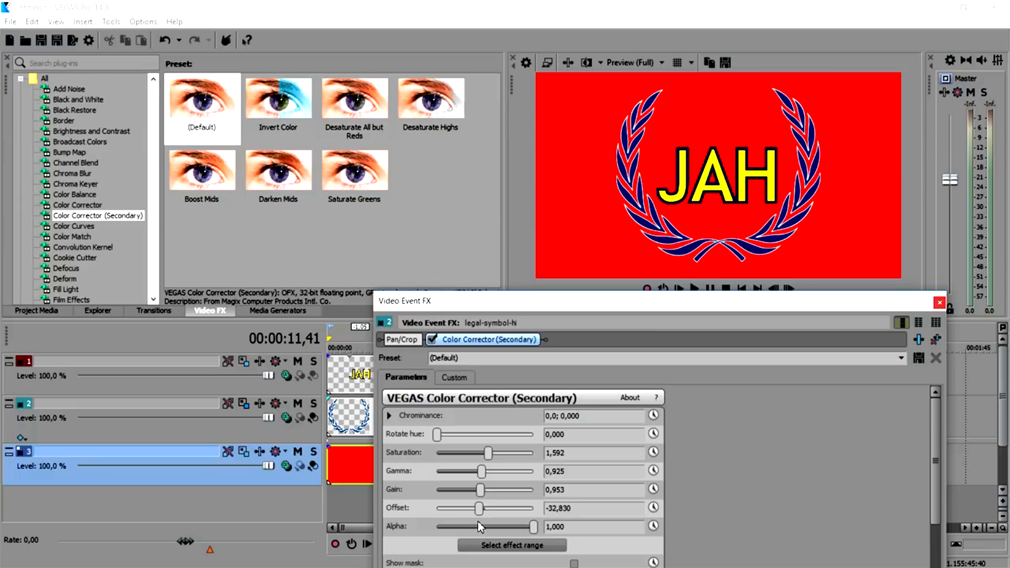
drag(477, 522, 565, 515)
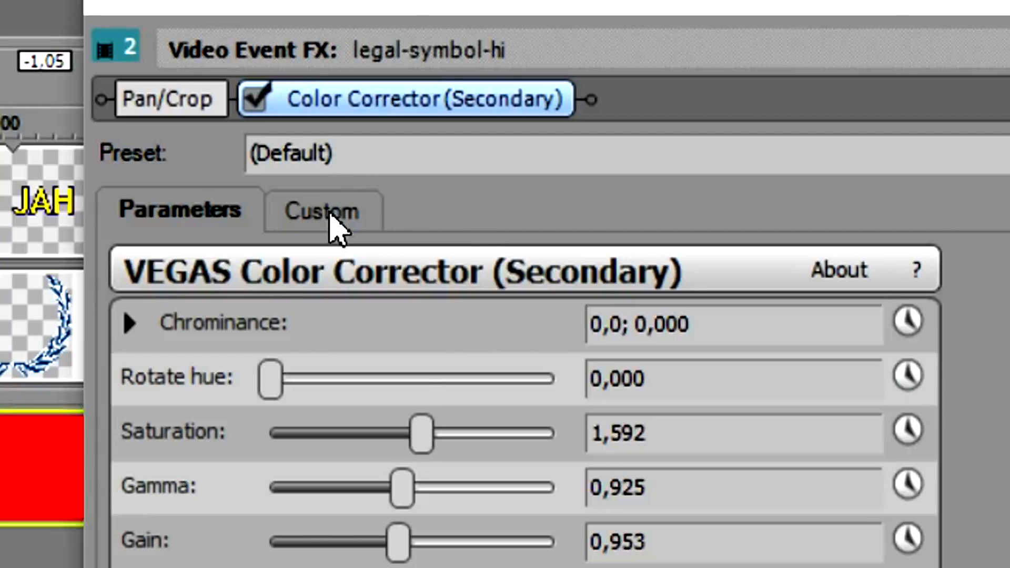
Step: Set the wreath's chrominance on the color wheel to angle 130.9 and magnitude 0.318, and close the effect settings
click(456, 380)
click(614, 235)
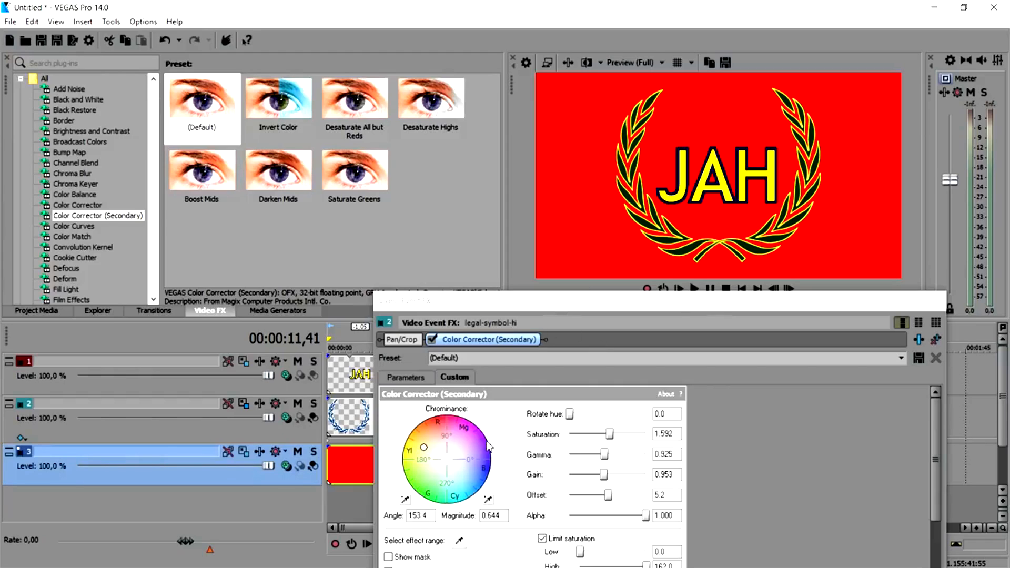
drag(425, 452, 440, 454)
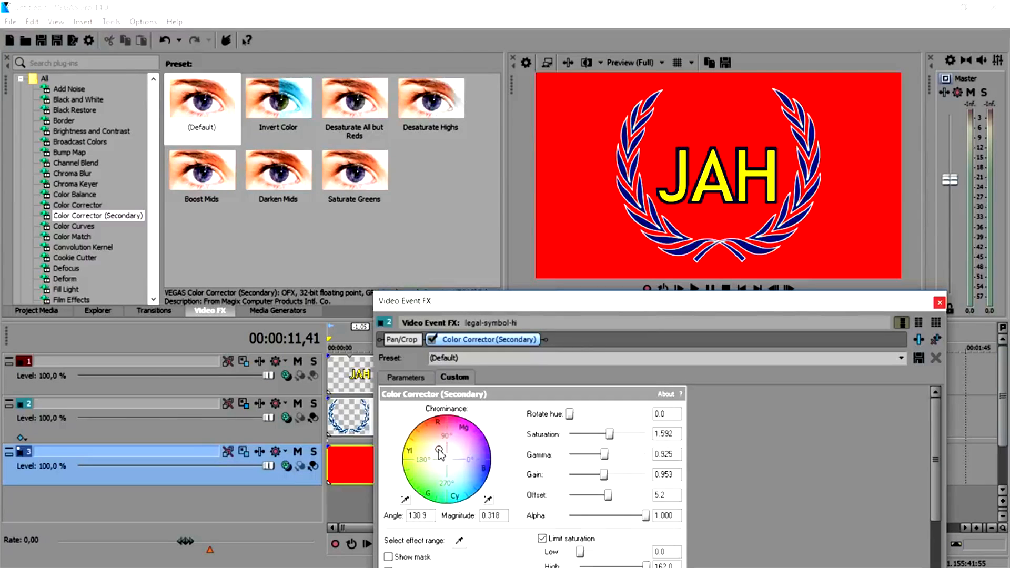
click(940, 302)
Step: Delete the red background event and save the preview frame as a PNG snapshot named Logo in the 21 augustus Vegas Pro 14 folder
click(412, 461)
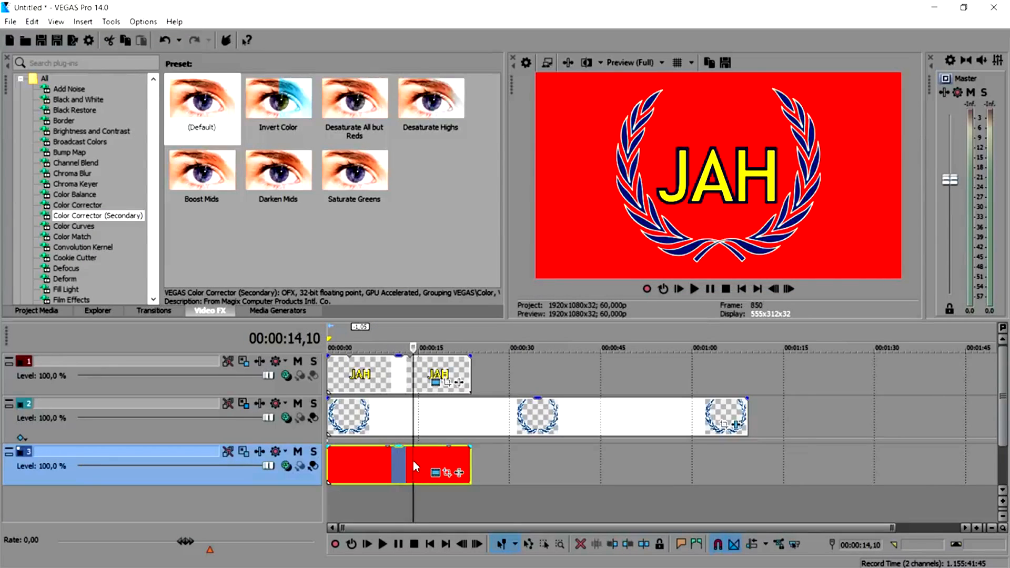
key(Delete)
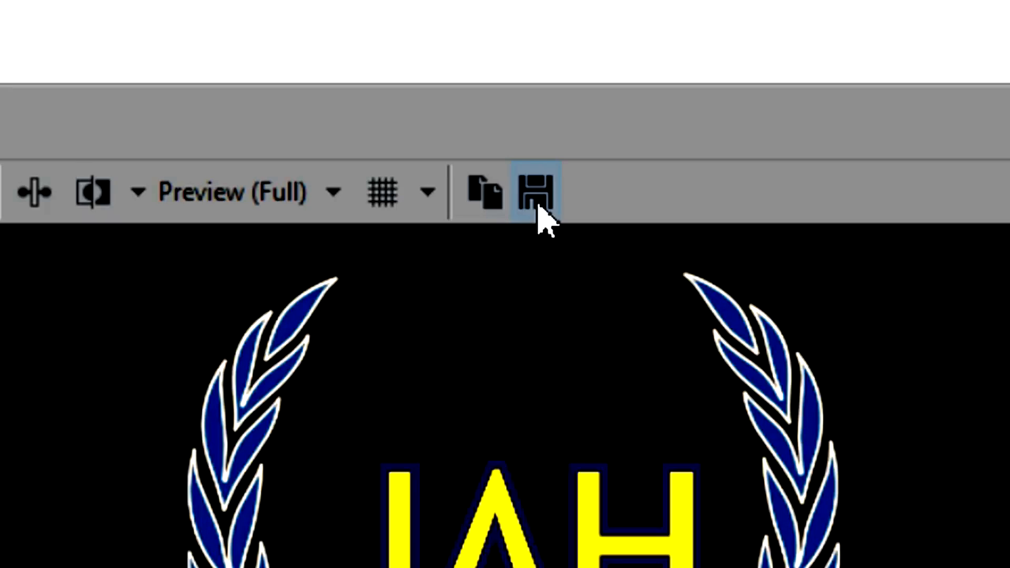
click(725, 65)
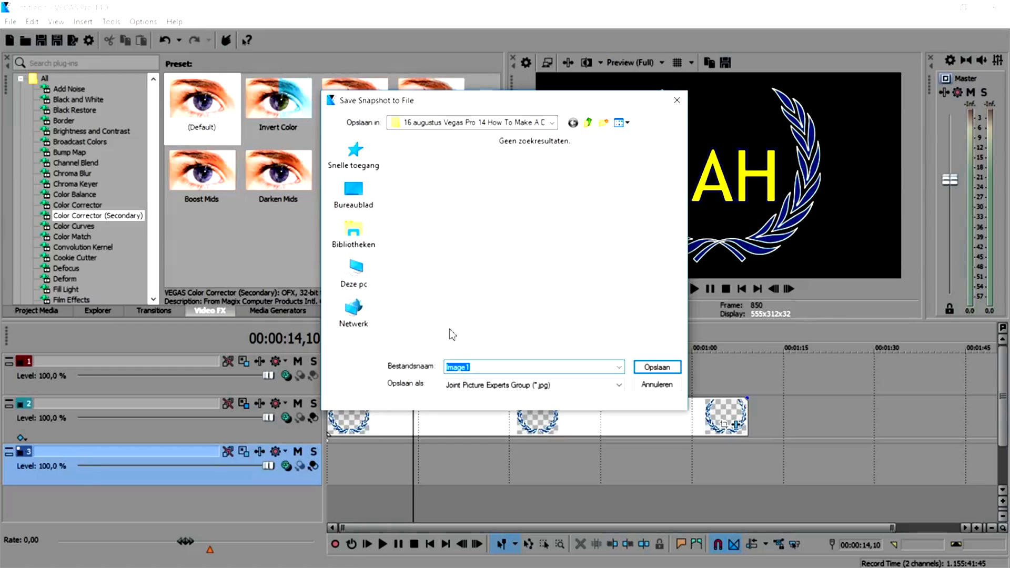
click(480, 386)
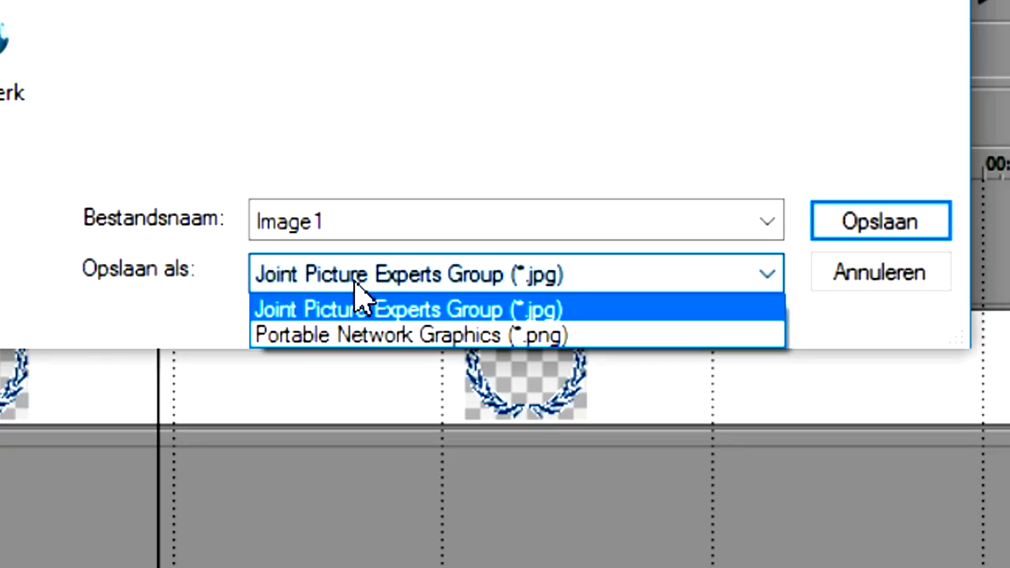
click(404, 340)
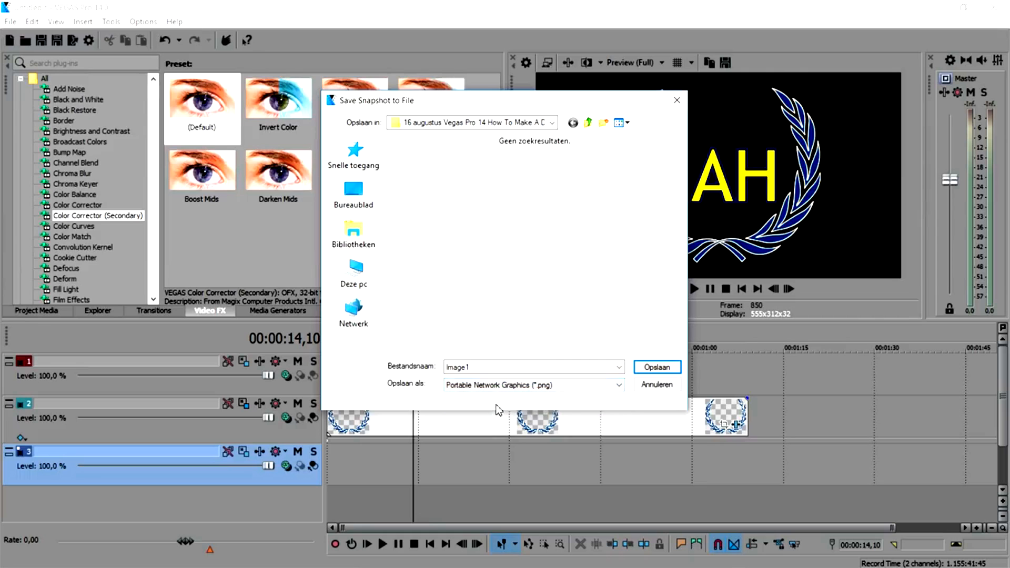
double_click(492, 369)
text(Logo)
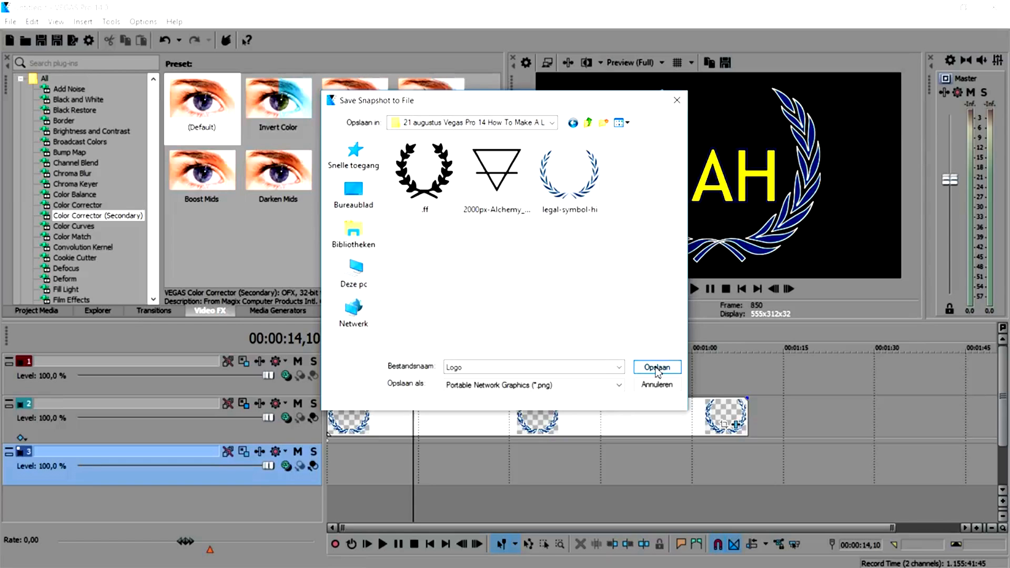
click(657, 368)
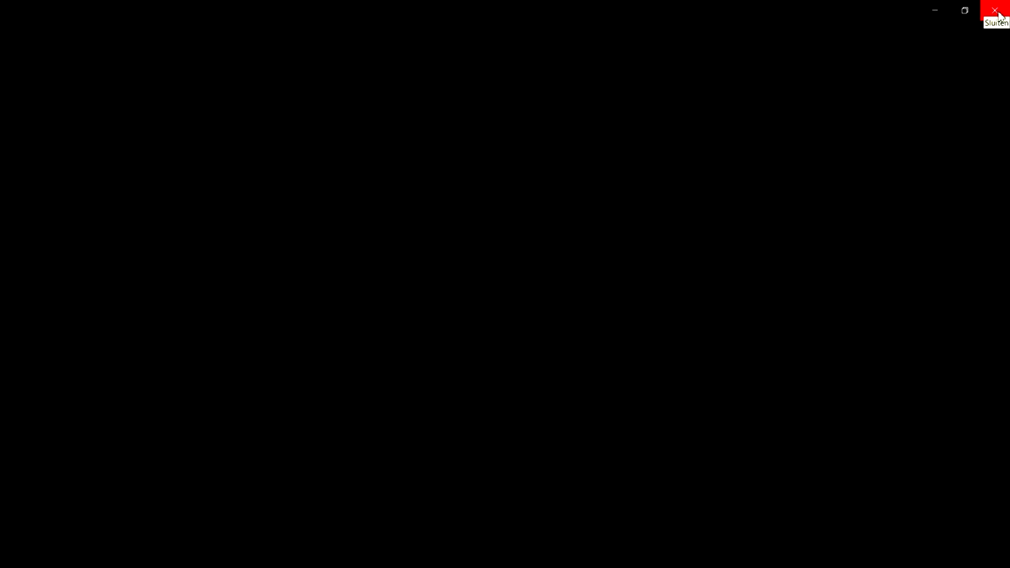
click(1000, 16)
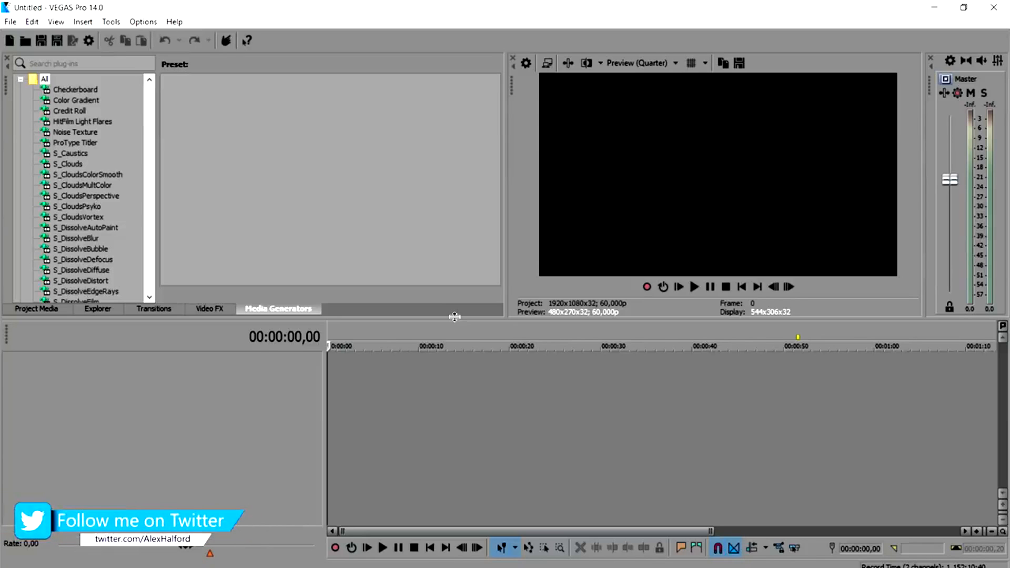
Step: Add the MVI_0001 video to the empty project, trimmed at its beginning and placed at the timeline start
scroll(459, 394, down, 2)
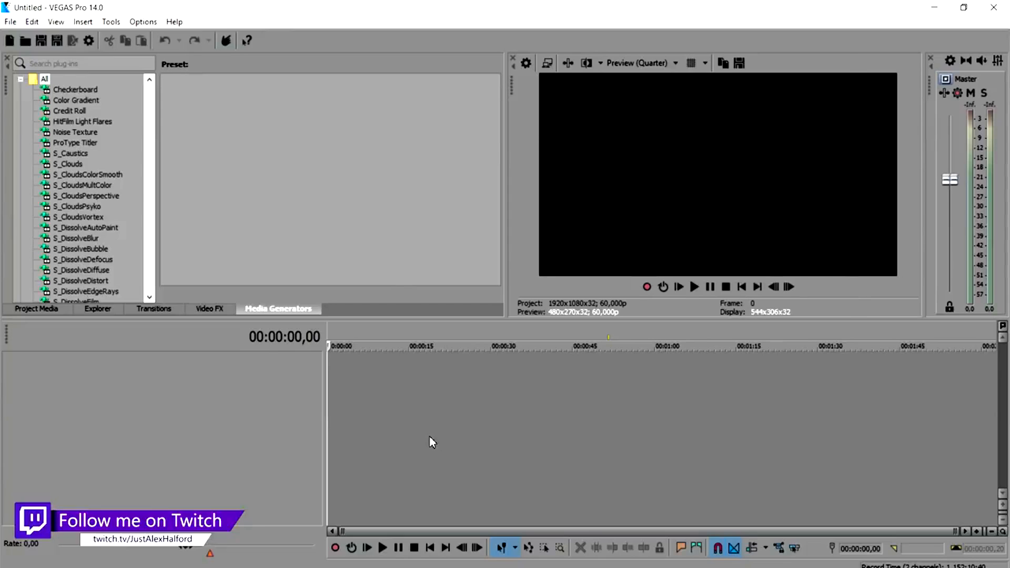
key(alt+Tab)
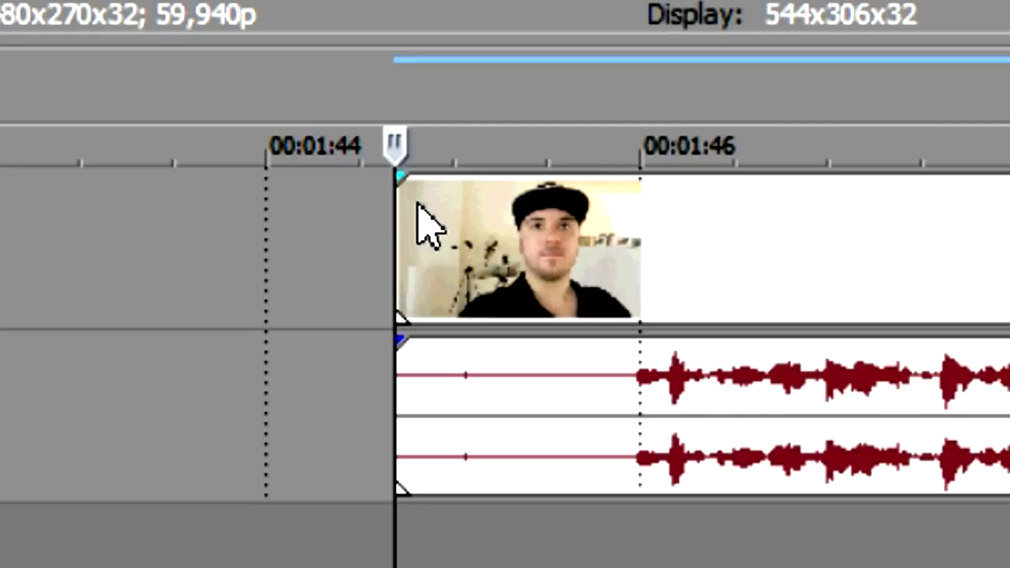
click(727, 232)
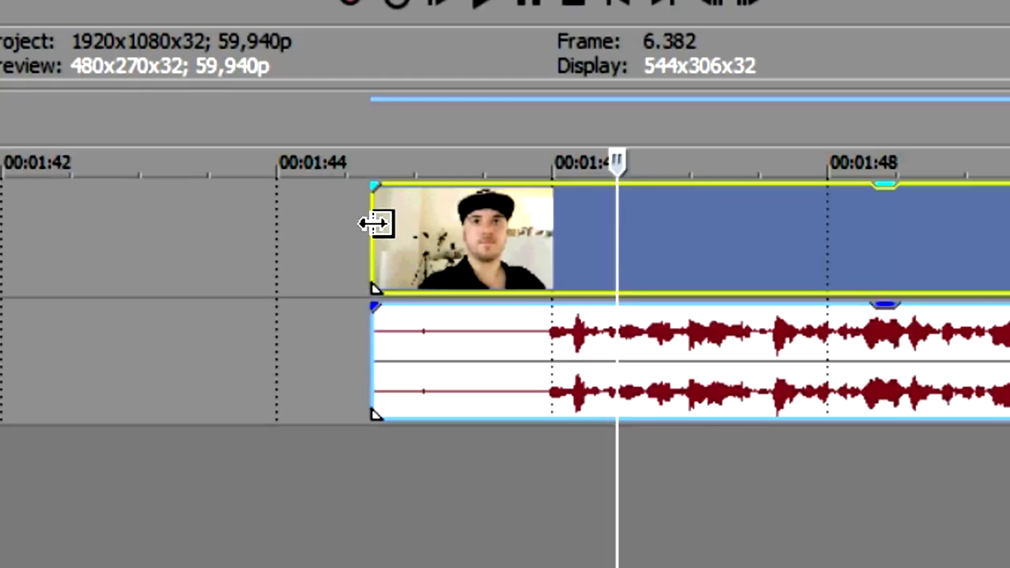
drag(400, 224, 590, 229)
drag(515, 224, 532, 221)
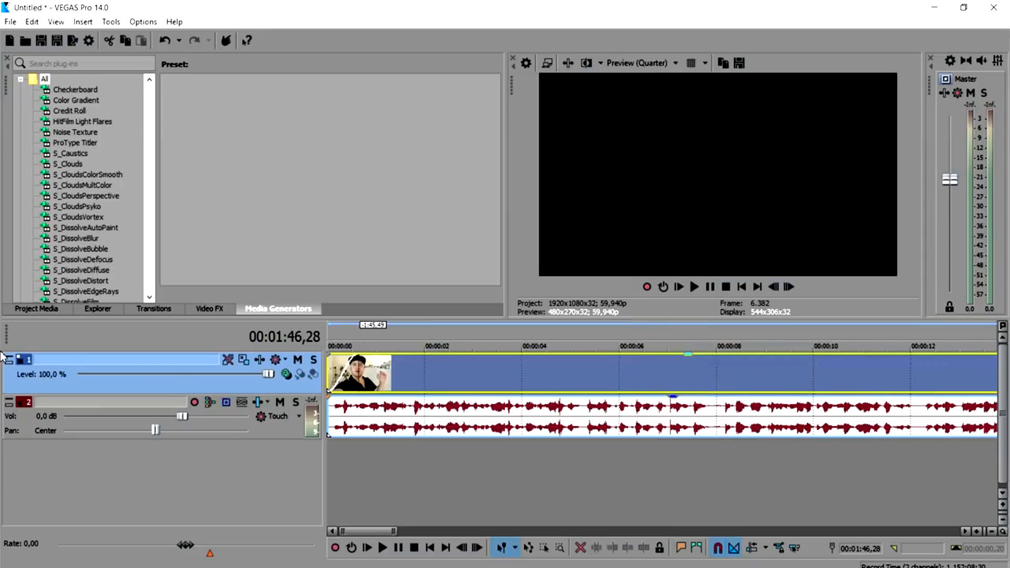
Step: Return the playhead to the project start and remove the fade-in from the video clip
scroll(369, 387, up, 3)
scroll(437, 360, down, 3)
click(742, 287)
scroll(406, 349, up, 3)
scroll(406, 348, up, 2)
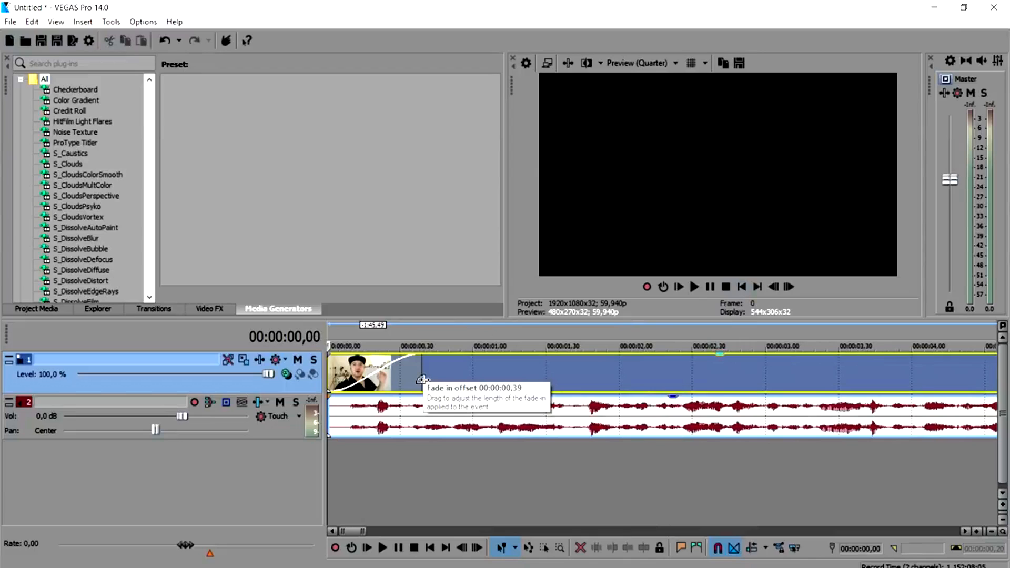
drag(424, 379, 331, 377)
Step: Turn off Maintain aspect ratio and disable resampling in the MVI_0001 video event's properties
scroll(461, 364, down, 2)
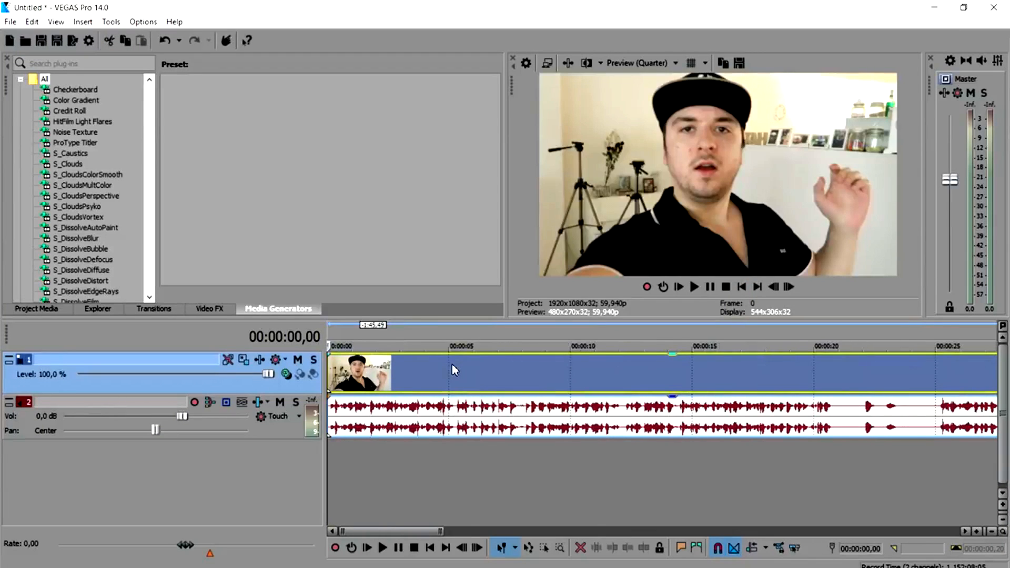
scroll(454, 365, down, 3)
scroll(387, 377, up, 2)
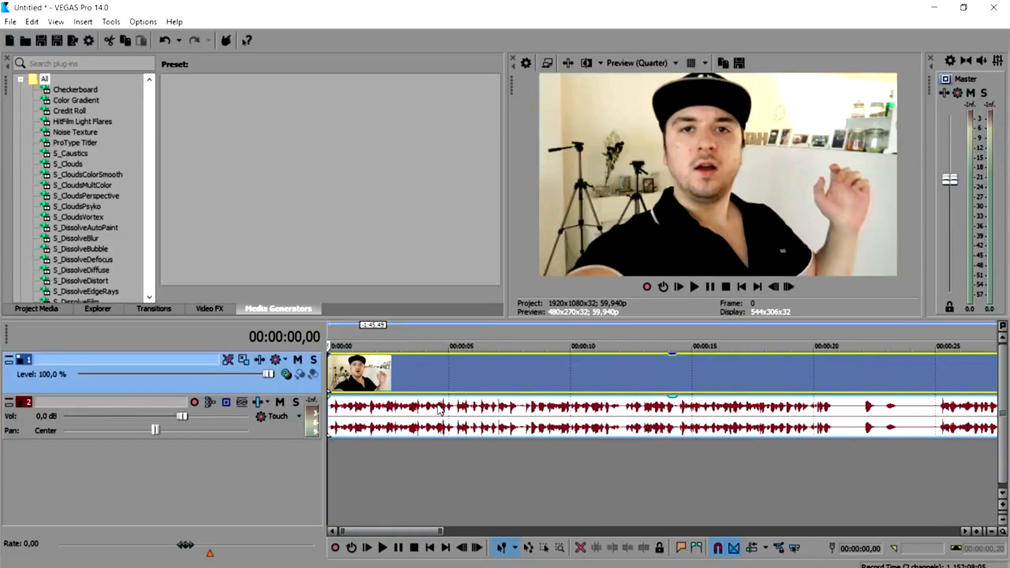
right_click(413, 372)
click(448, 563)
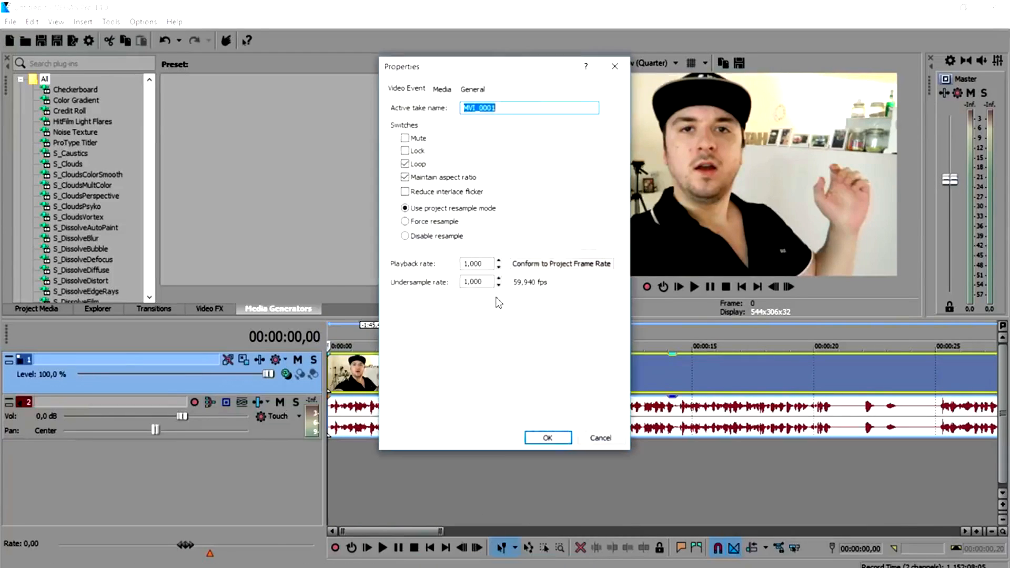
click(413, 263)
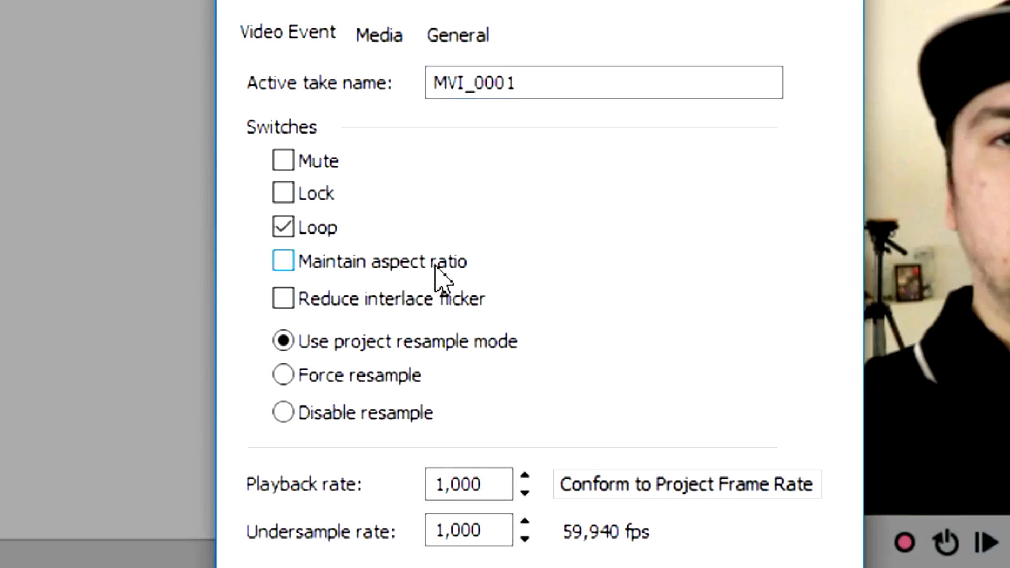
click(352, 416)
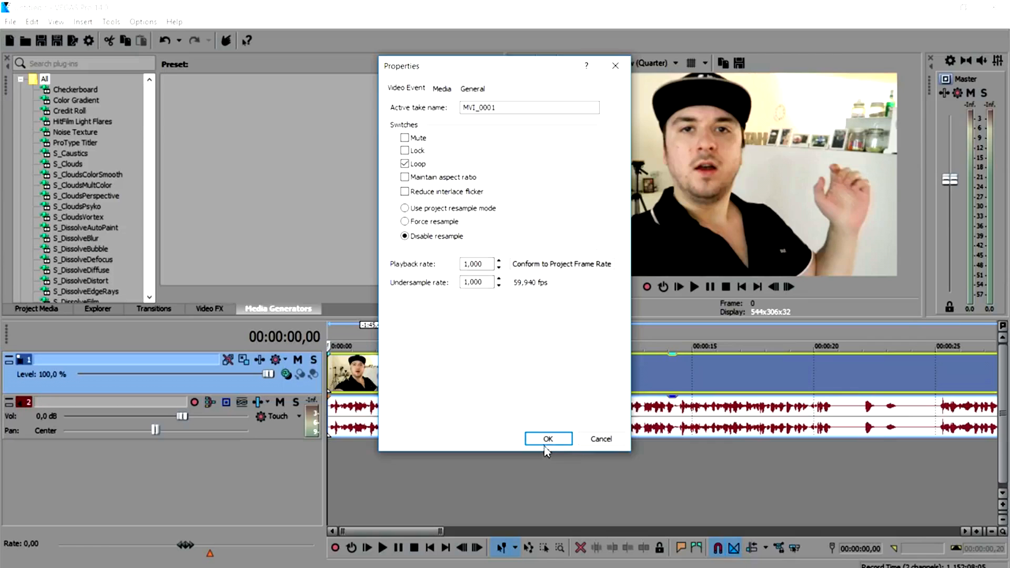
click(544, 441)
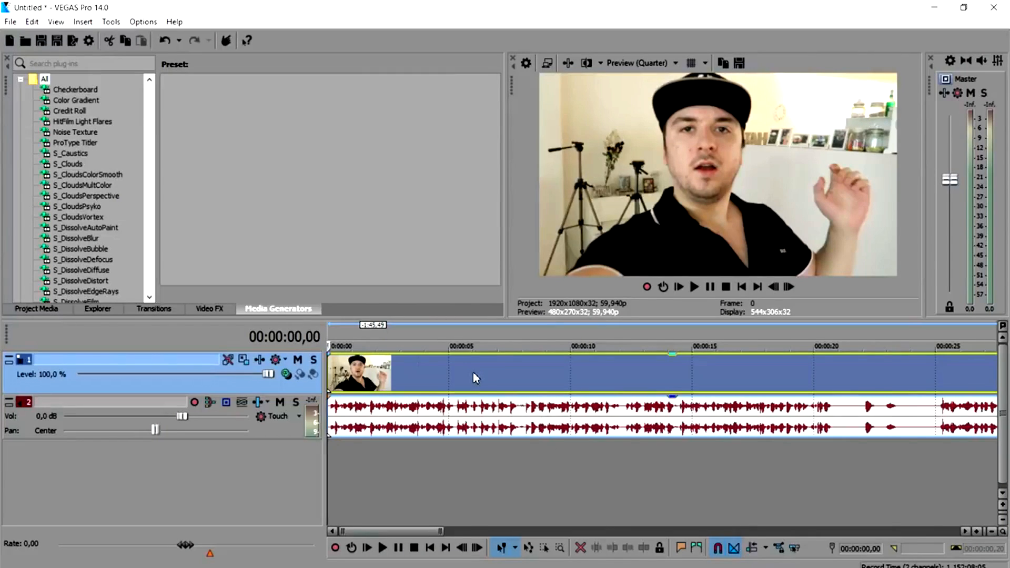
scroll(472, 371, down, 6)
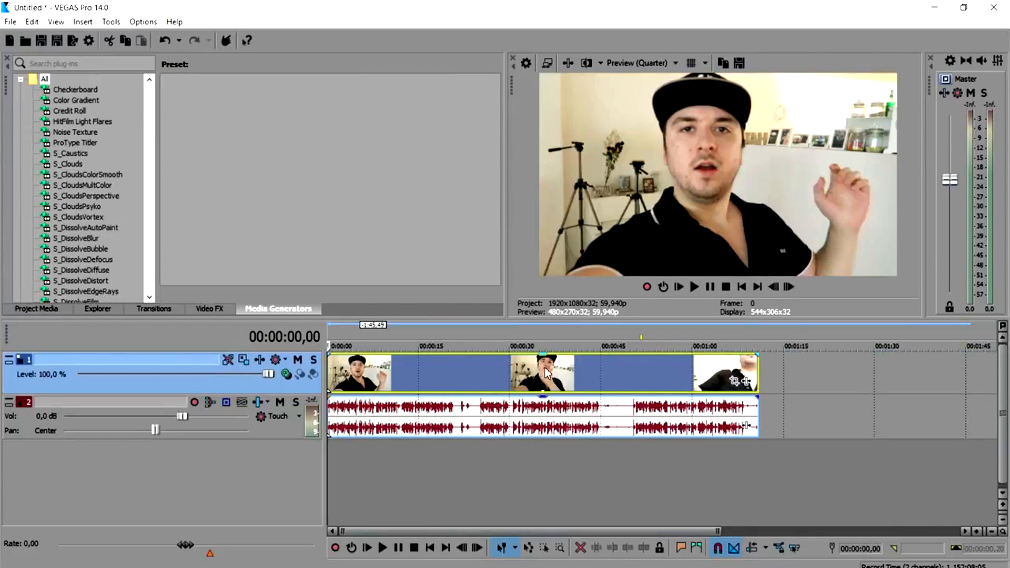
Step: Trim the end of the MVI_0001 clip and apply the 1 Turqoise GLARE W/Letterbox filter package with its Cookie Cutter disabled
drag(757, 368, 746, 373)
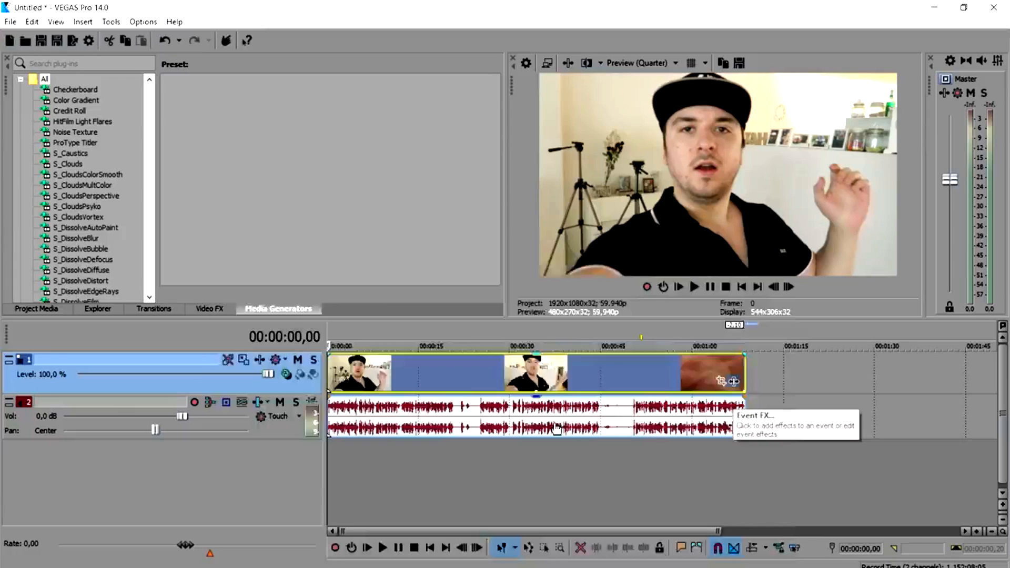
click(546, 247)
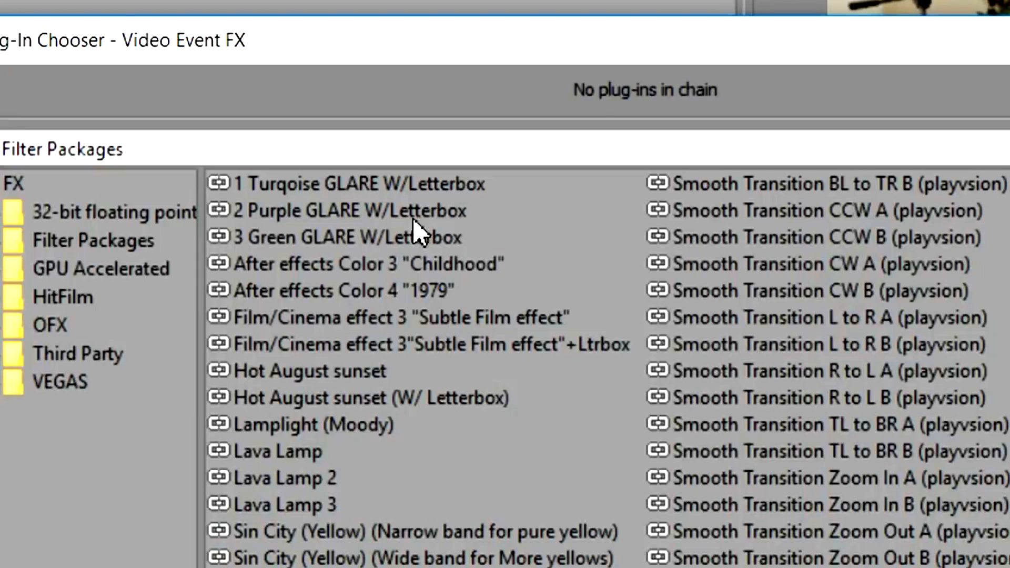
click(412, 350)
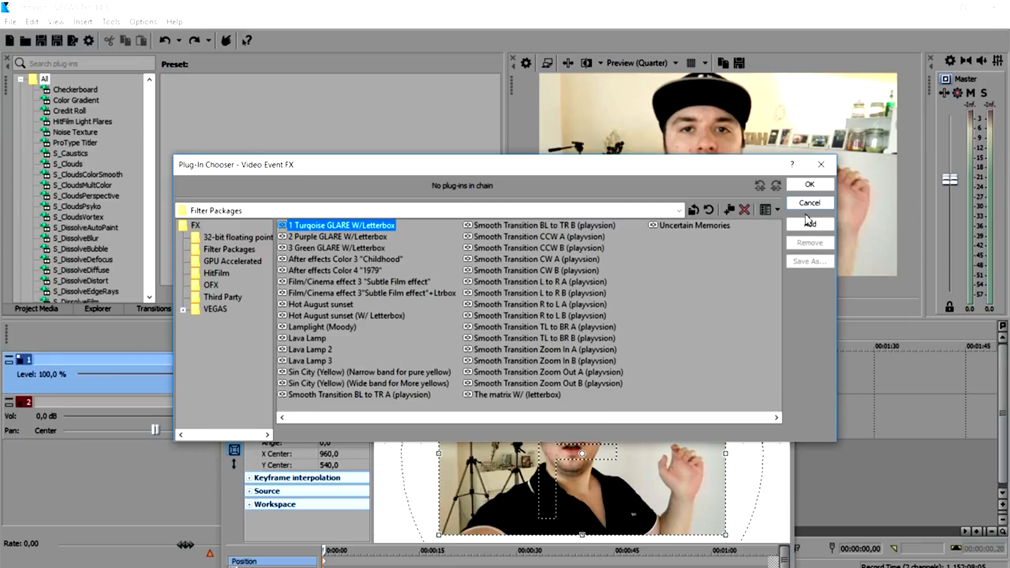
click(811, 224)
click(806, 186)
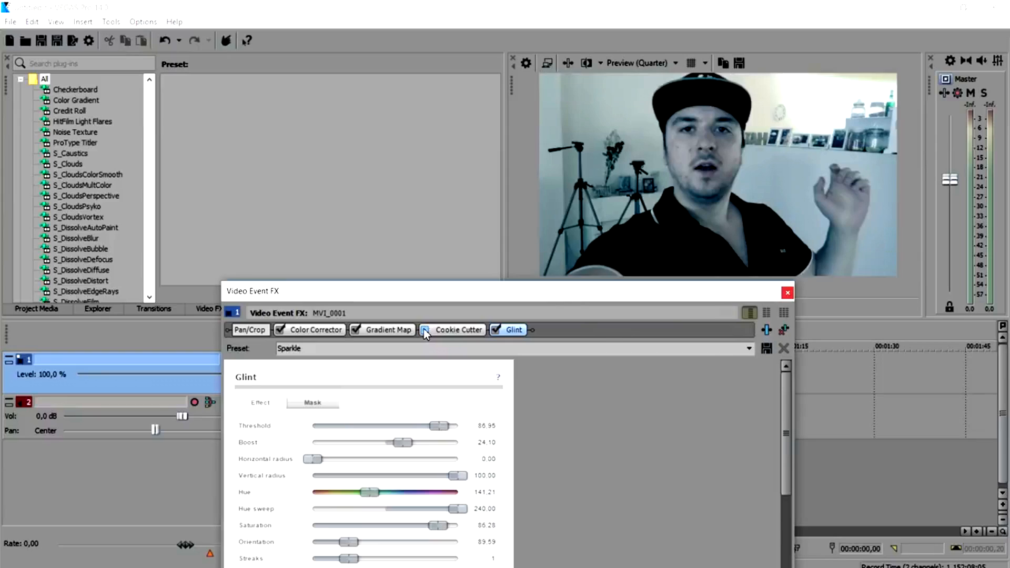
click(785, 291)
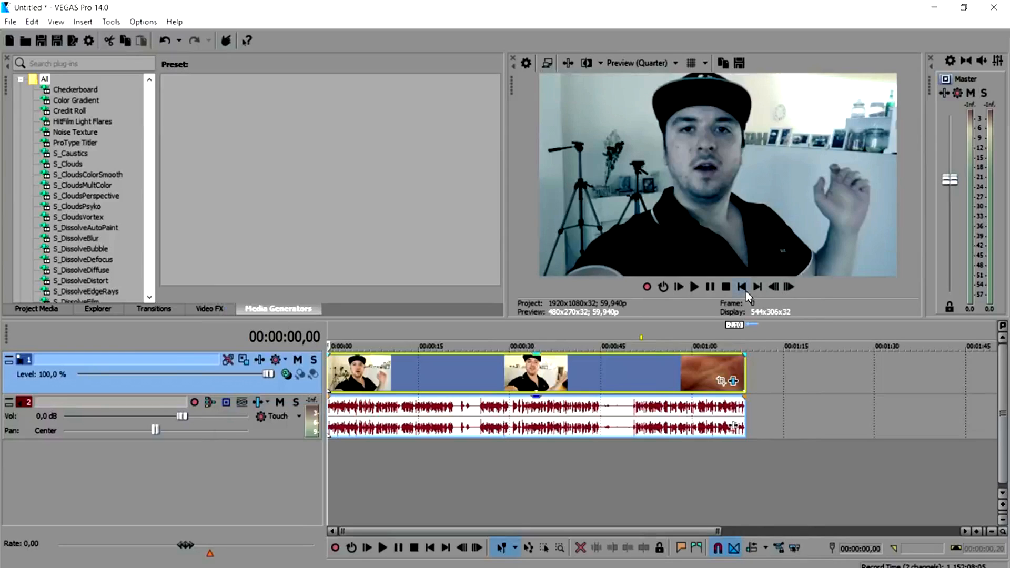
Step: Play the color-graded clip from about 00:00:07 and return the playhead to the project start
scroll(393, 382, up, 10)
scroll(437, 379, down, 5)
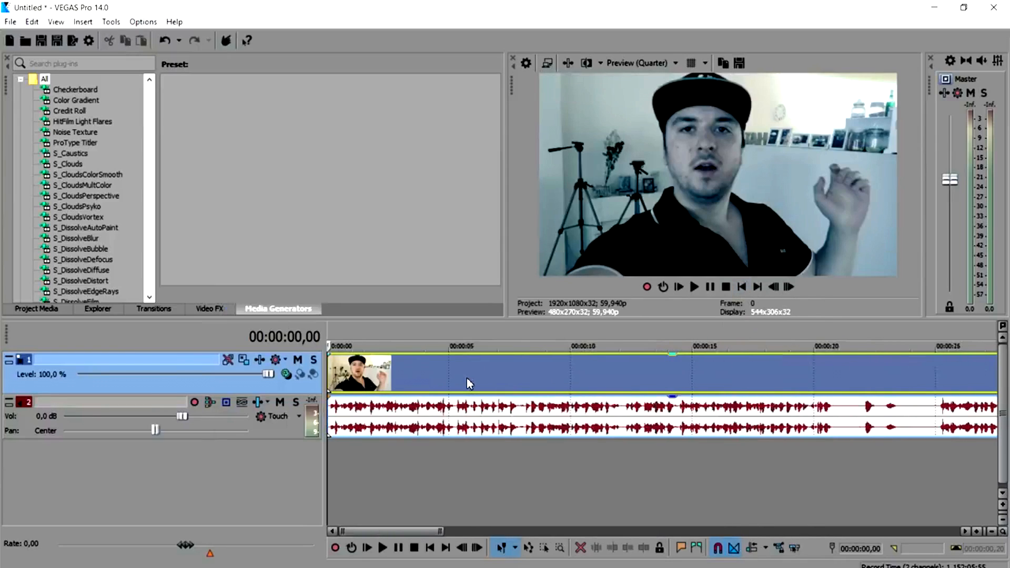
click(466, 342)
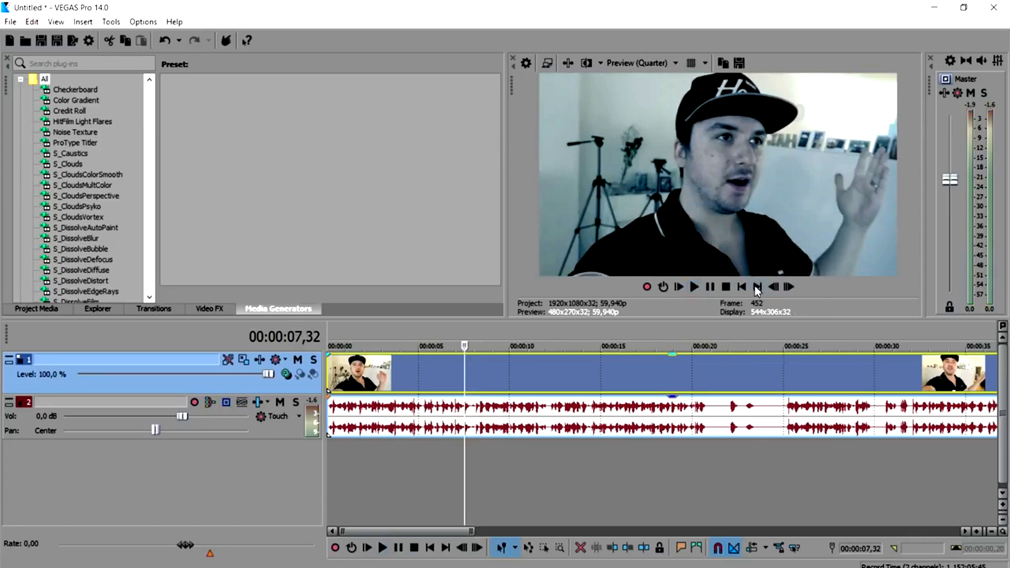
click(740, 289)
scroll(357, 372, up, 5)
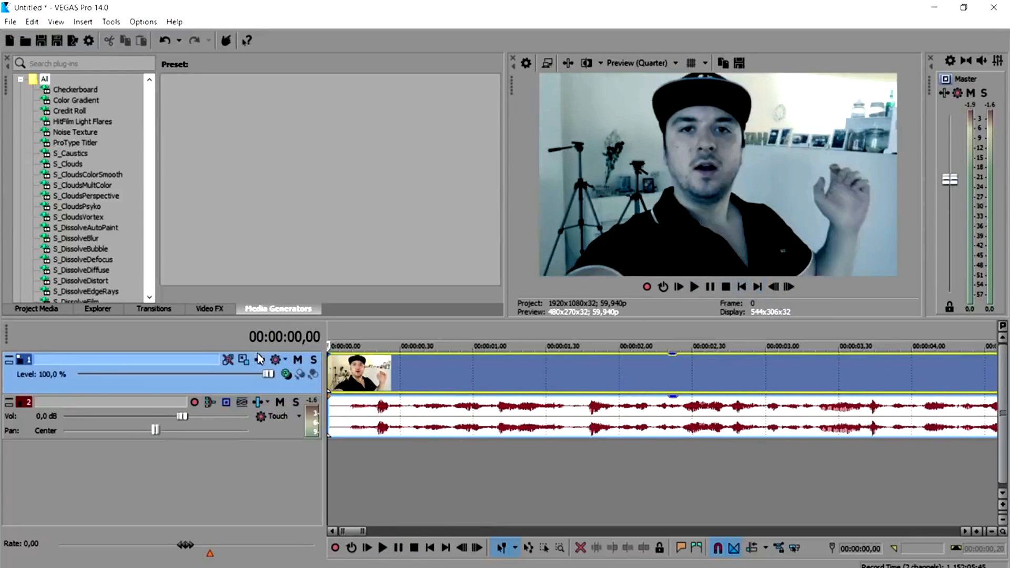
Step: Apply the Slide transition's Slide In, Right-Left preset to the beginning of the MVI_0001 video clip
click(152, 311)
scroll(72, 238, down, 15)
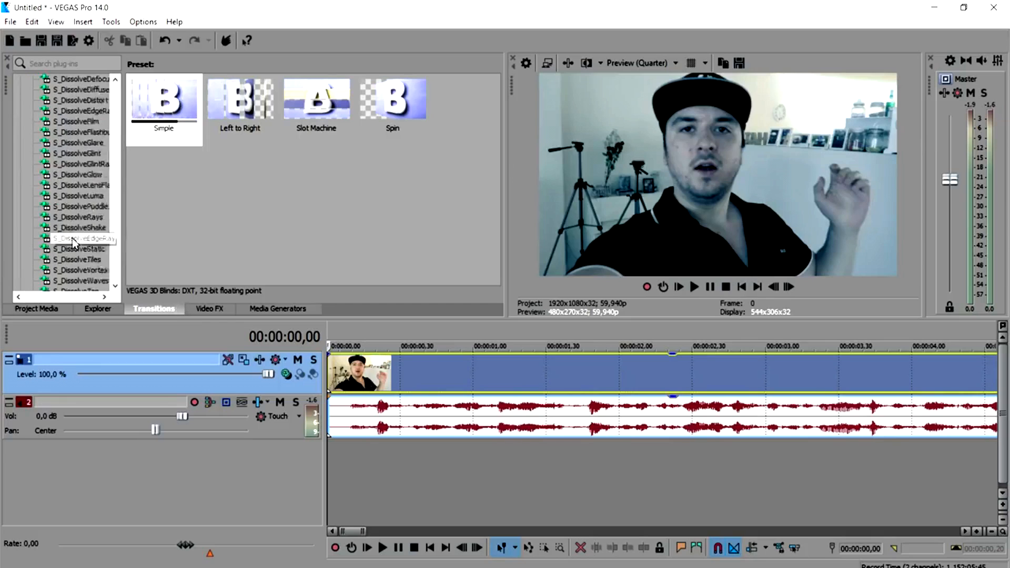
scroll(77, 241, down, 10)
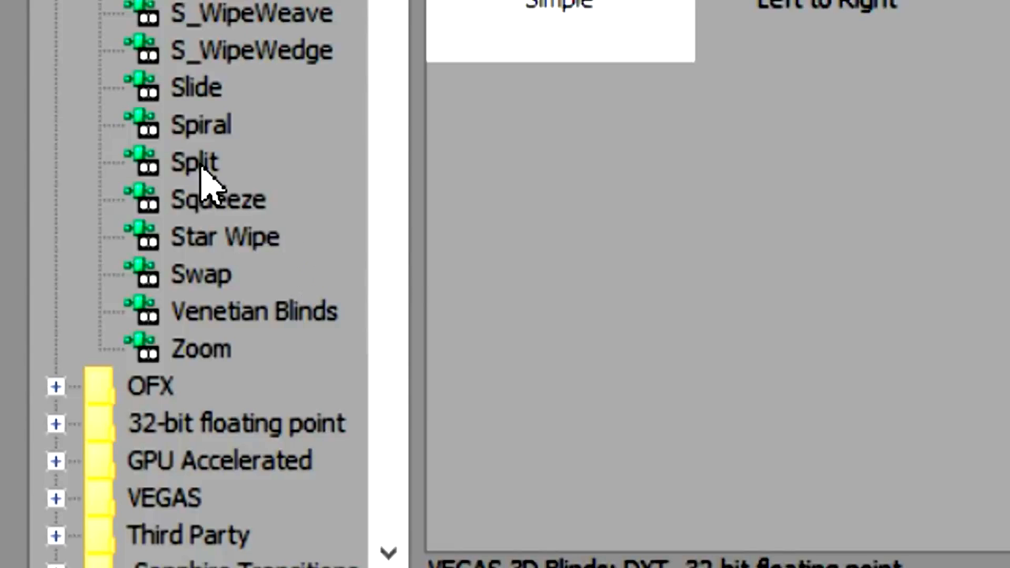
click(196, 88)
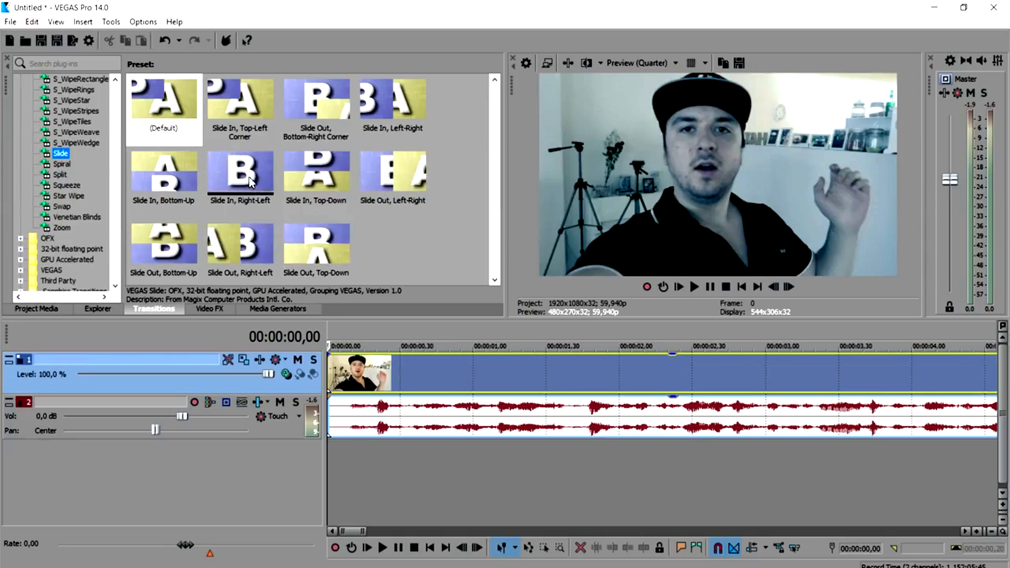
drag(249, 181, 330, 374)
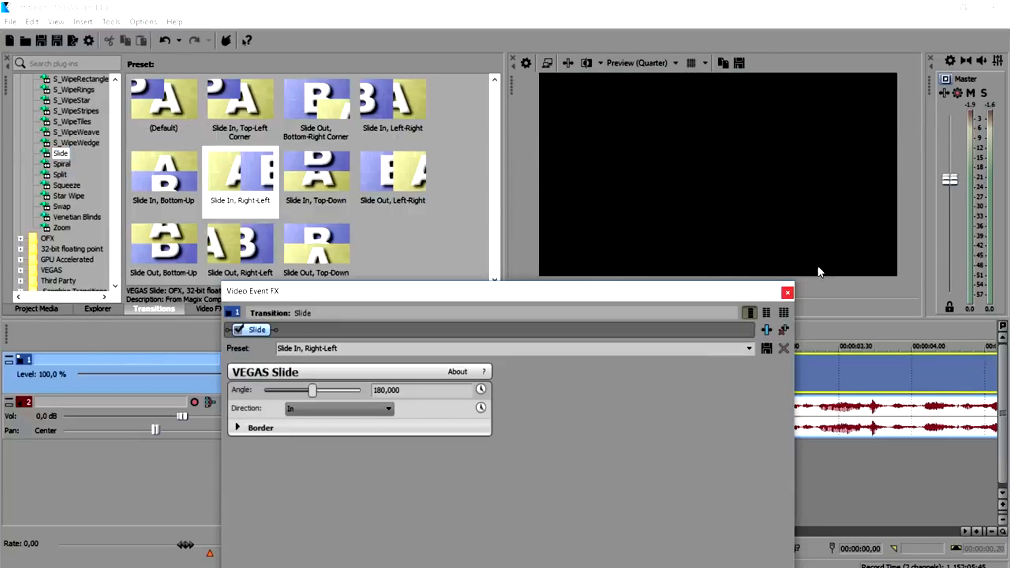
click(787, 291)
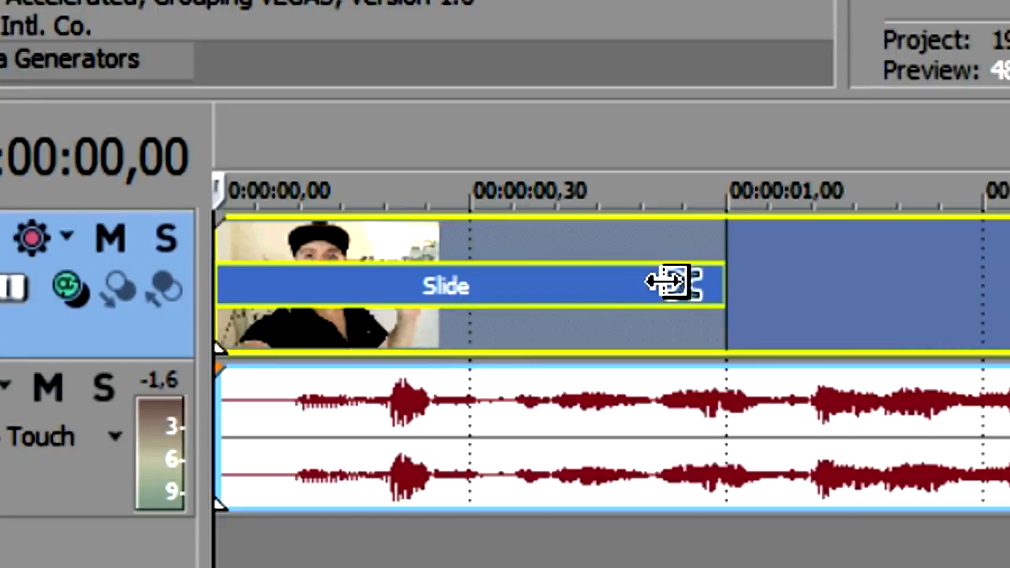
Step: Shorten the Slide transition at the clip's beginning to about 4 frames
drag(473, 369, 396, 370)
drag(453, 276, 318, 284)
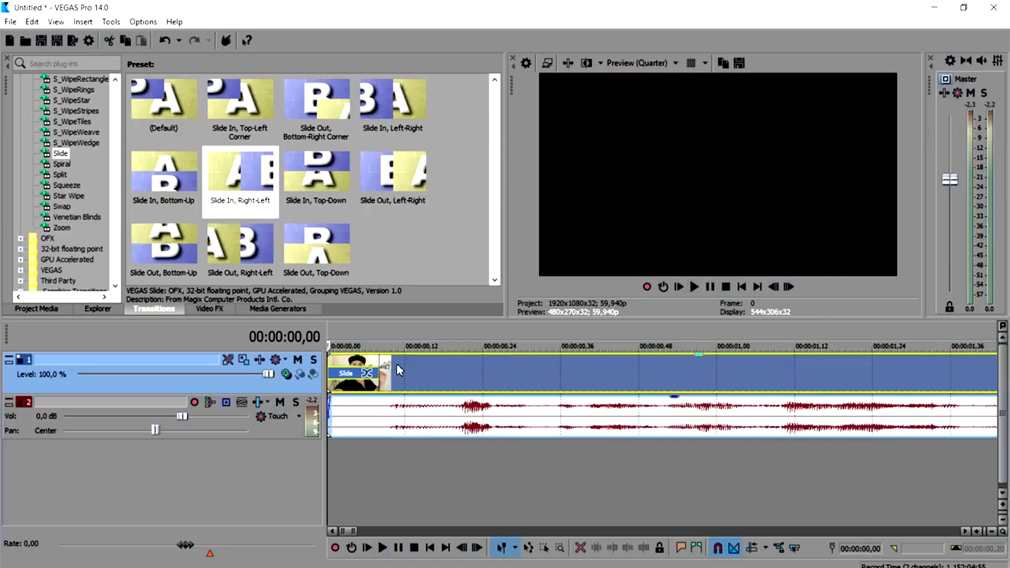
drag(379, 364, 350, 369)
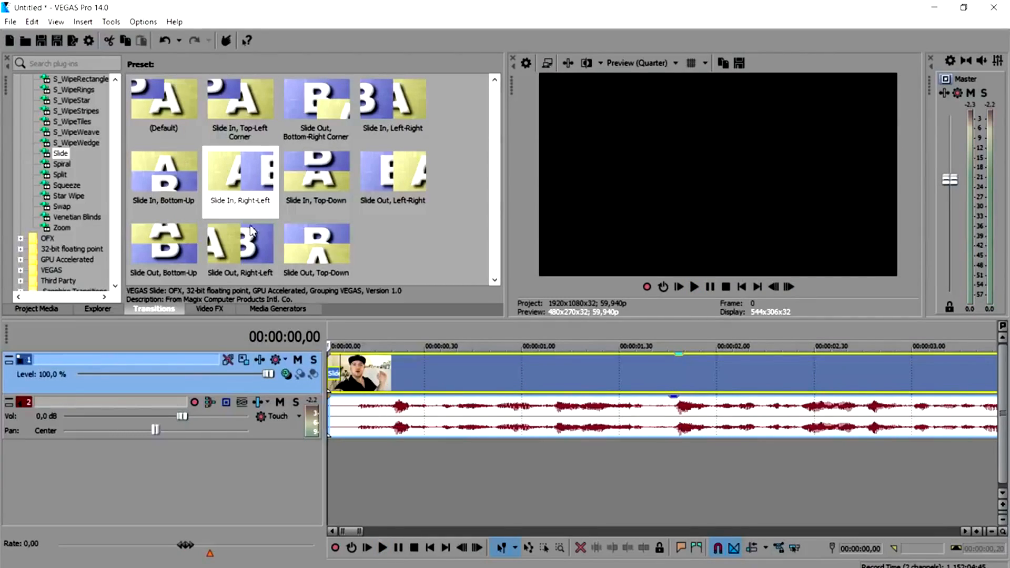
Step: Add the swoosh sound effects audio on a new track and move it past the end of the video clip
click(258, 310)
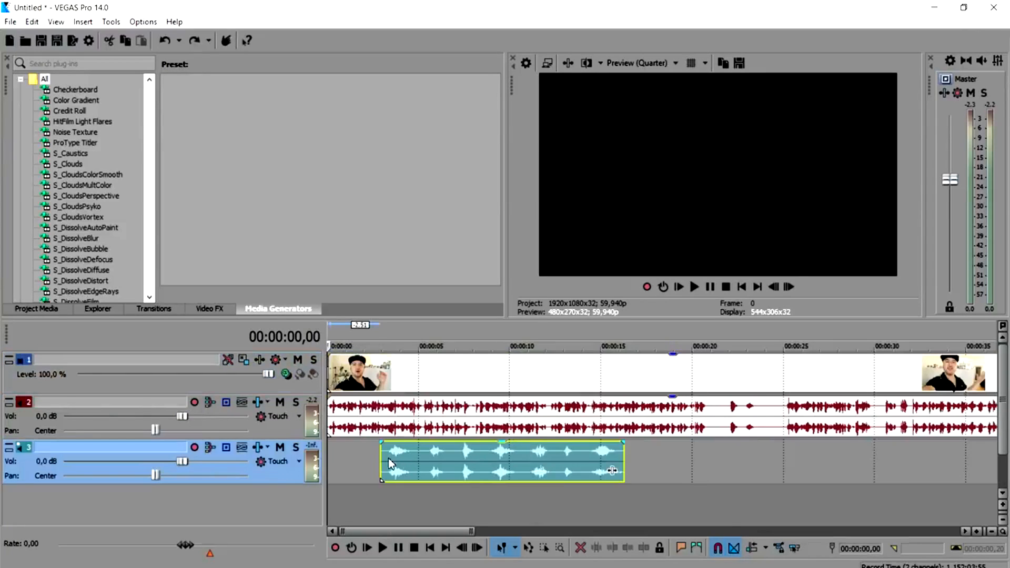
scroll(388, 462, down, 3)
drag(387, 462, 766, 456)
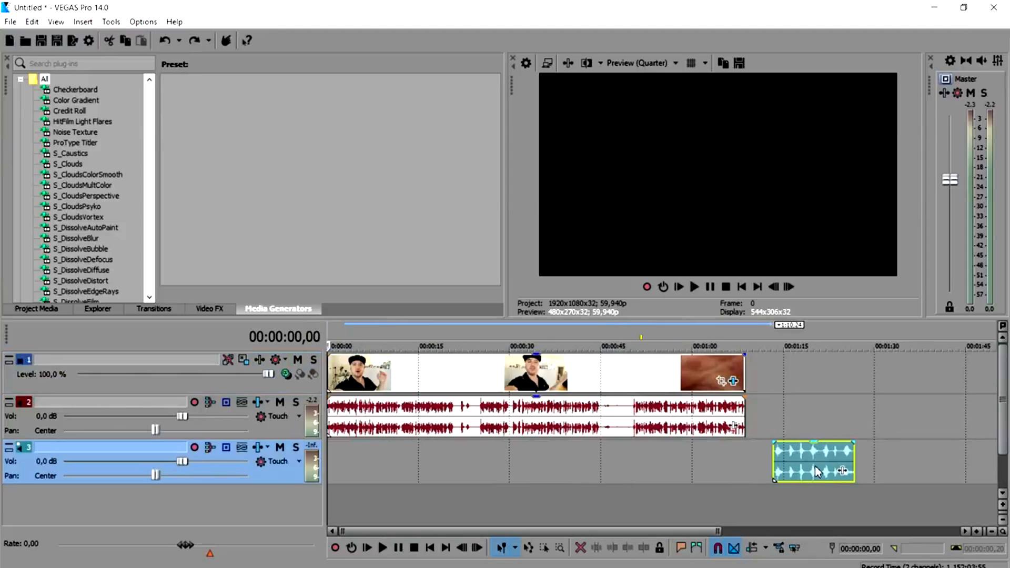
Step: Listen to the swoosh sound effects event from its start to choose a suitable sound
click(778, 457)
scroll(778, 457, up, 7)
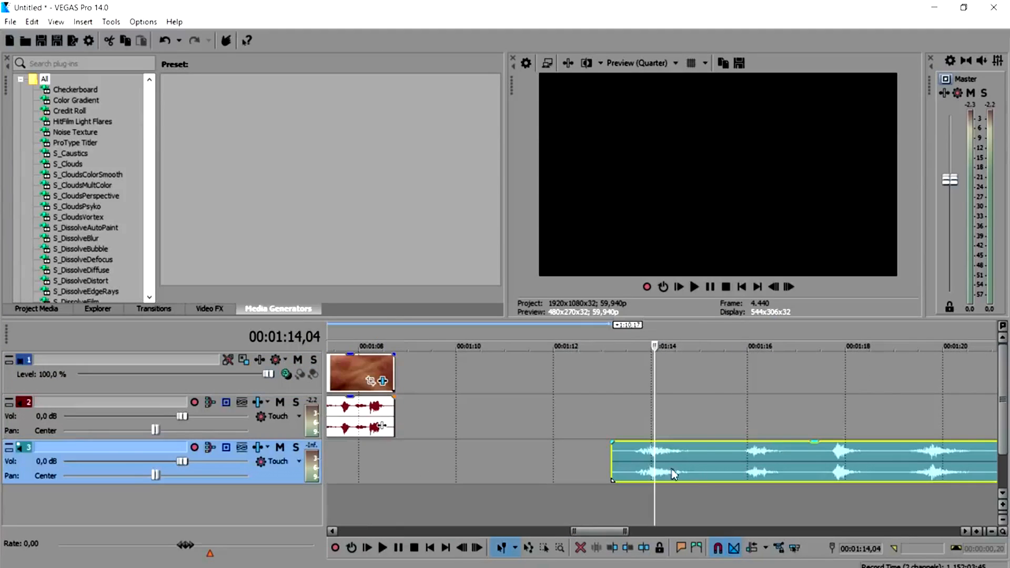
click(611, 458)
scroll(626, 463, down, 1)
key(space)
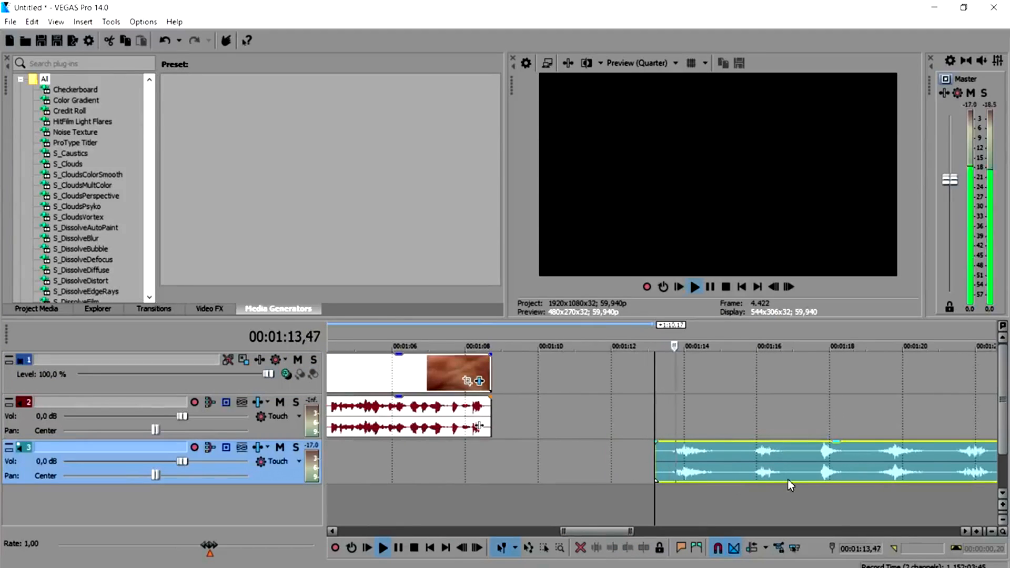
scroll(788, 480, up, 1)
scroll(789, 478, down, 1)
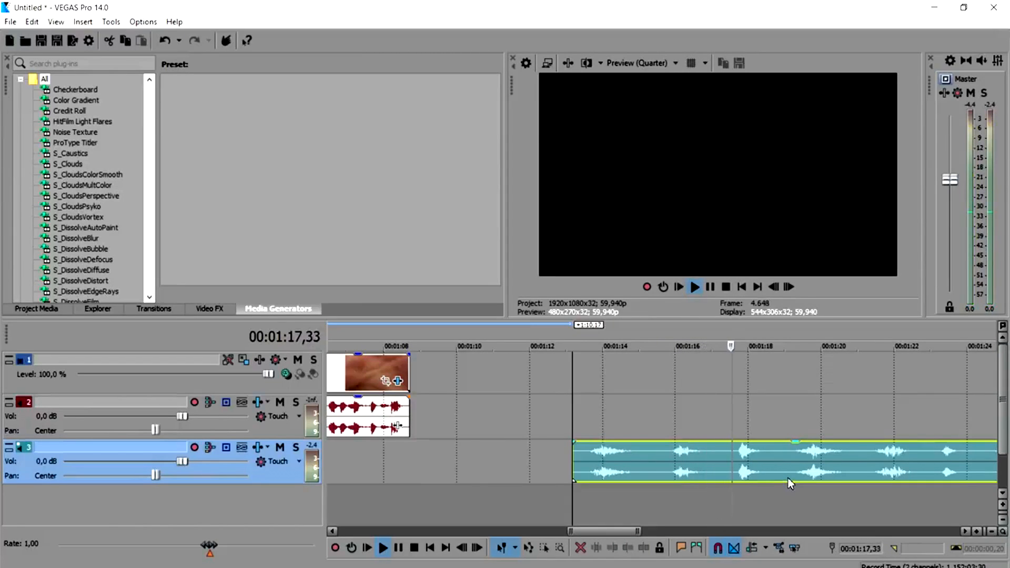
scroll(786, 478, right, 2)
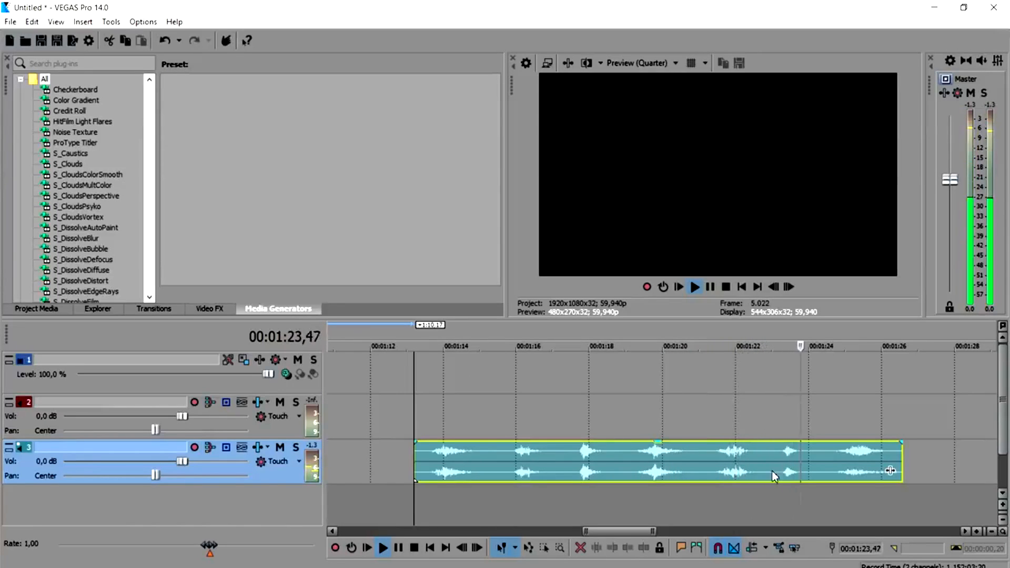
key(space)
Step: Isolate the third swoosh by splitting the sound effects event before it and at 00:01:18,51, and delete the other pieces
click(572, 457)
scroll(649, 466, up, 1)
key(space)
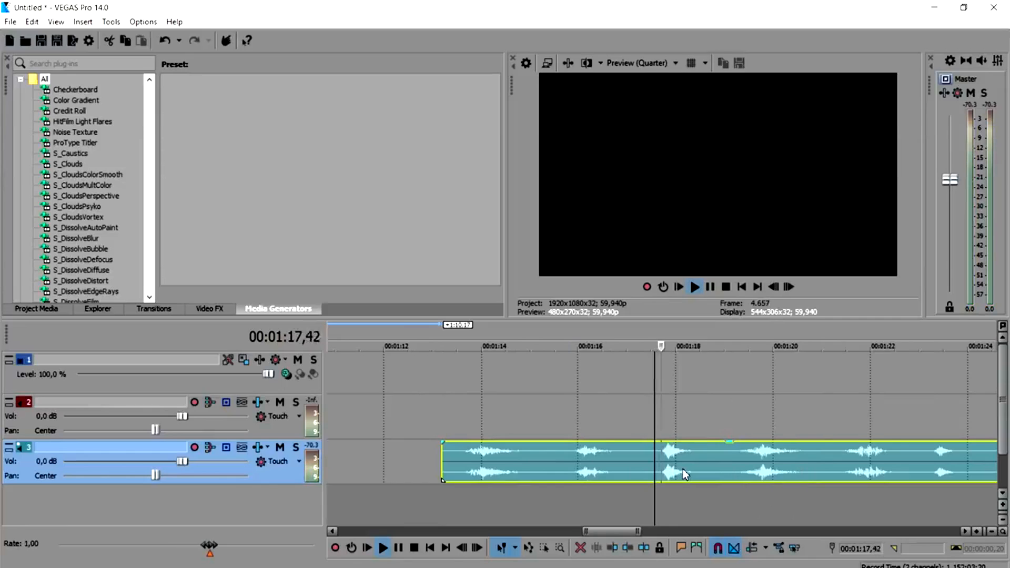
key(space)
key(s)
click(716, 456)
key(s)
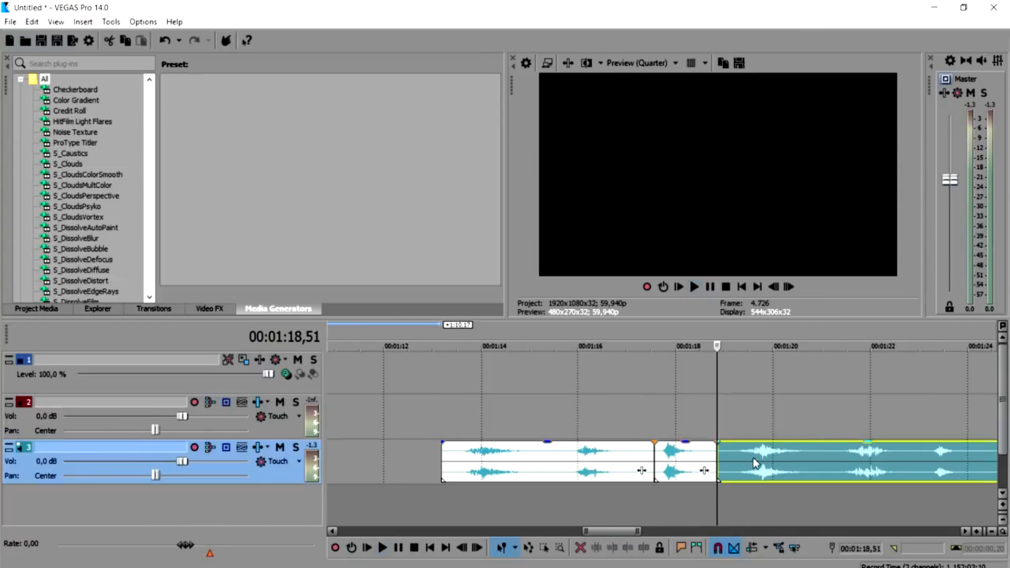
drag(769, 468, 858, 468)
click(569, 453)
key(Delete)
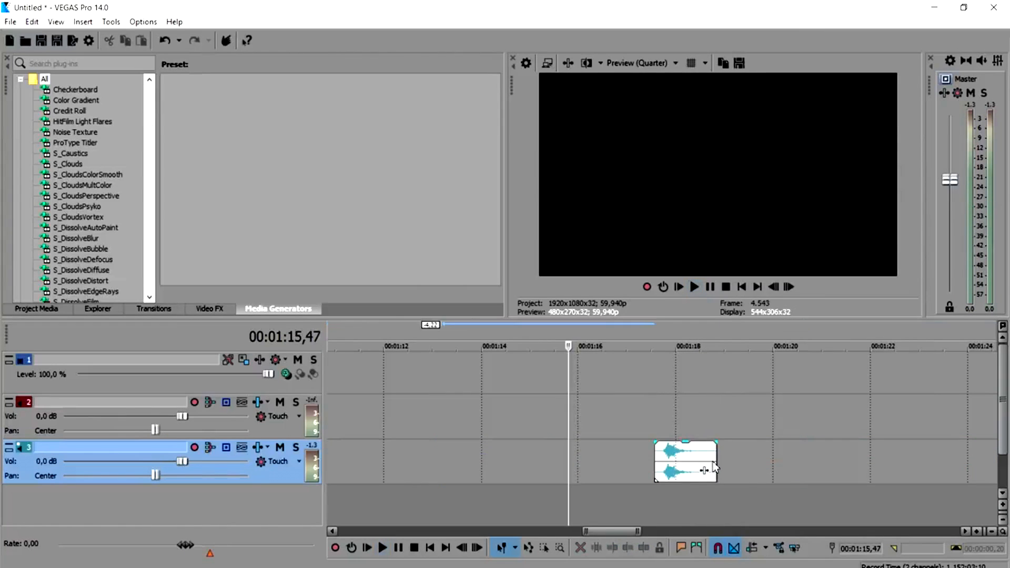
Step: Move the isolated swoosh to the project start, with the video clip starting about 8 frames in, and lower the swoosh's gain
drag(708, 464, 21, 452)
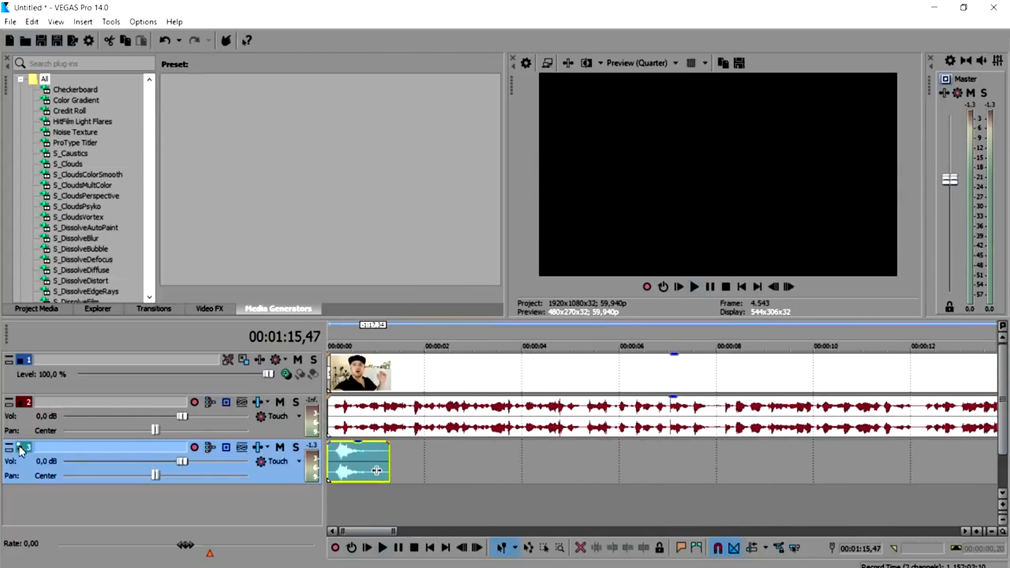
click(742, 287)
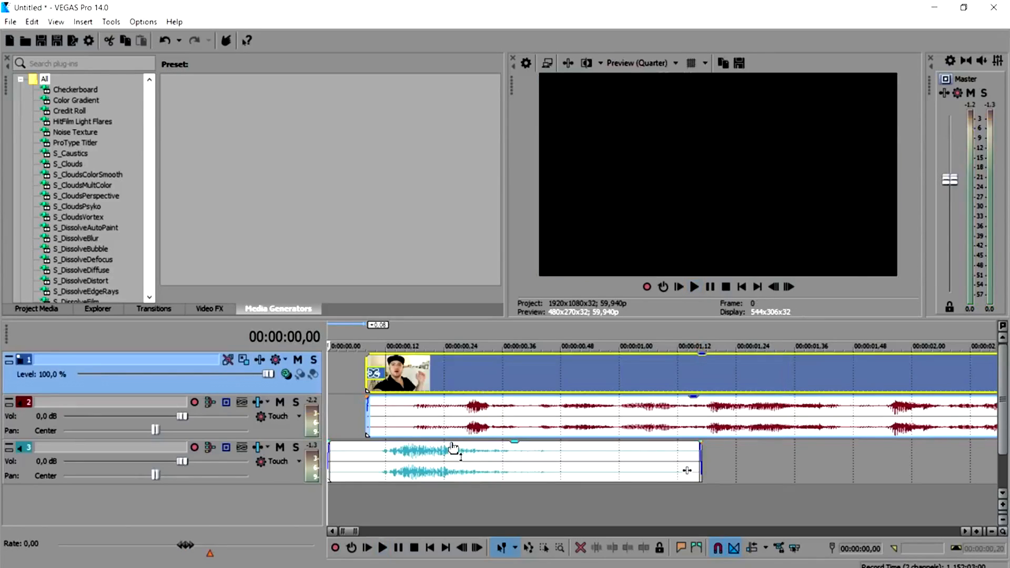
drag(453, 447, 445, 466)
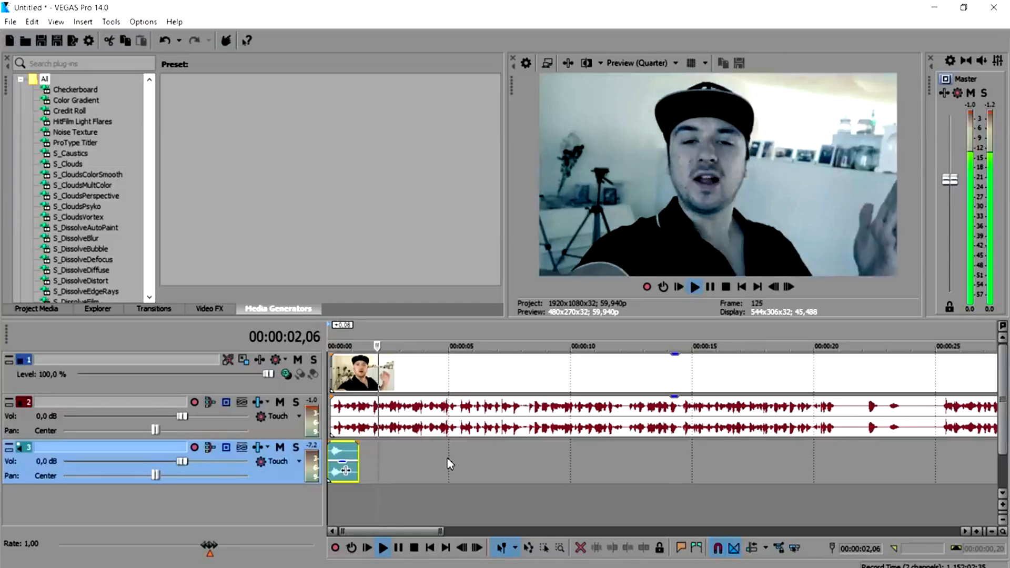
key(space)
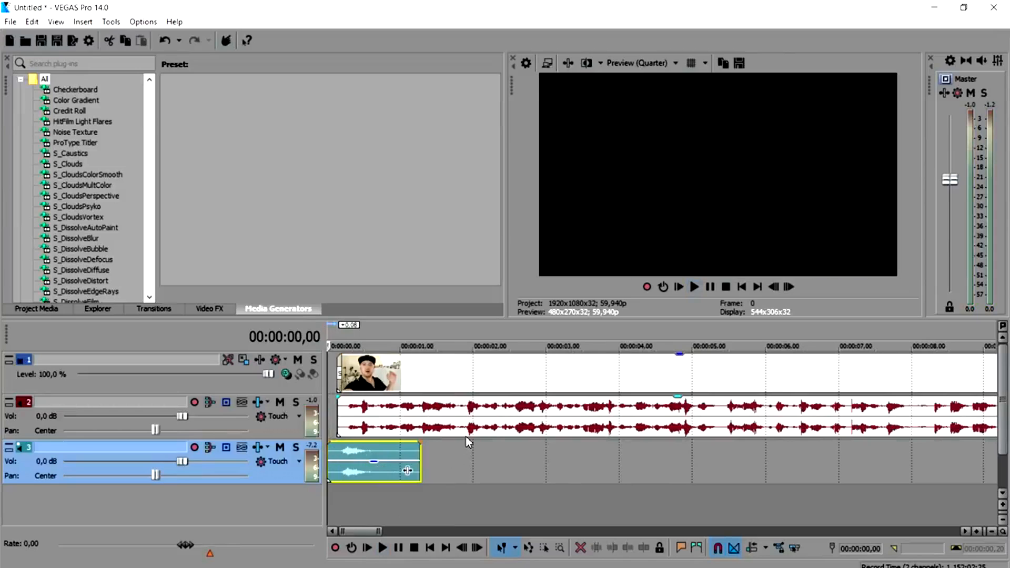
Step: Place the playhead at 00:00:03,01 and insert a new video track above the MVI_0001 video track
scroll(490, 416, down, 2)
click(437, 369)
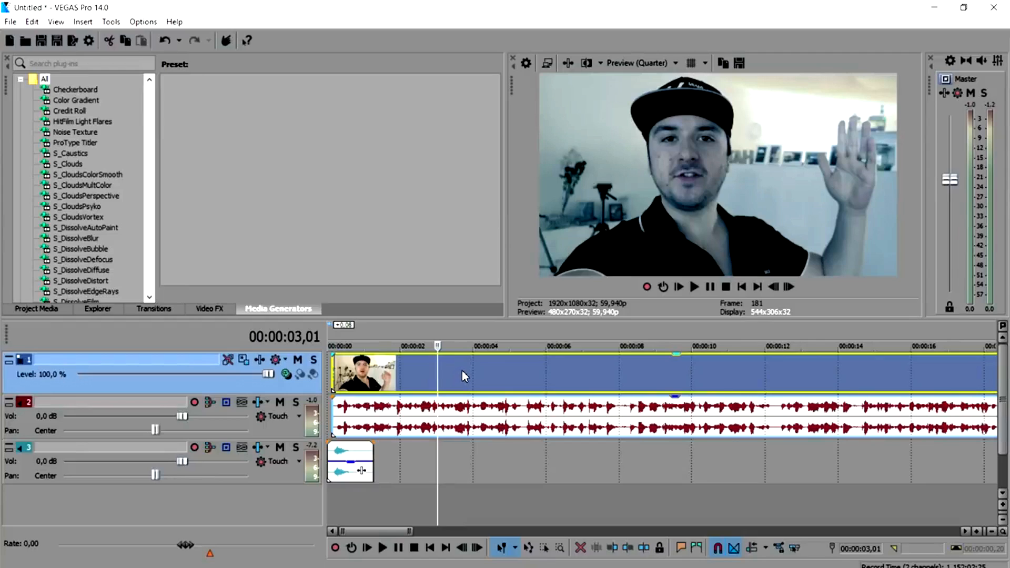
scroll(462, 371, down, 8)
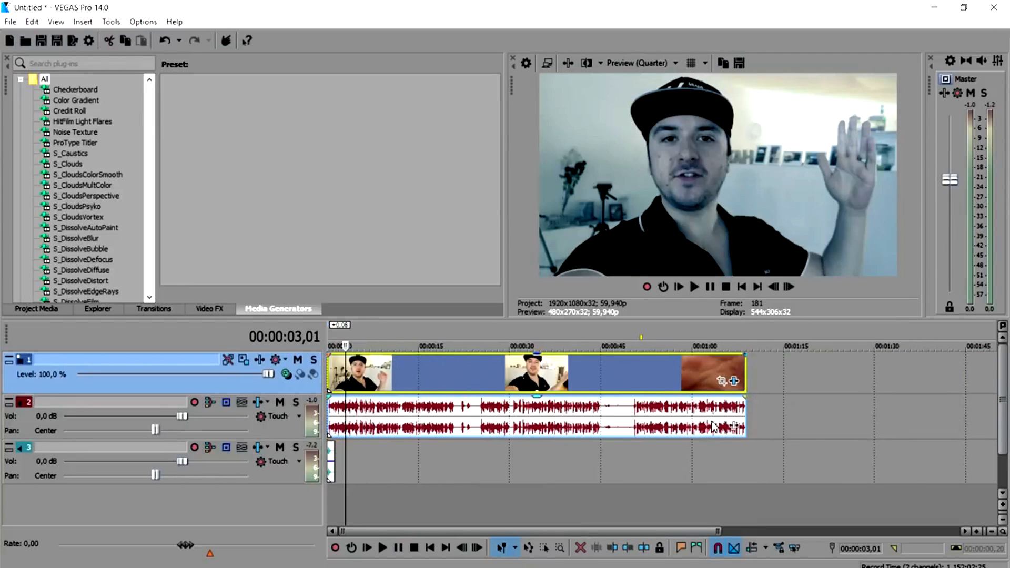
right_click(762, 362)
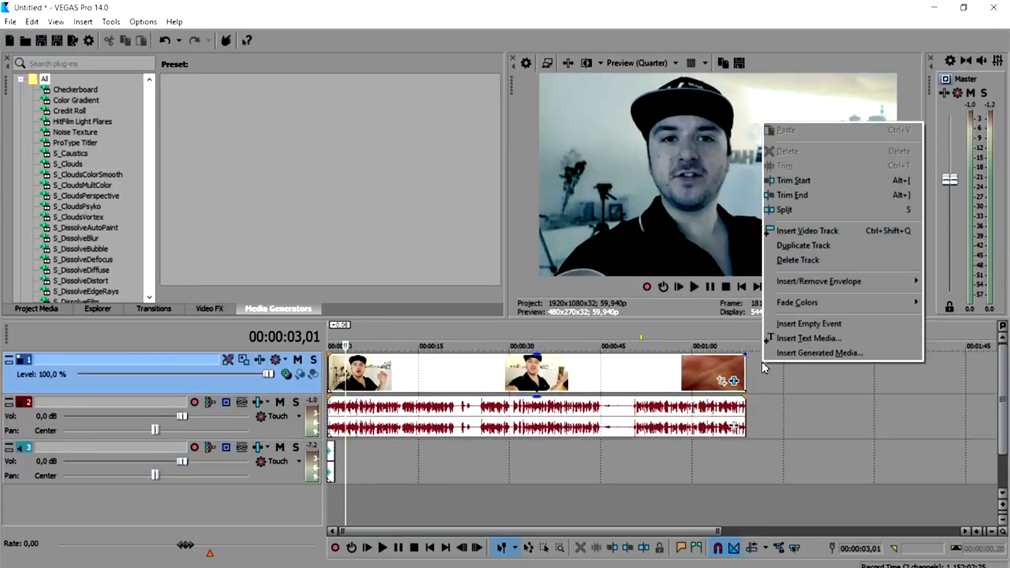
click(808, 232)
scroll(416, 384, up, 8)
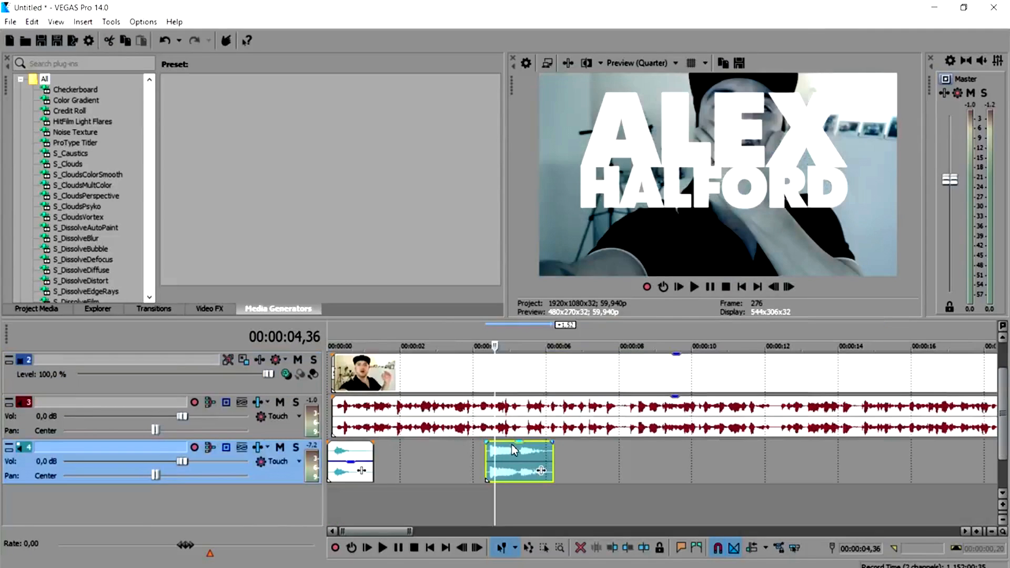
Step: Lower the second sound effect's gain and move it to about 00:00:03 on the sound effects track
drag(517, 447, 500, 464)
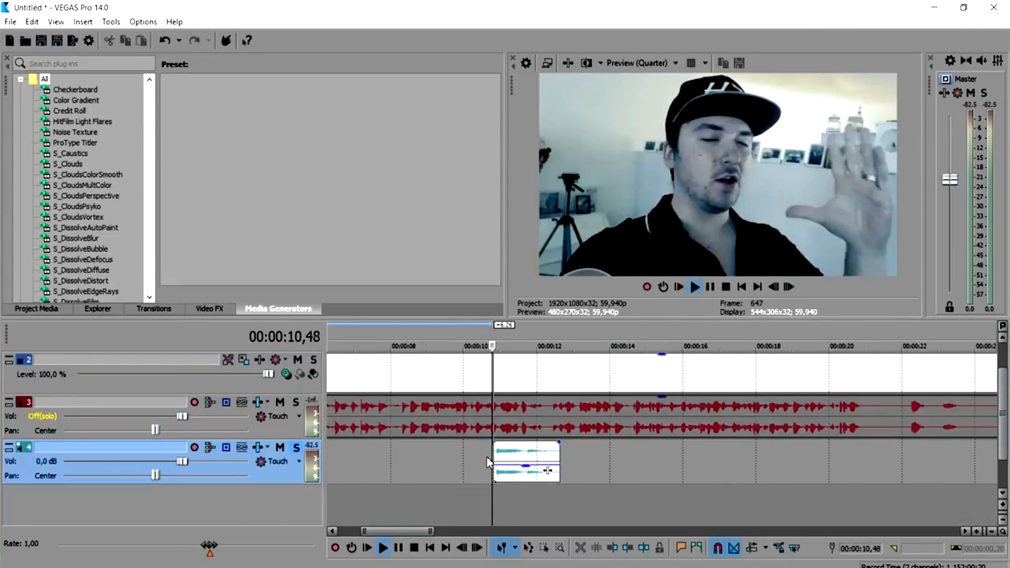
key(space)
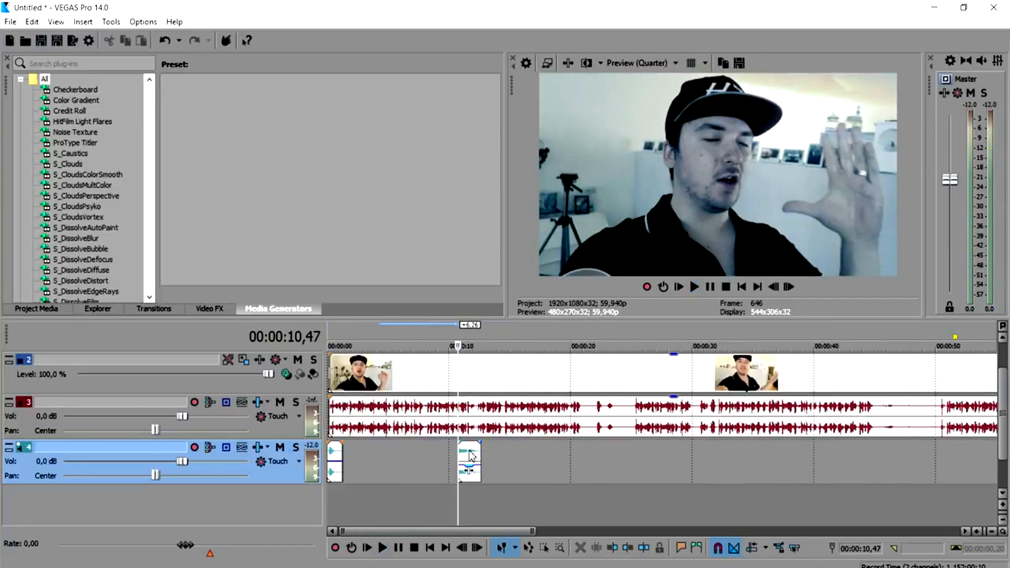
drag(472, 456, 376, 456)
scroll(457, 395, up, 2)
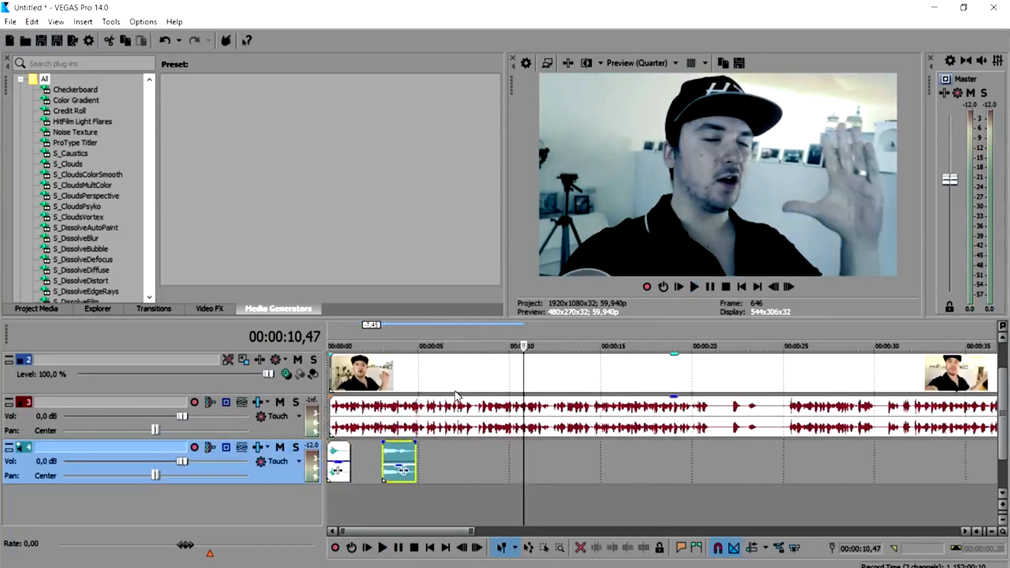
Step: Move the second sound effect and the name title so that both start at 00:00:03,22
click(362, 333)
scroll(523, 381, up, 2)
scroll(593, 411, up, 1)
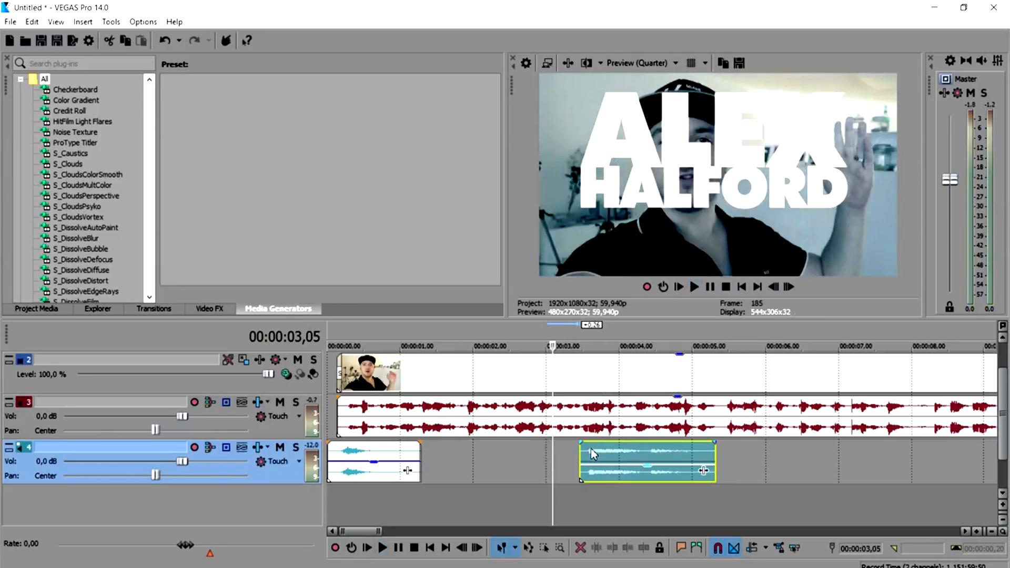
drag(593, 454, 597, 460)
scroll(586, 440, up, 1)
drag(578, 375, 598, 370)
click(578, 368)
scroll(578, 369, up, 5)
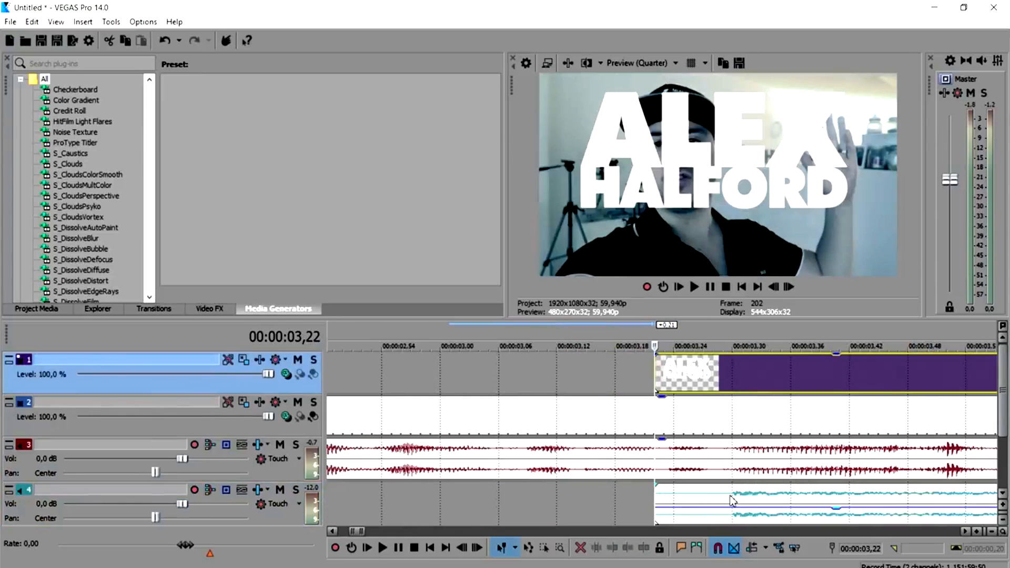
Step: Move the name title to start at 00:00:03,30, where the audible part of the second sound effect begins
click(730, 497)
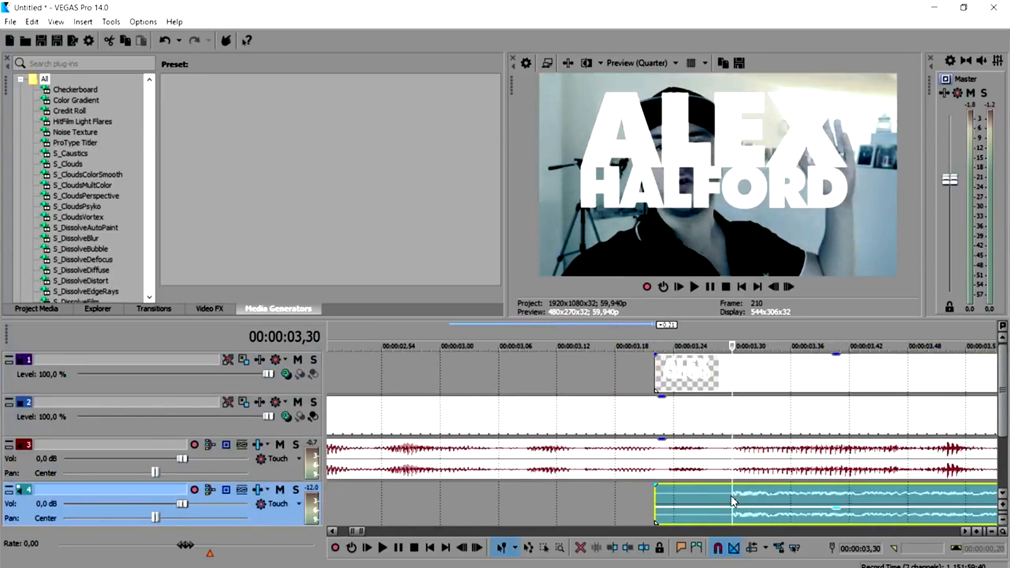
scroll(729, 500, down, 2)
drag(672, 374, 725, 372)
click(569, 338)
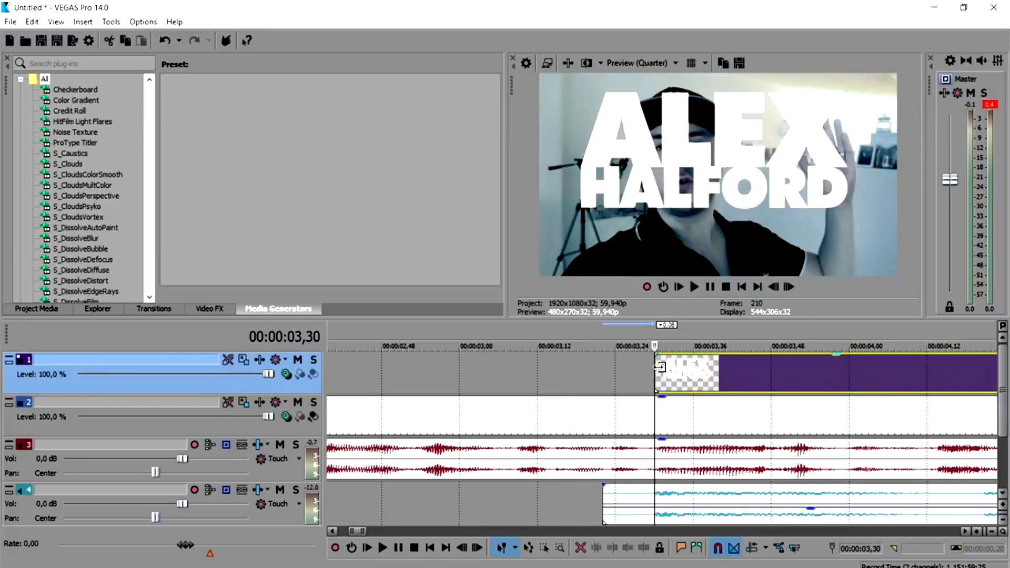
scroll(661, 377, down, 2)
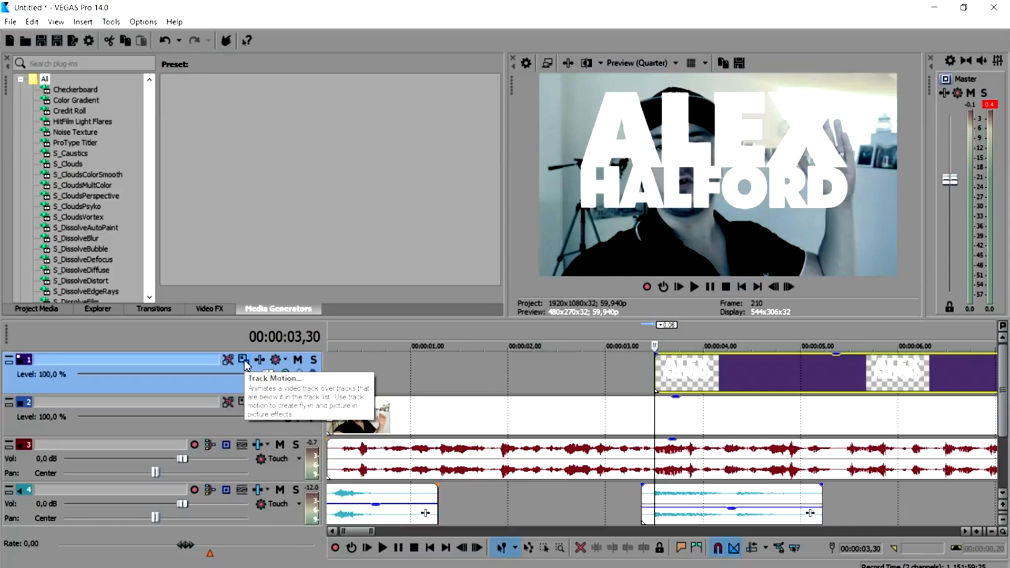
Step: Use Track Motion to shrink the name title into the frame's upper right, at about X 547, Y 262, width 1,089
click(243, 360)
drag(555, 119, 559, 201)
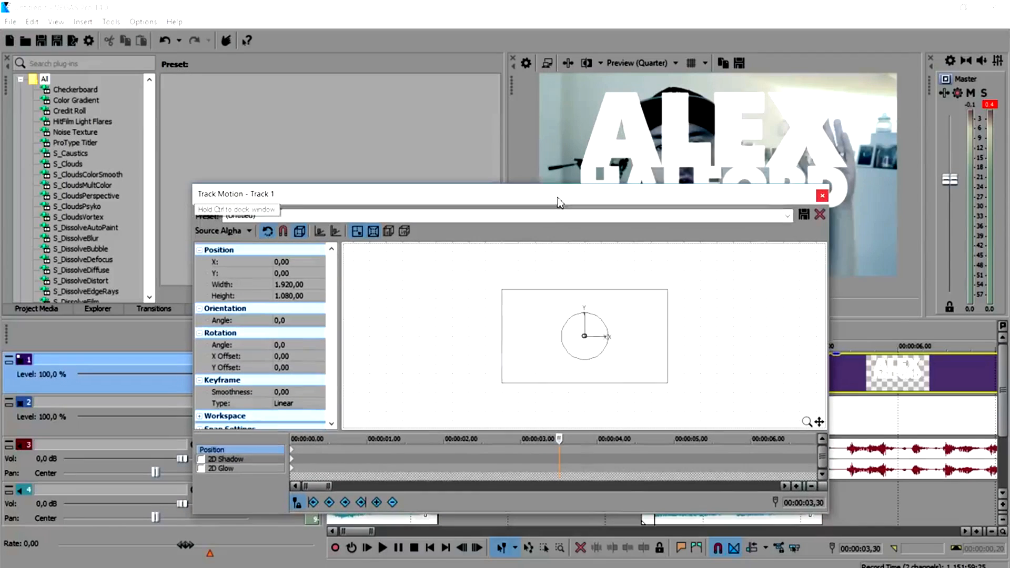
click(289, 506)
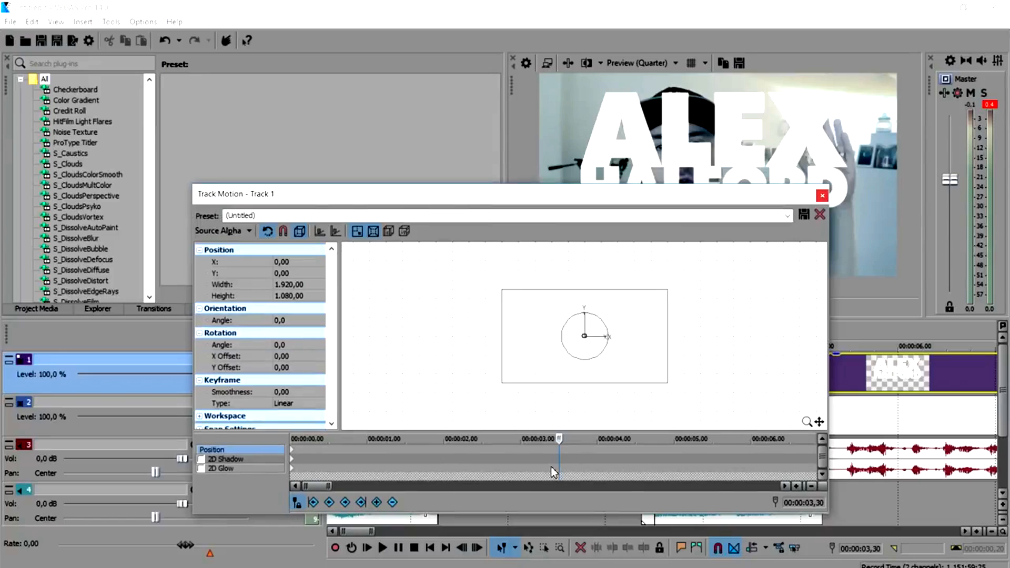
drag(559, 449, 292, 449)
drag(669, 293, 620, 313)
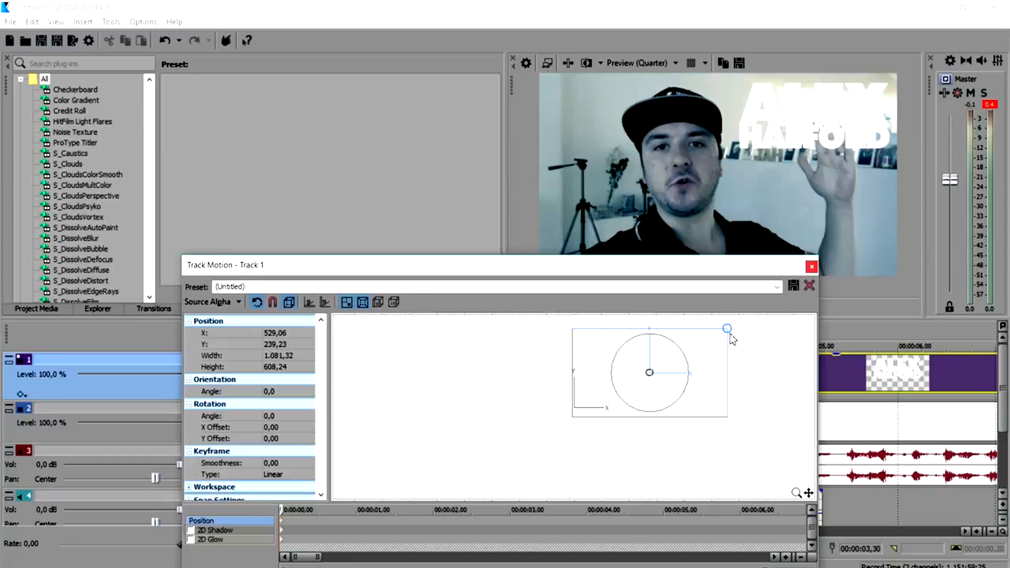
drag(715, 352, 715, 354)
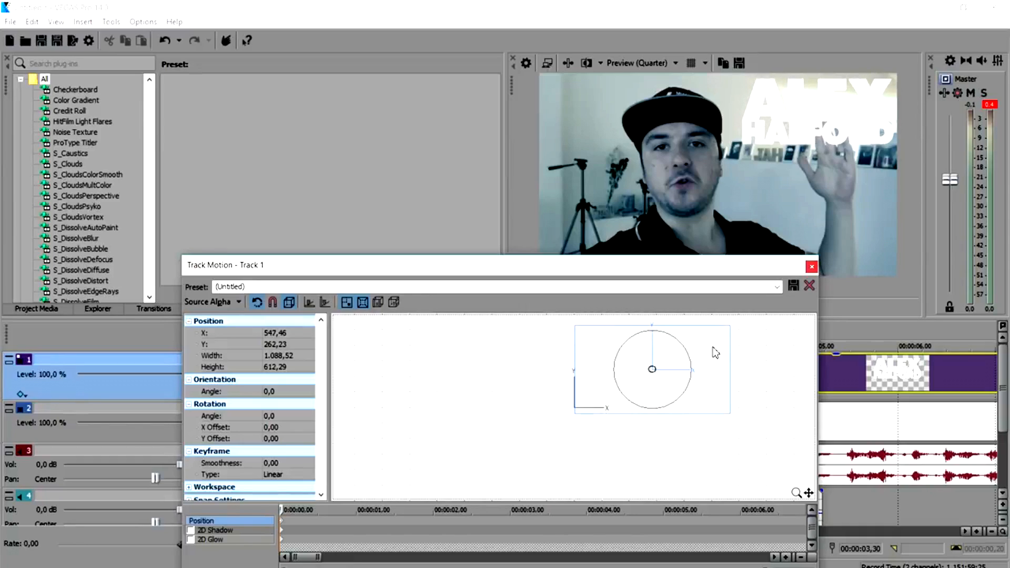
click(812, 267)
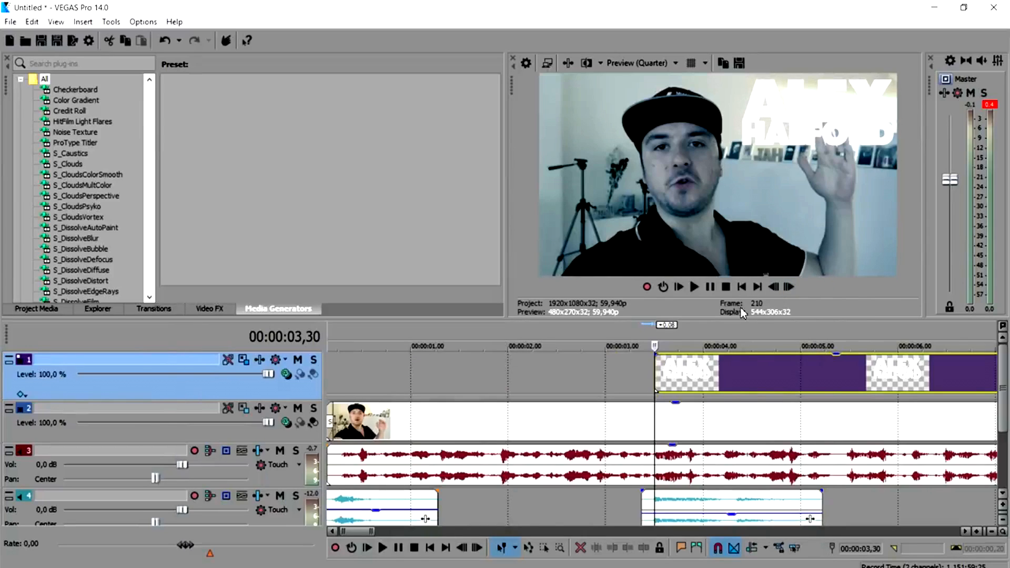
Step: Insert a new video track above the name title and add a VEGAS PRO title starting at 00:00:03,52
scroll(675, 432, down, 1)
scroll(701, 421, up, 1)
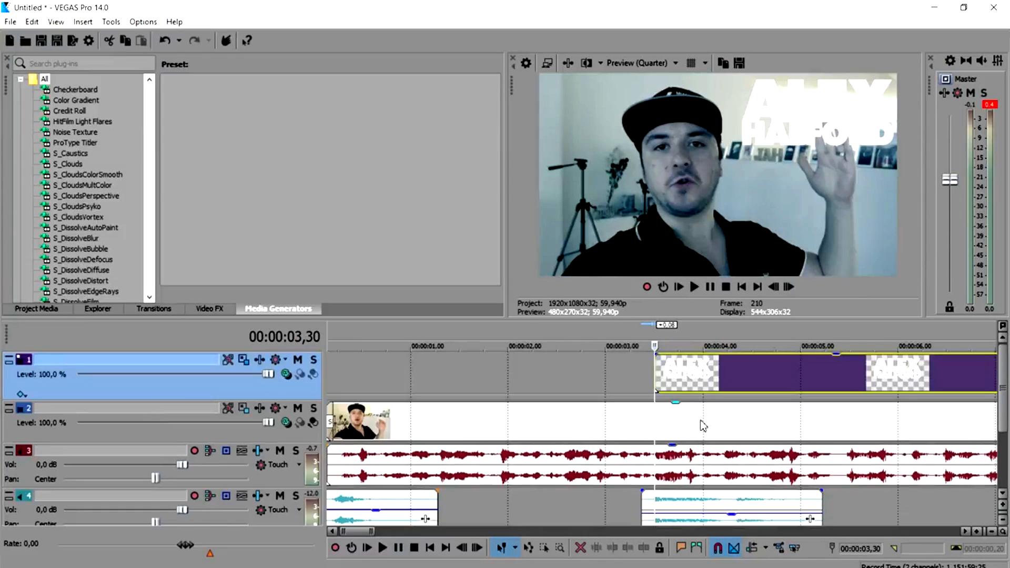
right_click(637, 366)
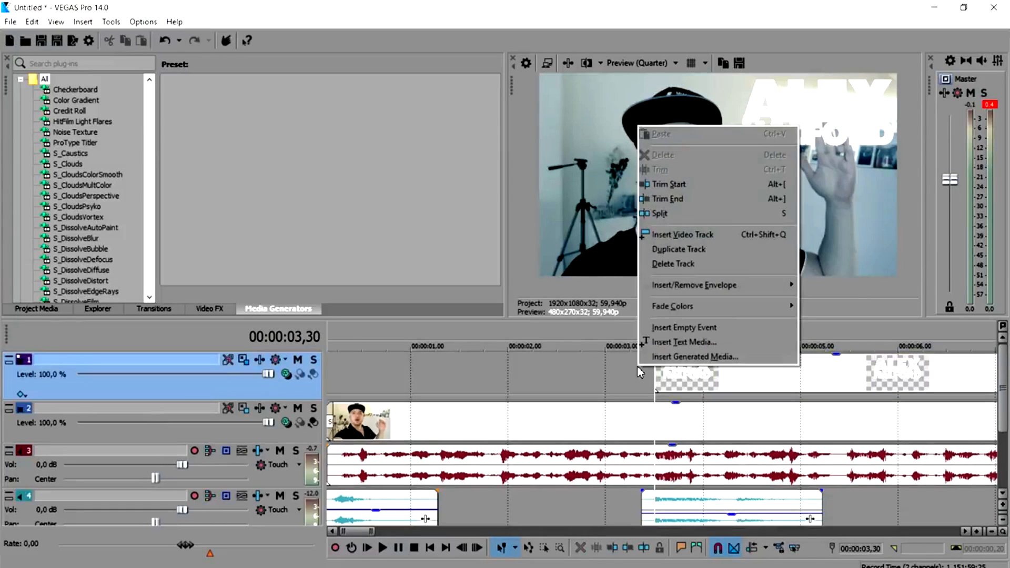
click(734, 250)
drag(656, 352, 659, 354)
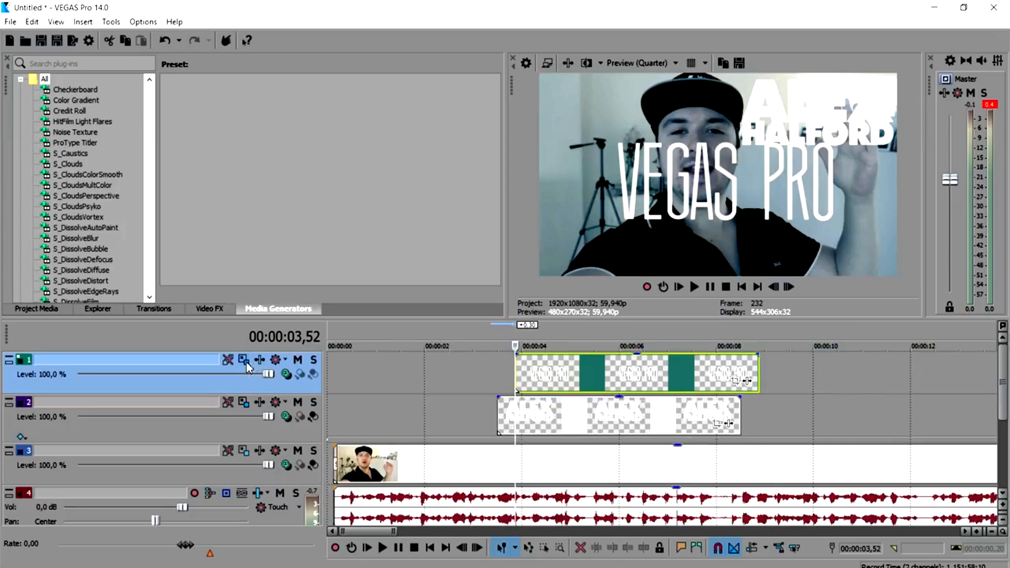
Step: Use Track Motion to scale and place the VEGAS PRO title below the name, at about X 502, Y 12, width 1,322
click(260, 360)
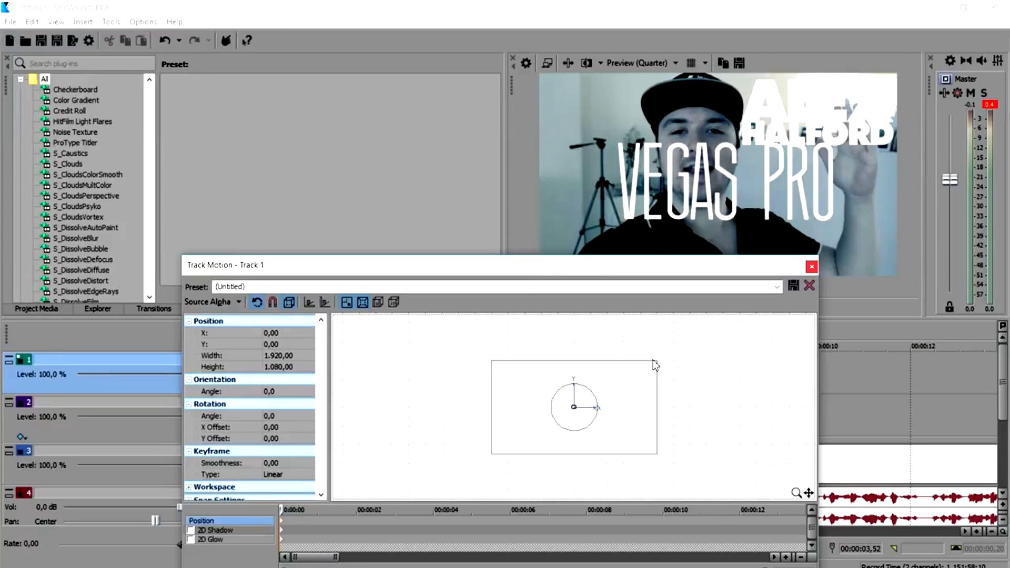
drag(655, 363, 726, 382)
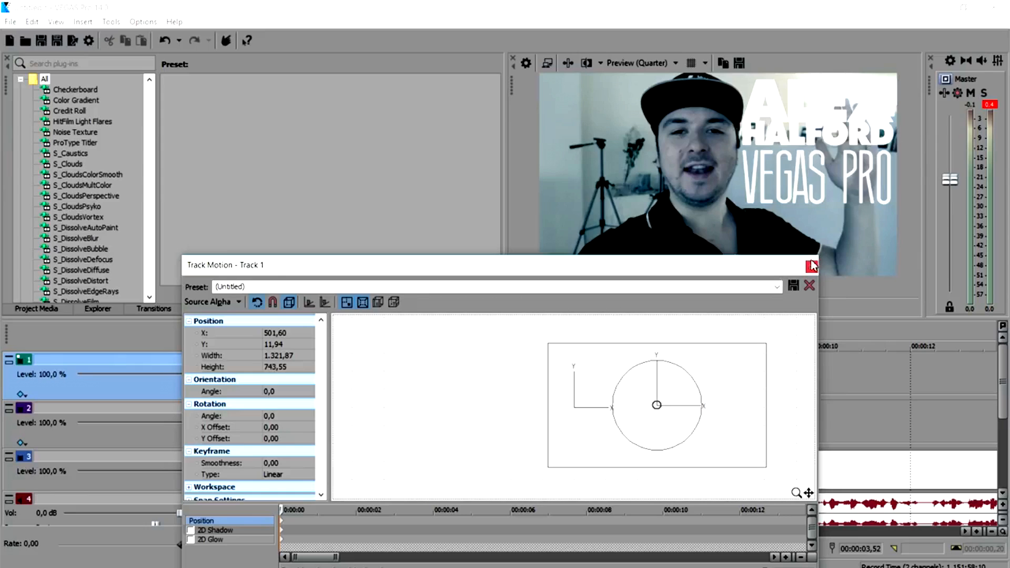
click(811, 268)
Step: Play the title section and move the VEGAS PRO title earlier, to start at about 00:00:03,36
click(500, 344)
scroll(570, 358, up, 5)
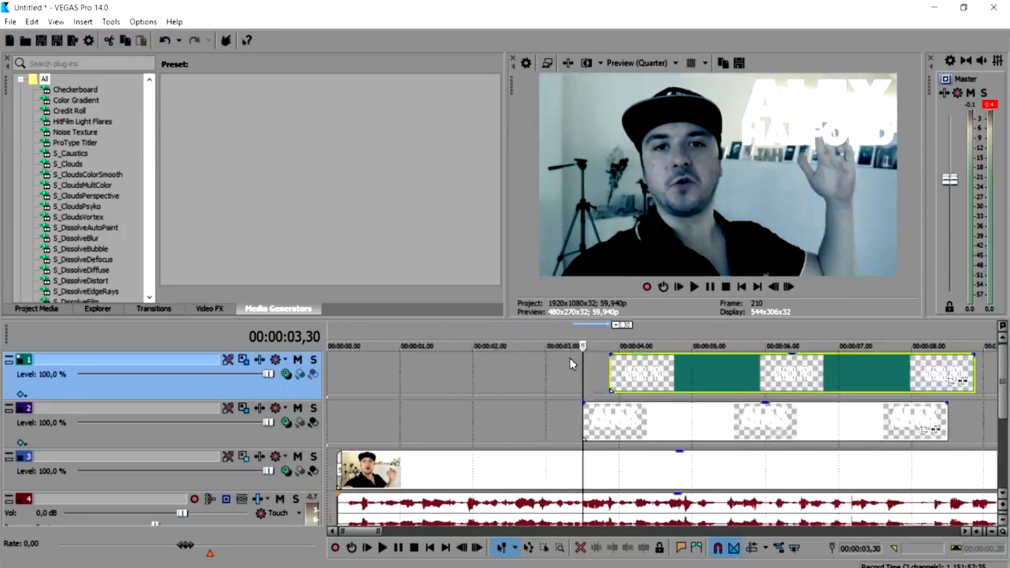
key(space)
scroll(646, 385, up, 2)
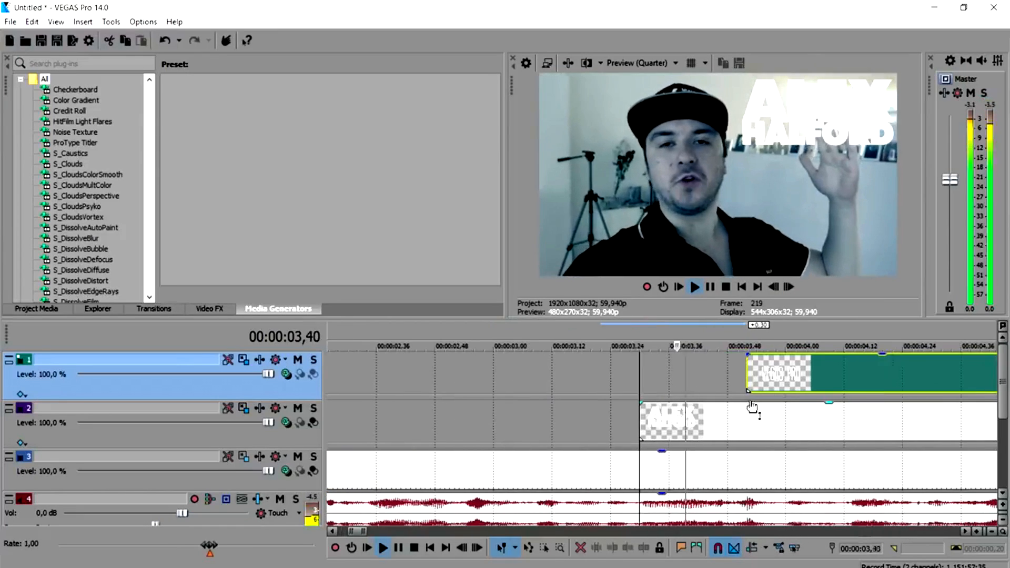
drag(806, 377, 741, 377)
key(space)
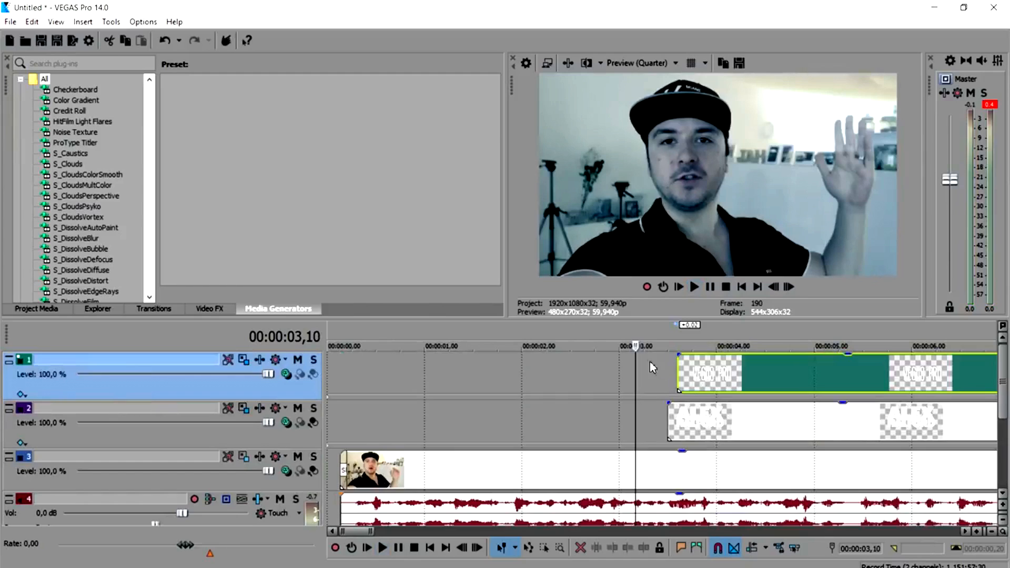
Step: Add a TUTORIAL title on a new top video track at 00:00:03,47 and use Track Motion to place it at about X 509, Y -291, width 938
right_click(661, 368)
click(723, 228)
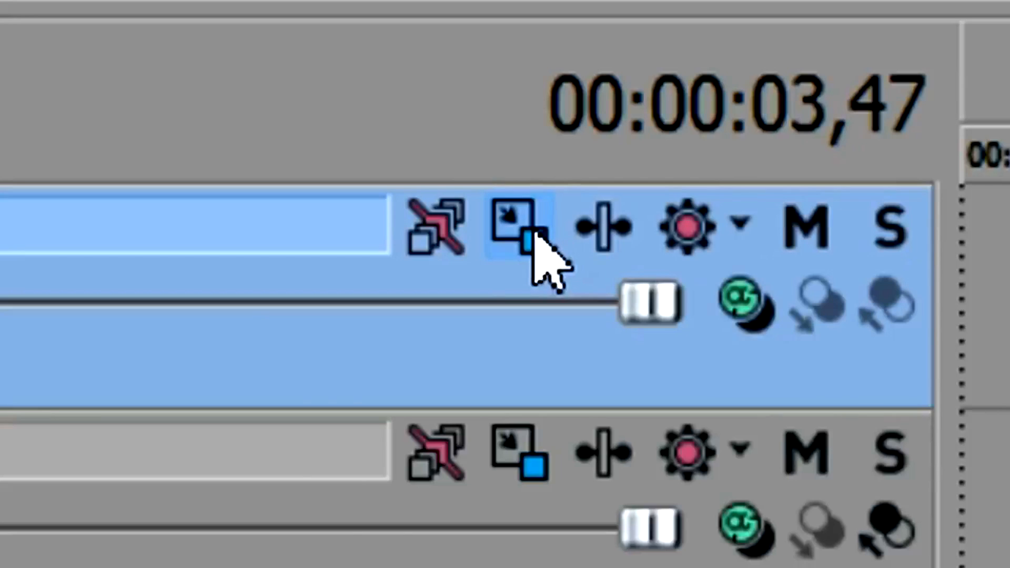
click(535, 230)
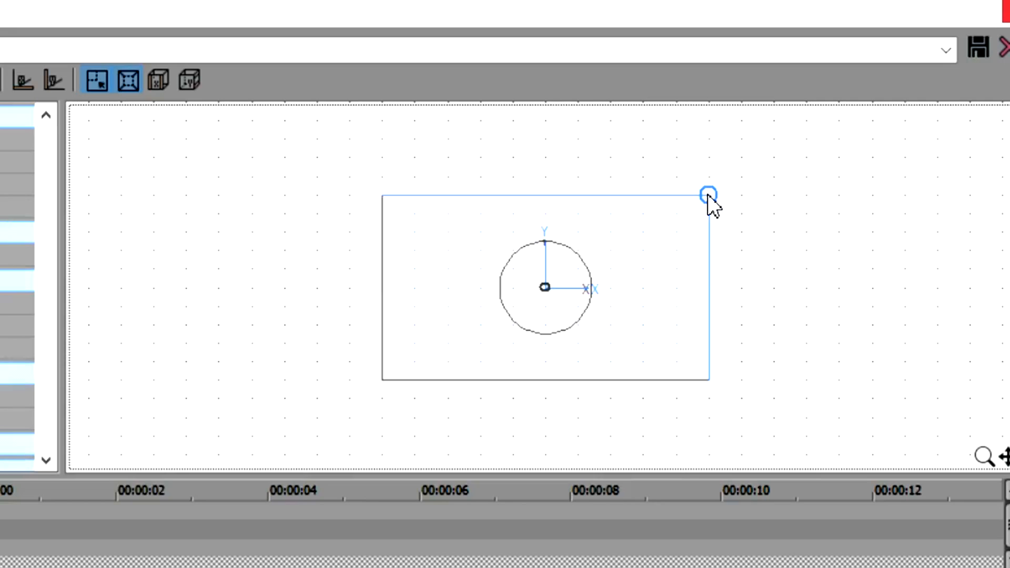
drag(710, 199, 654, 216)
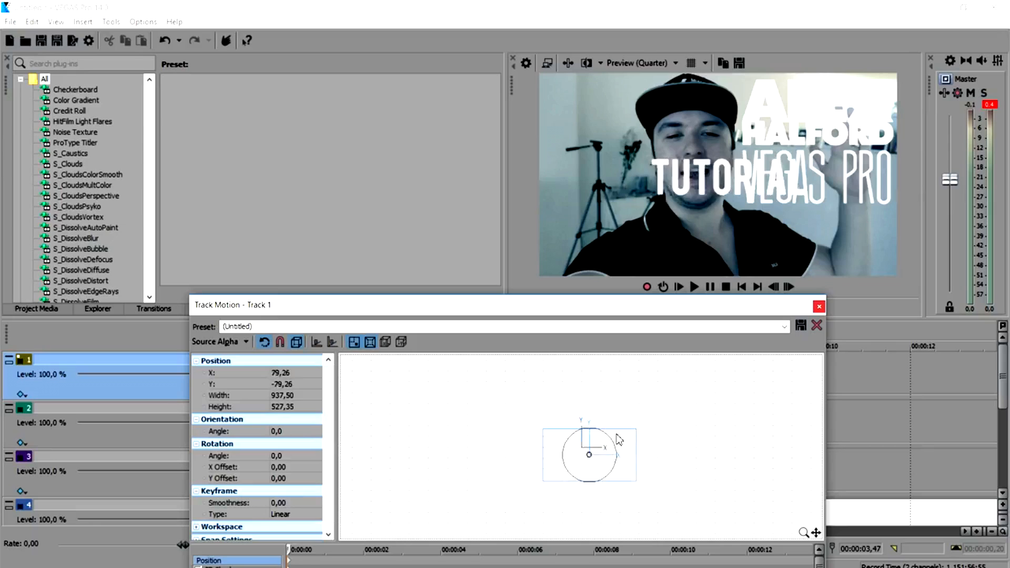
drag(618, 435, 663, 461)
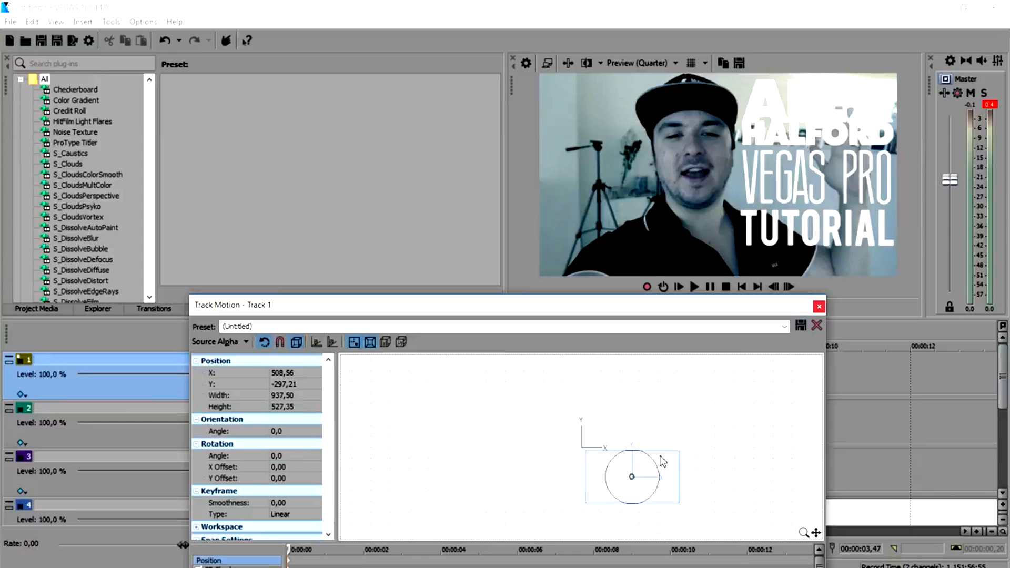
drag(663, 461, 662, 462)
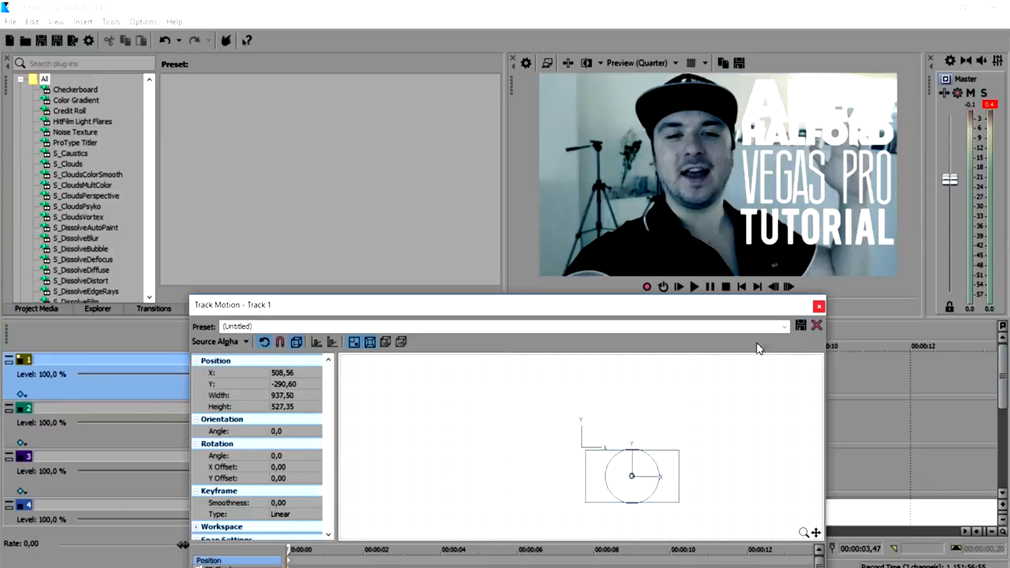
click(819, 306)
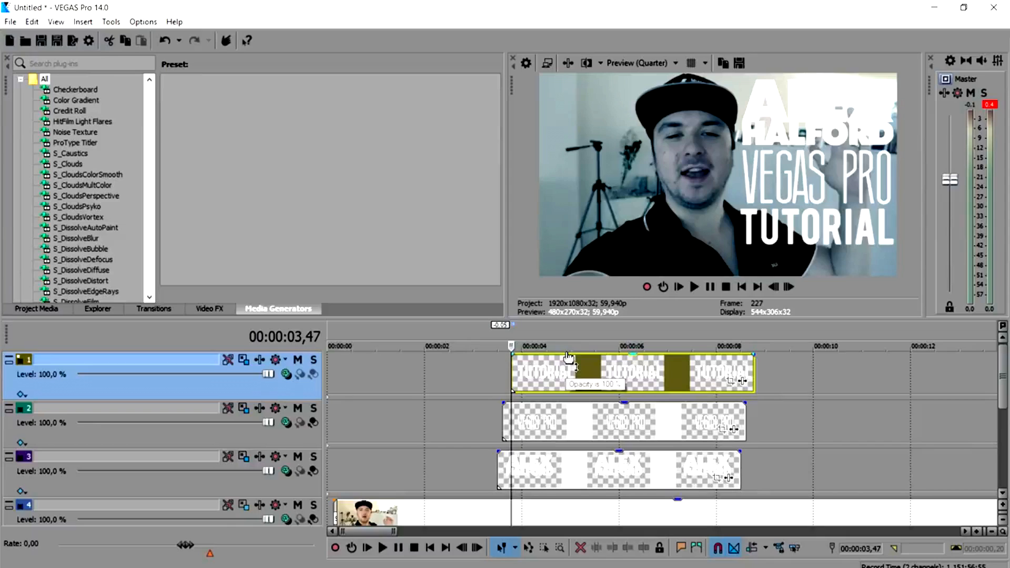
Step: Play the section from 00:00:03,16 to check the timing of the three titles against the second sound effect
click(487, 344)
scroll(661, 381, up, 3)
scroll(560, 428, down, 3)
key(space)
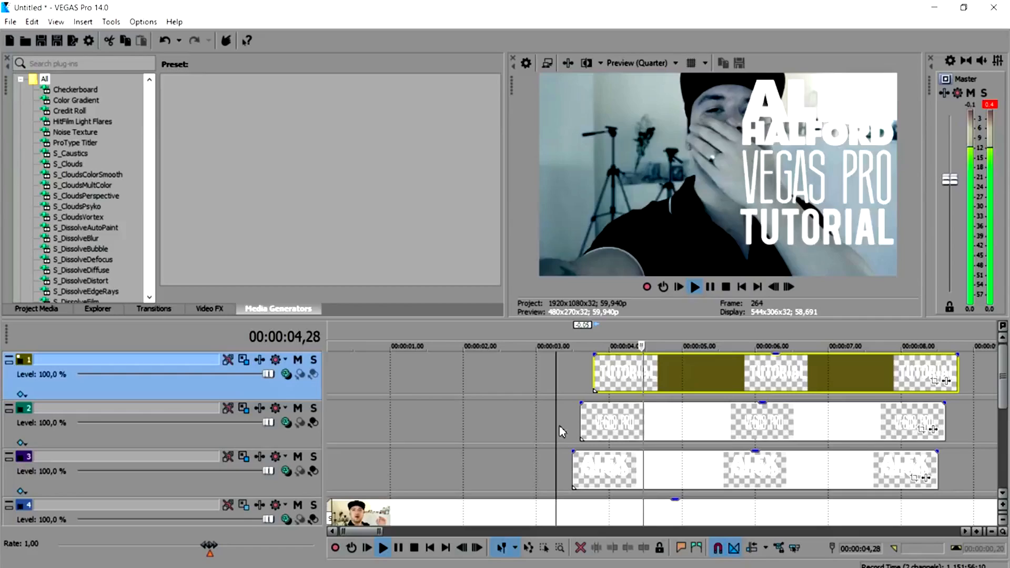
key(space)
scroll(562, 431, down, 2)
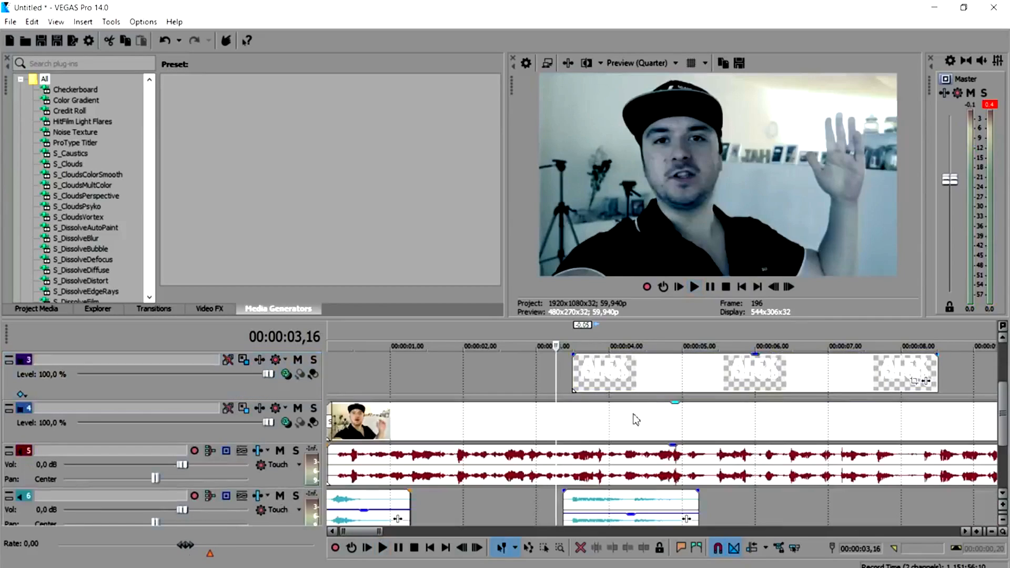
click(631, 506)
key(space)
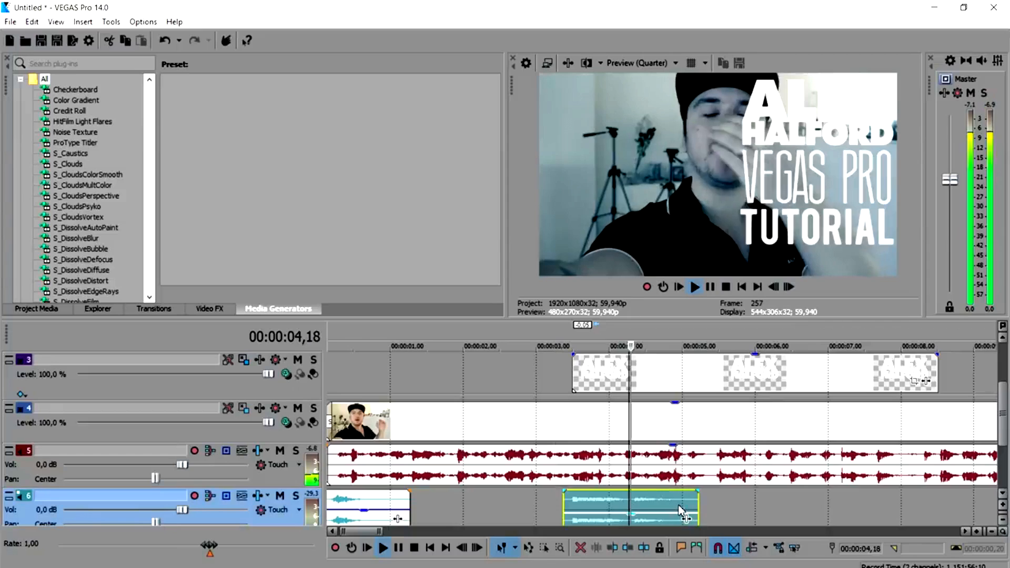
key(space)
scroll(577, 400, up, 3)
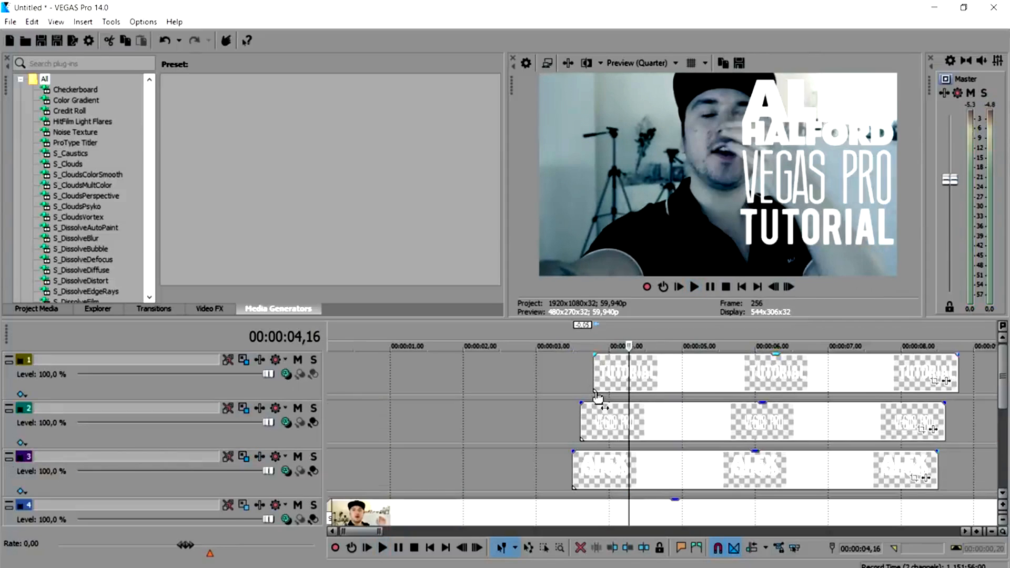
Step: Add a #223 title on a new top video track at 00:00:04,20, just before the sound effect's second hit
right_click(577, 366)
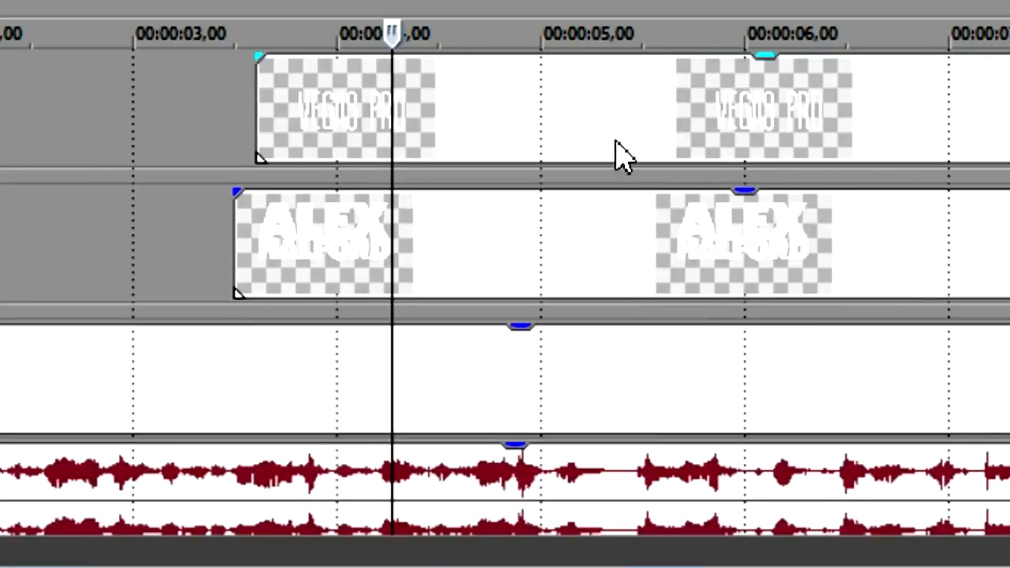
scroll(616, 153, down, 5)
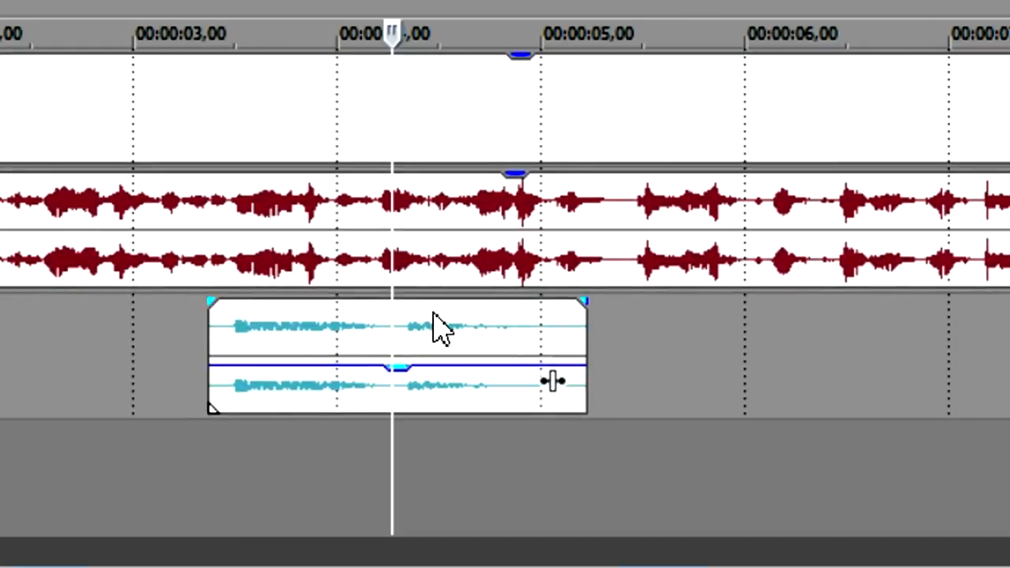
click(398, 335)
scroll(398, 336, up, 10)
click(571, 343)
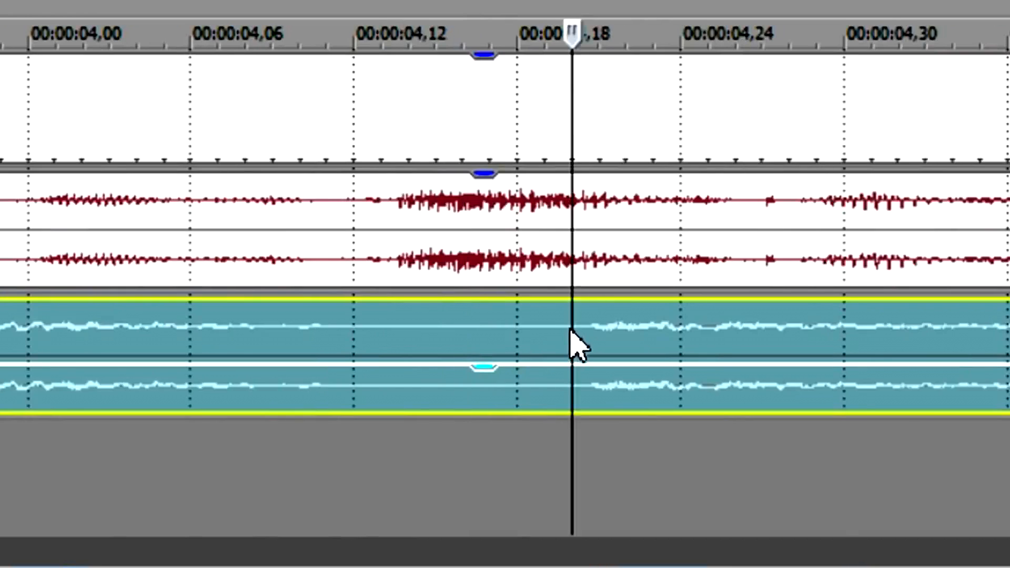
scroll(574, 141, up, 5)
drag(573, 141, 717, 94)
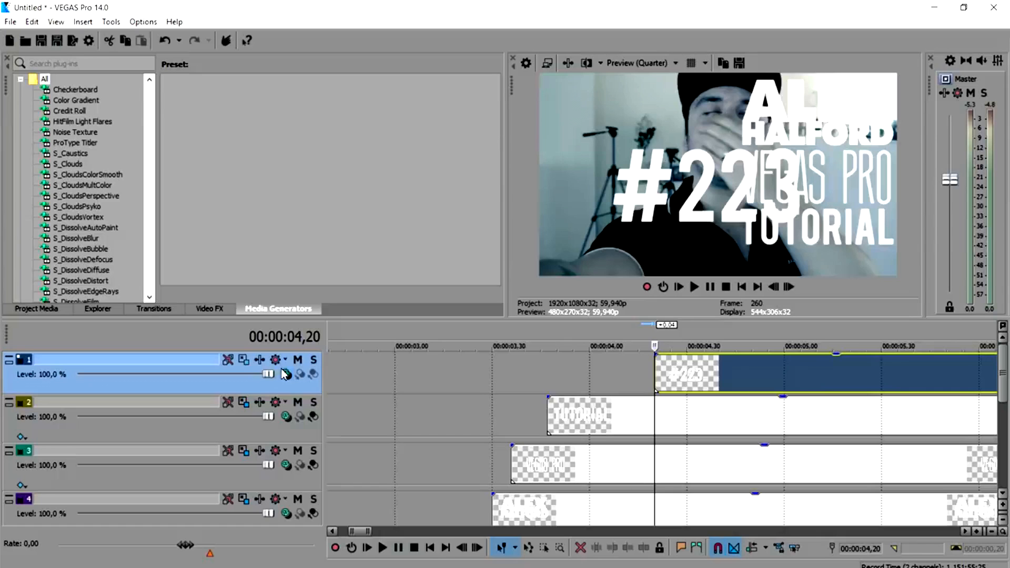
Step: Use Track Motion to shrink the #223 title into the frame's lower left, at about X -723, Y -402, width 713
click(260, 360)
drag(665, 402, 502, 494)
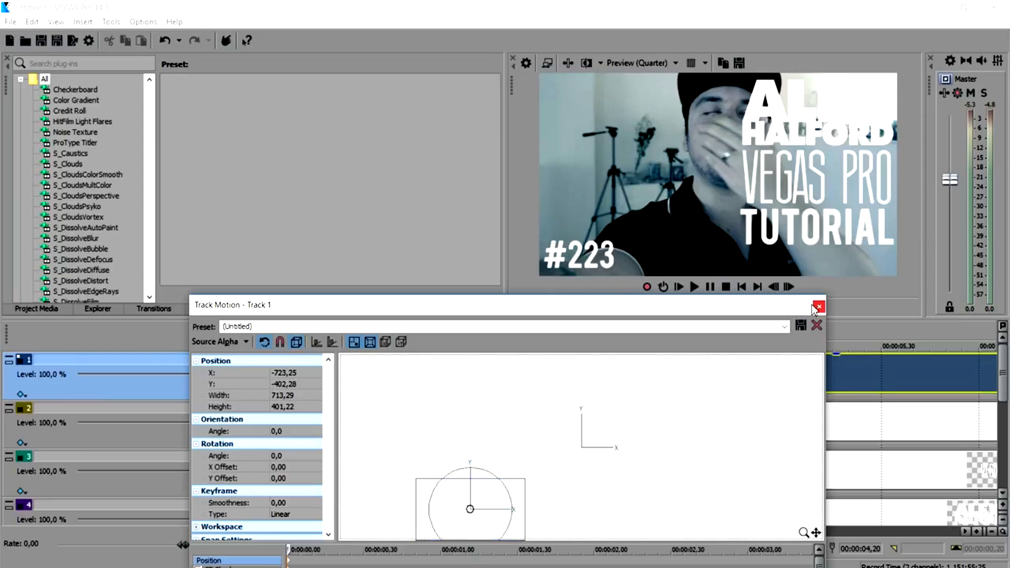
click(819, 307)
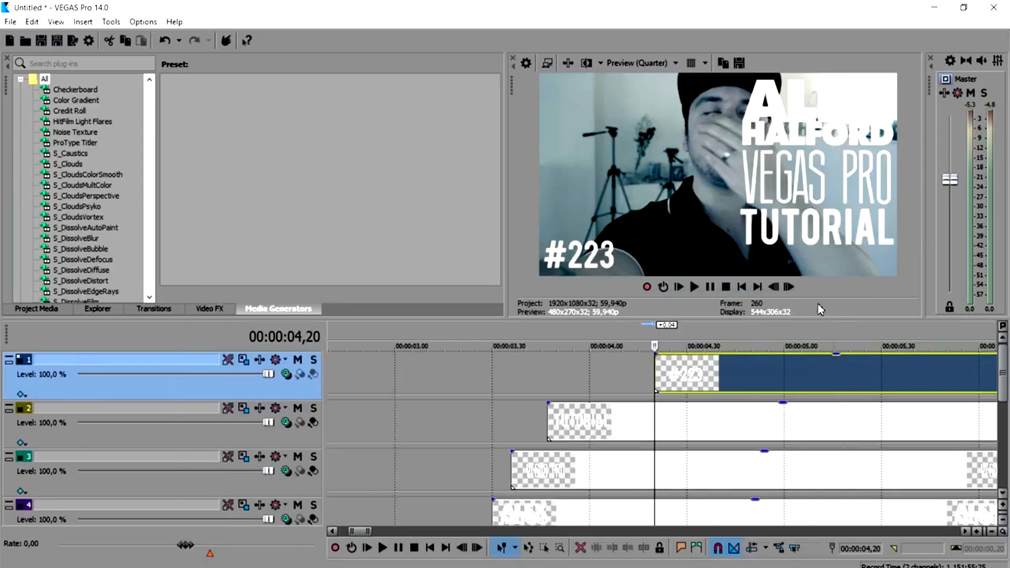
key(Down)
key(Down)
key(Down)
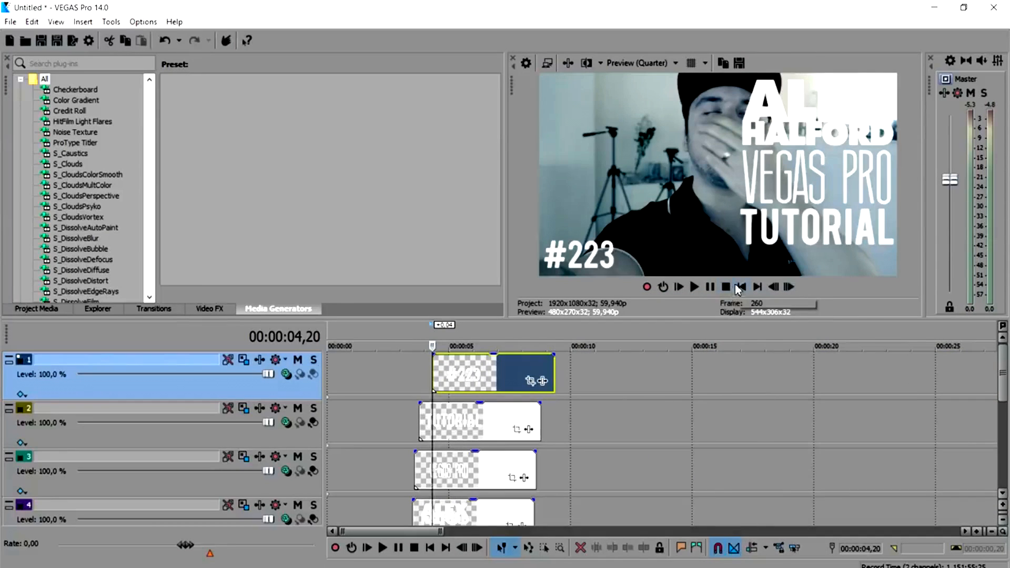
Step: Play the intro from the start and look for the pause in the speech around 00:00:07,35 to end the titles on
click(726, 287)
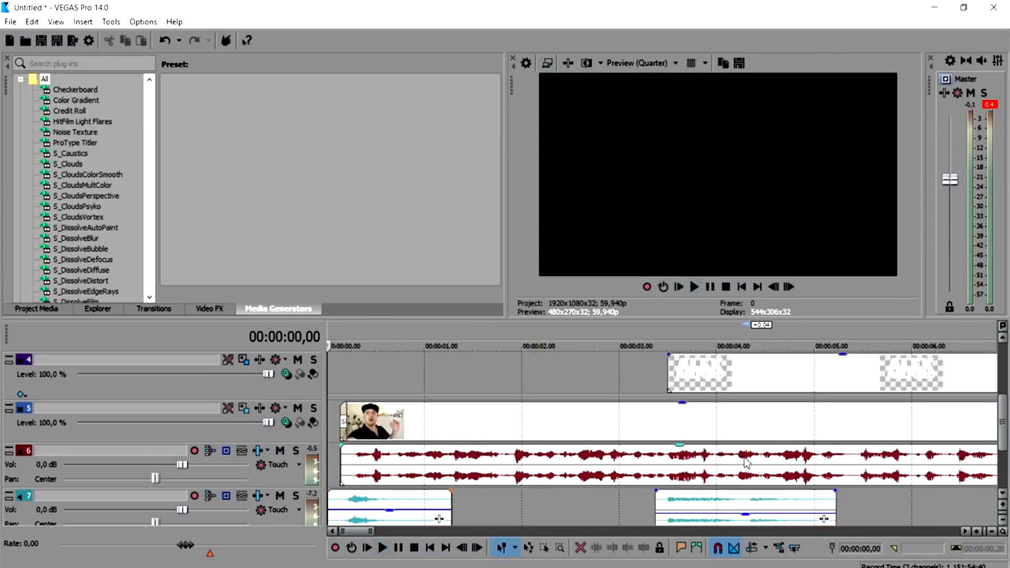
scroll(747, 464, down, 3)
click(697, 424)
scroll(700, 432, up, 3)
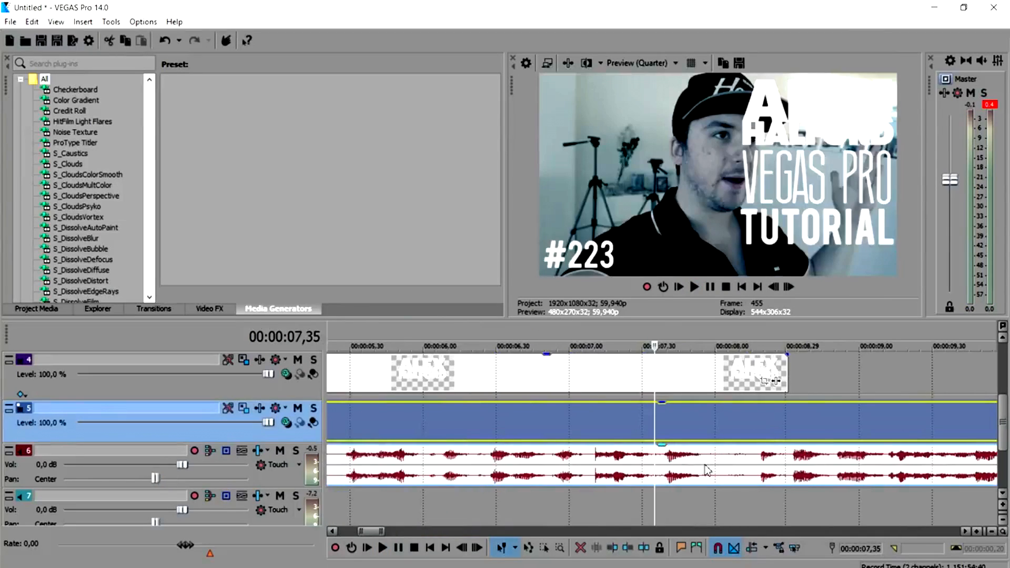
click(598, 418)
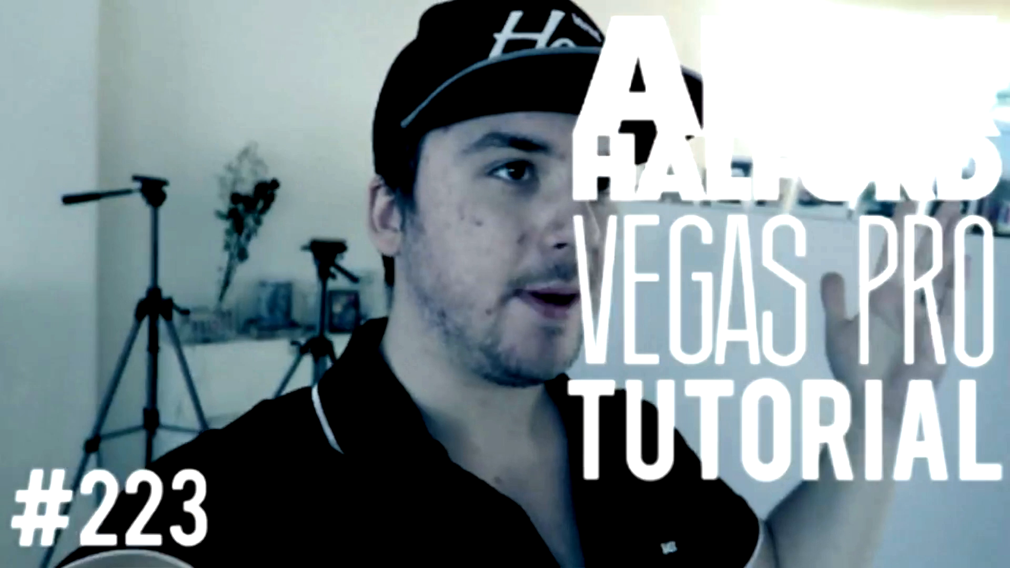
Step: Split the four title events at 00:00:08,02
click(719, 455)
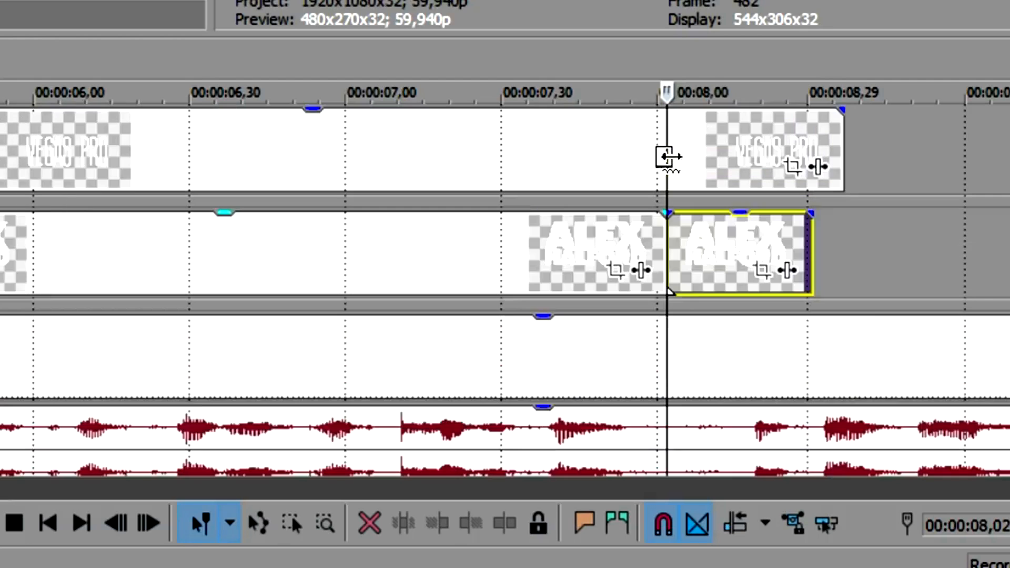
click(668, 157)
key(s)
scroll(667, 152, up, 1)
click(667, 152)
key(s)
Step: Delete the leftover parts of the four title events after the split at 00:00:08,02
drag(727, 151, 816, 151)
key(space)
click(790, 416)
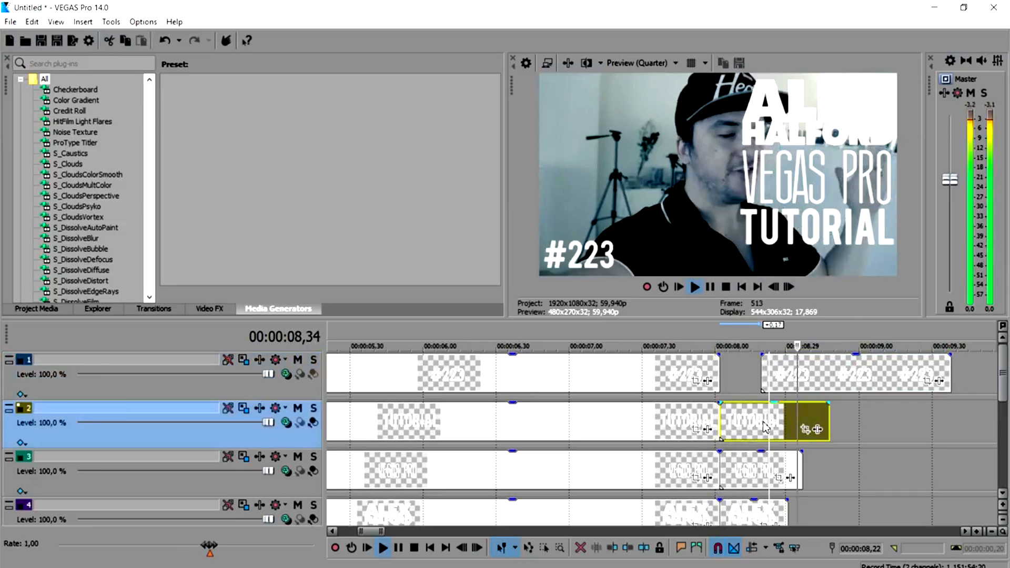
key(space)
click(794, 377)
key(Delete)
click(756, 416)
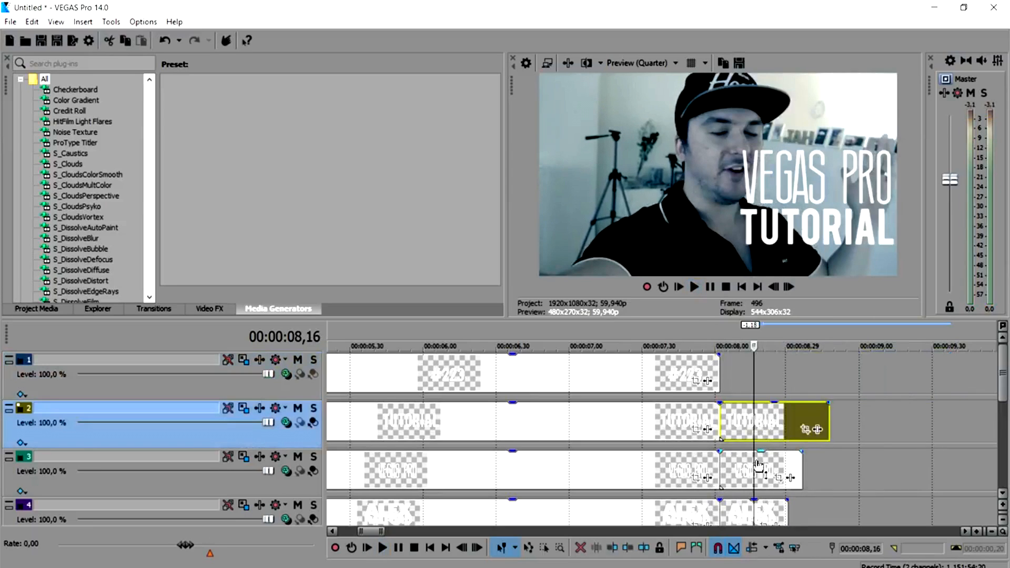
key(Delete)
click(758, 471)
key(Delete)
click(768, 513)
key(Delete)
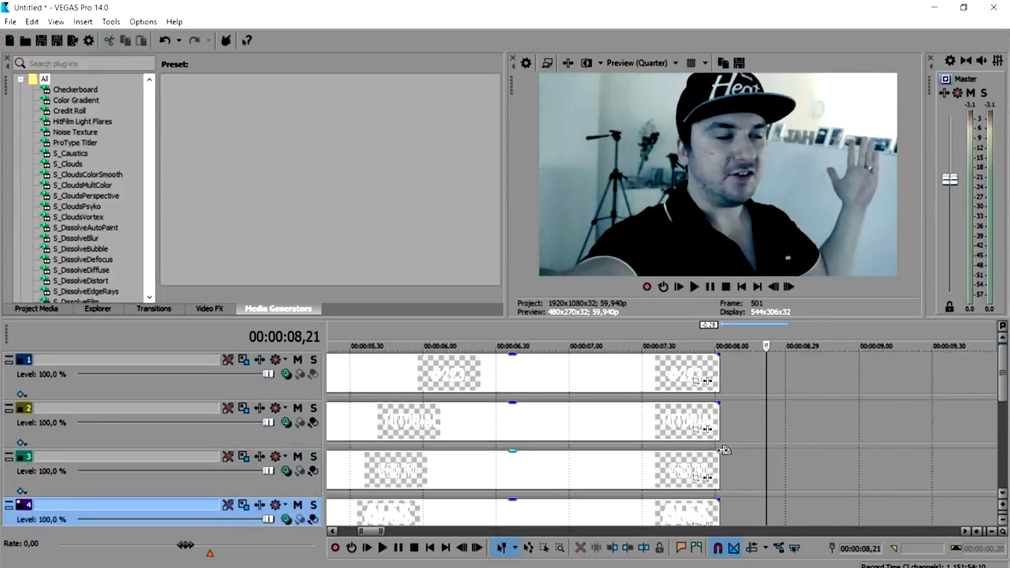
Step: Add fade-outs to the ends of all four title events, each starting at about 00:00:07,50
click(659, 369)
scroll(659, 369, up, 3)
click(746, 371)
drag(822, 355, 753, 377)
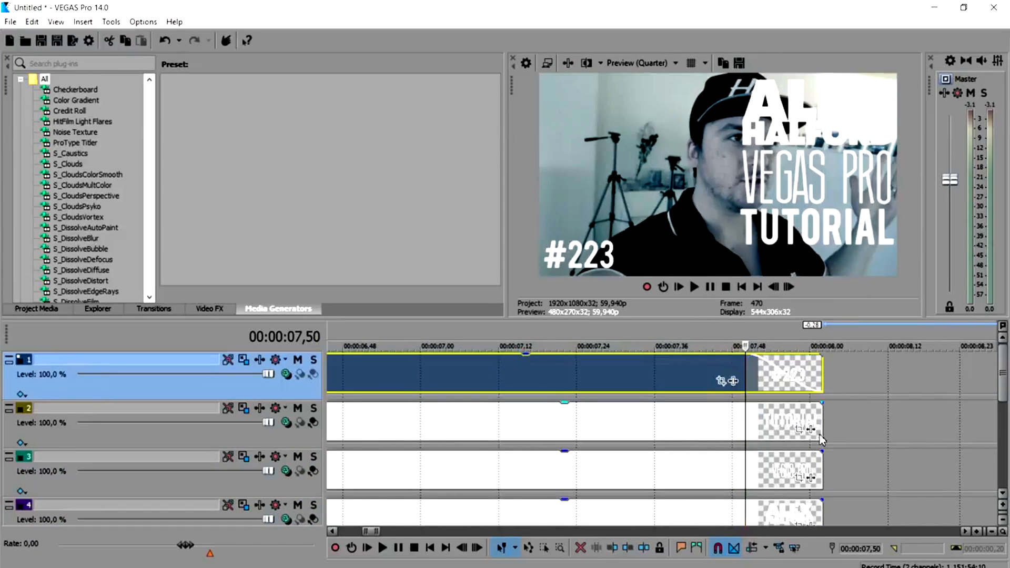
click(820, 408)
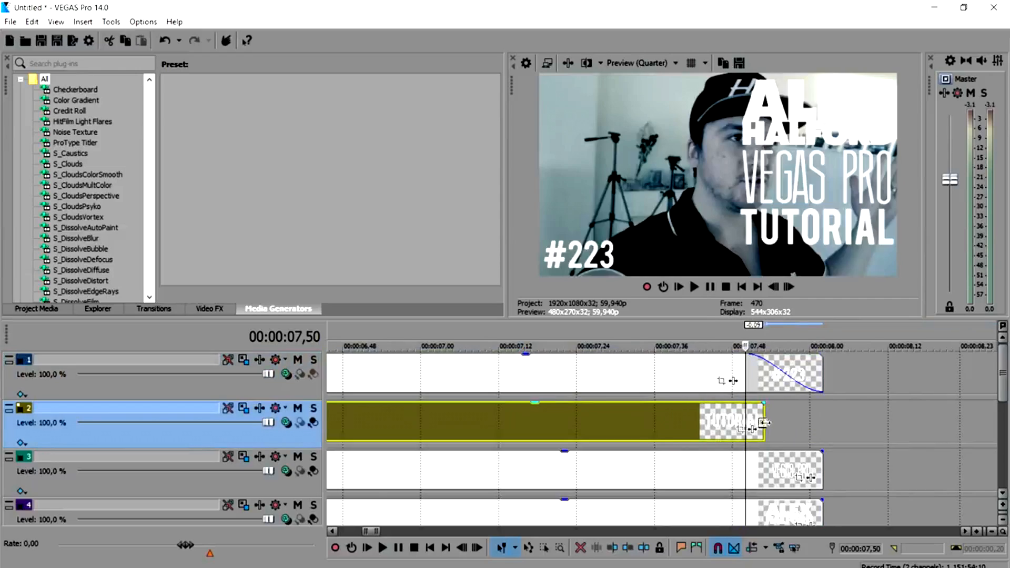
drag(823, 404, 752, 415)
scroll(806, 431, down, 1)
drag(822, 404, 753, 419)
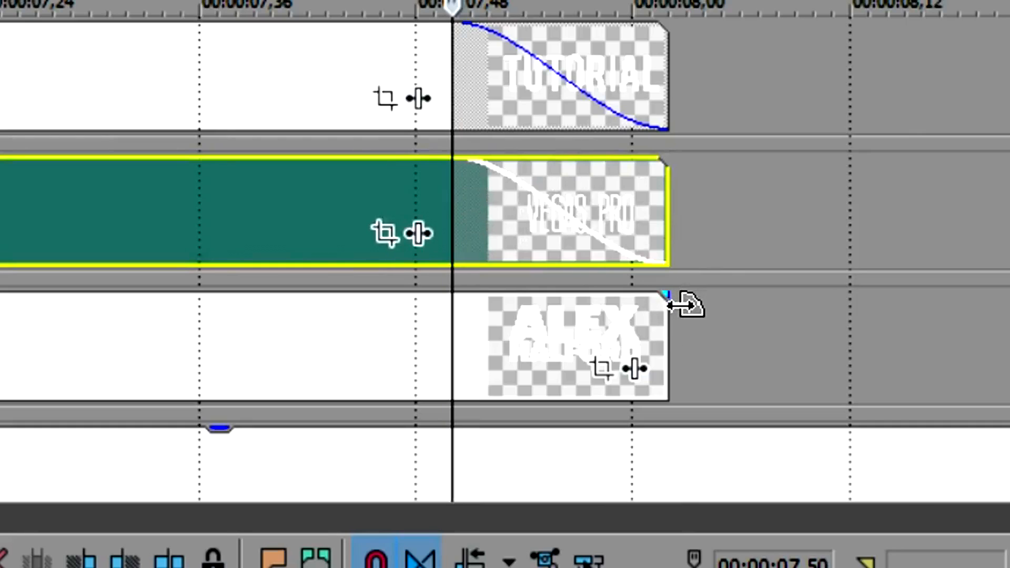
drag(684, 304, 471, 350)
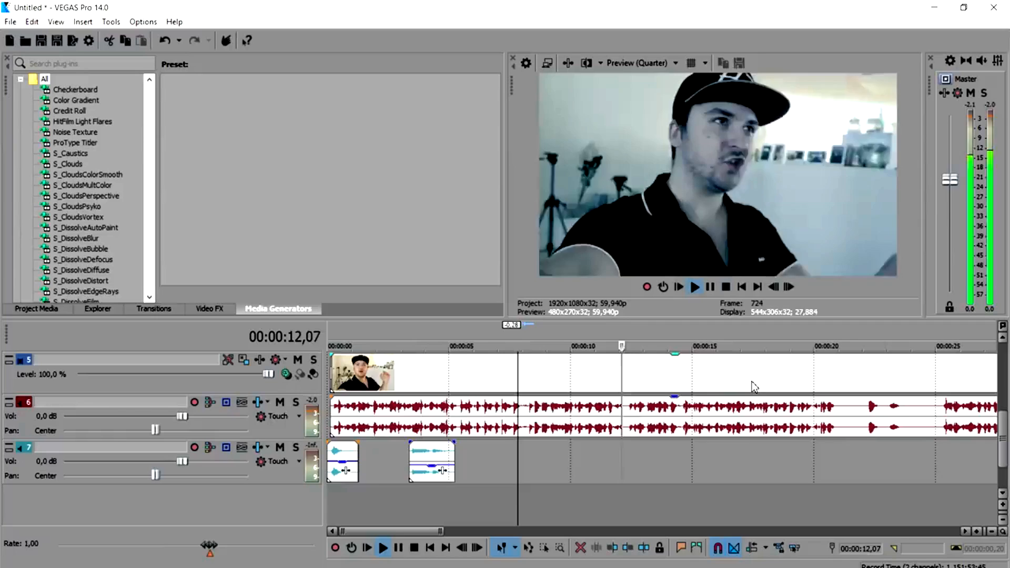
Step: Check the playback after the title fade-outs and insert a new video track above the #223 title track
scroll(706, 374, up, 2)
scroll(574, 351, down, 1)
click(545, 343)
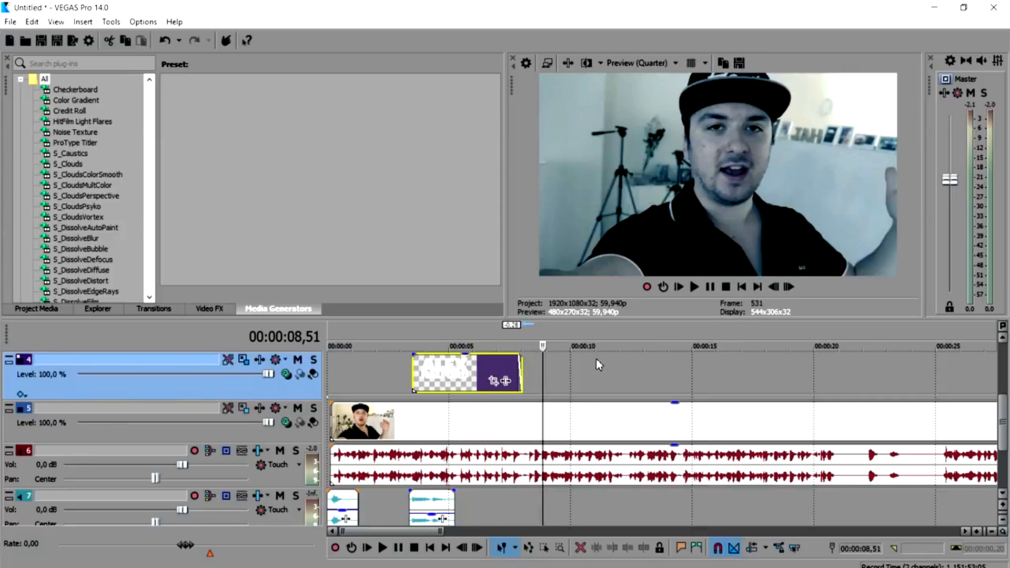
scroll(579, 362, up, 3)
right_click(570, 363)
click(644, 230)
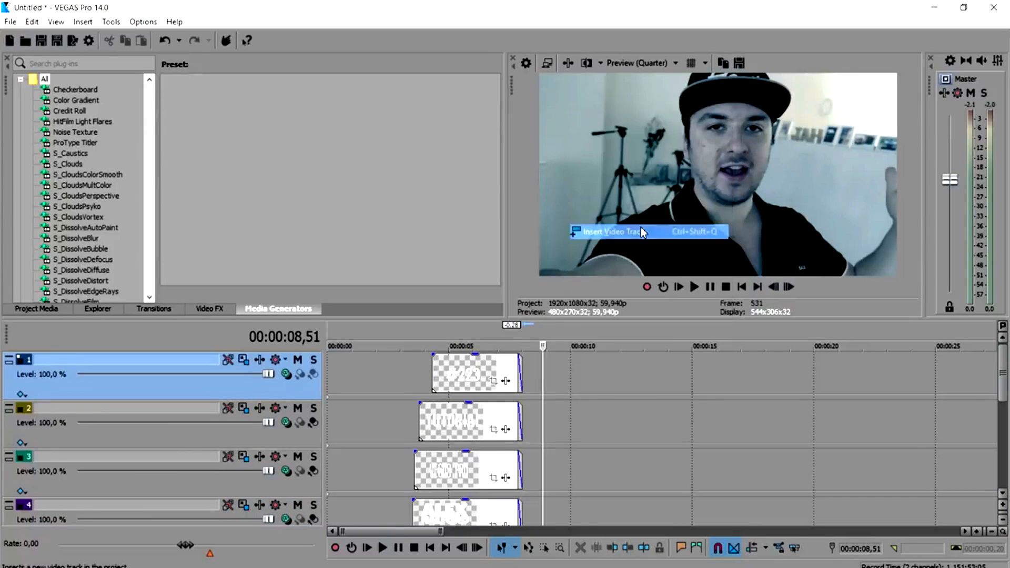
Step: Place the TAG image on the new top track at 00:00:08,53 and use Track Motion to position it at about X -198, Y -603, width 1747
click(538, 362)
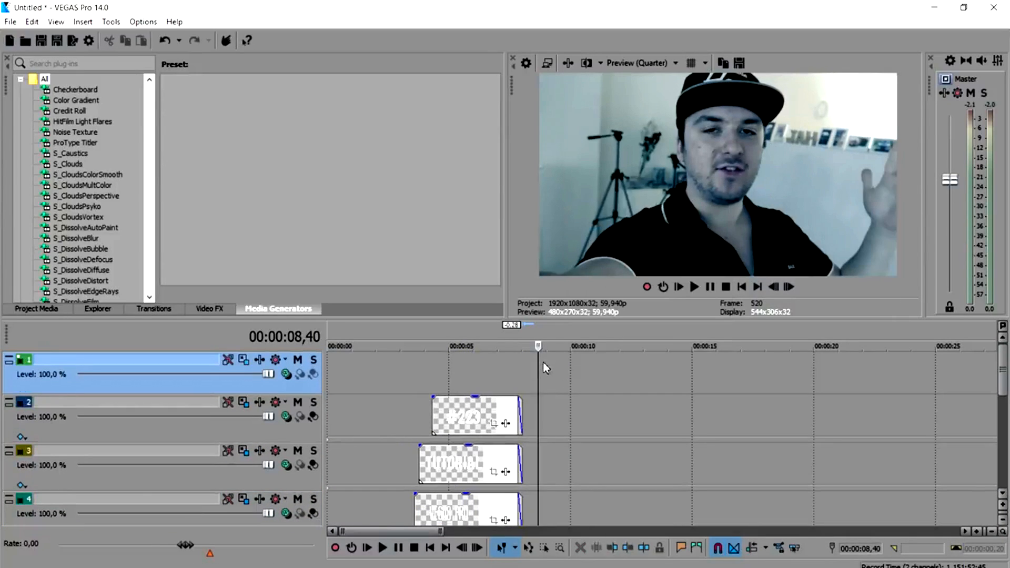
click(543, 362)
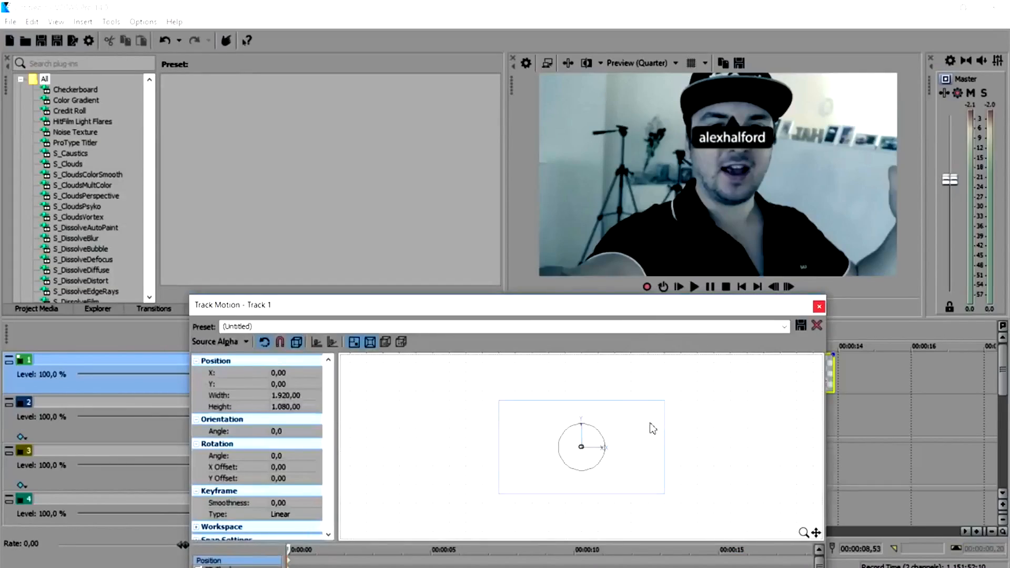
drag(652, 425, 620, 475)
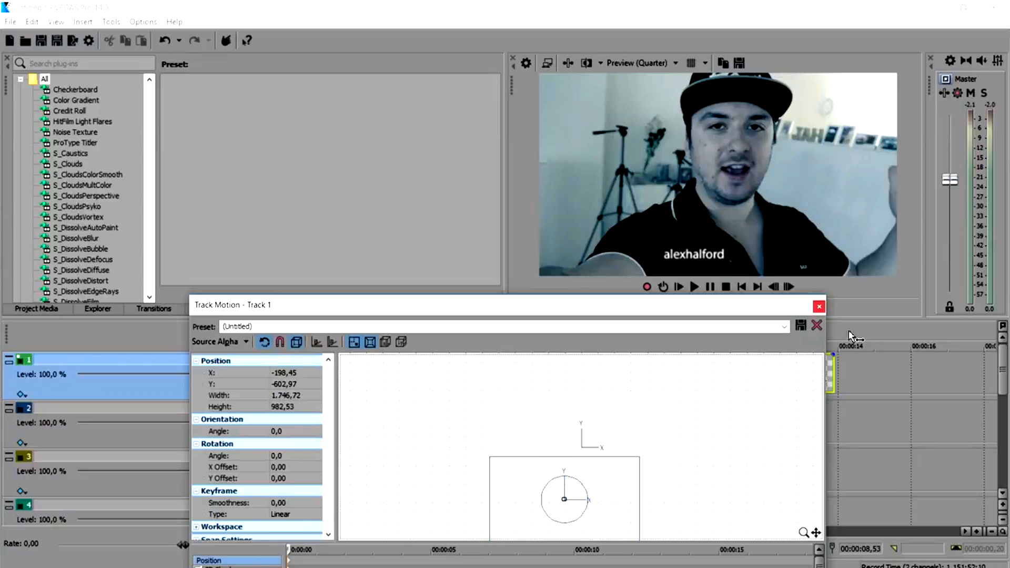
click(822, 311)
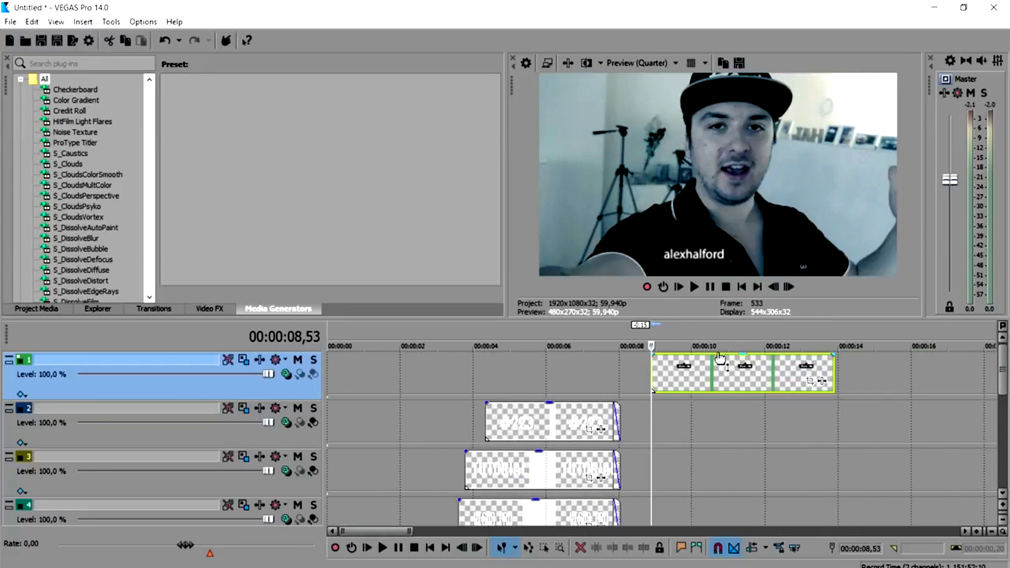
Step: In the TAG event's Pan/Crop, enlarge the starting frame to about 8192 by 5016 with its Y center at about 970, shrinking the tag
click(814, 385)
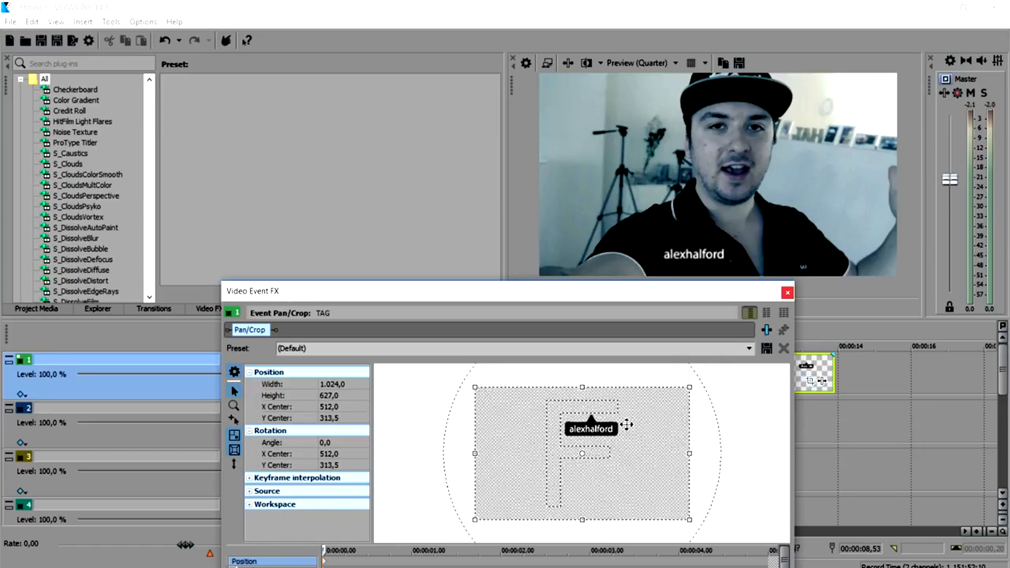
scroll(626, 425, down, 1)
scroll(632, 429, down, 4)
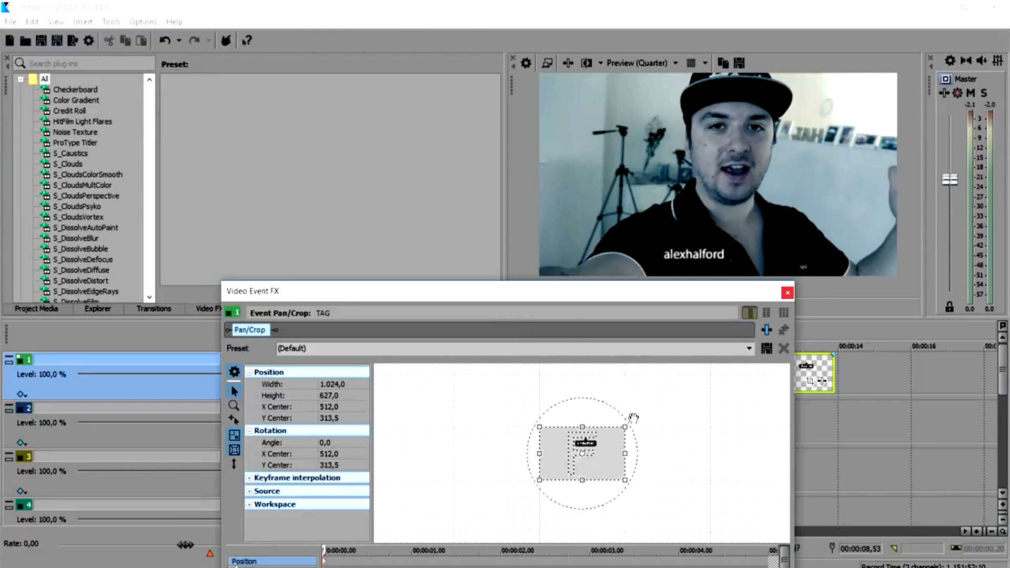
scroll(611, 436, up, 6)
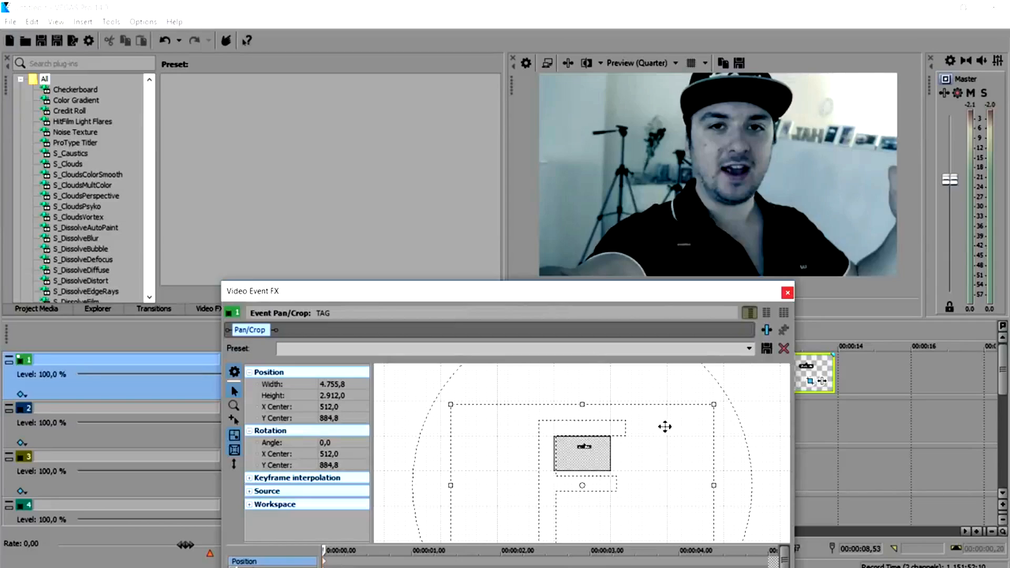
scroll(692, 317, down, 3)
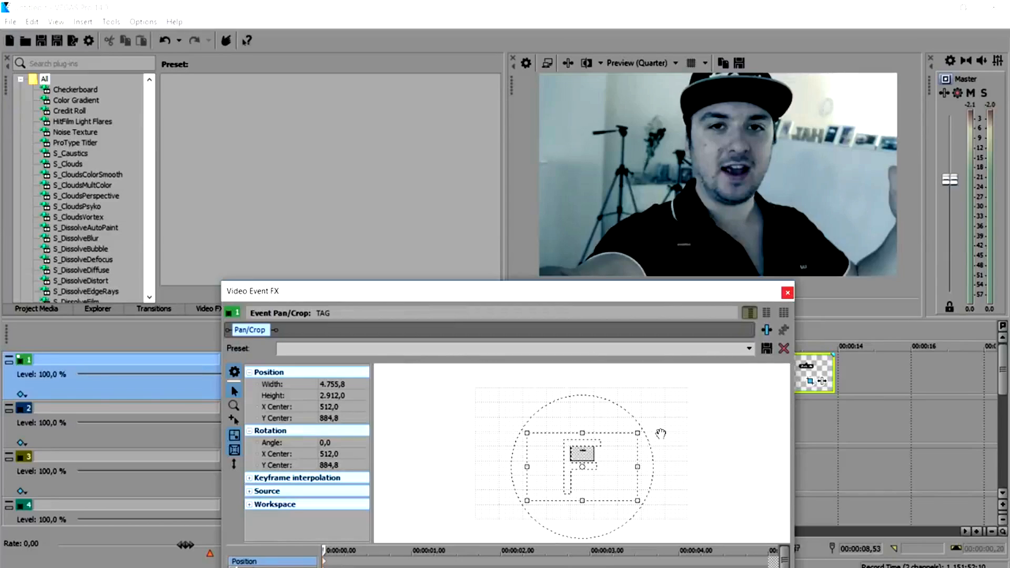
drag(646, 435, 733, 406)
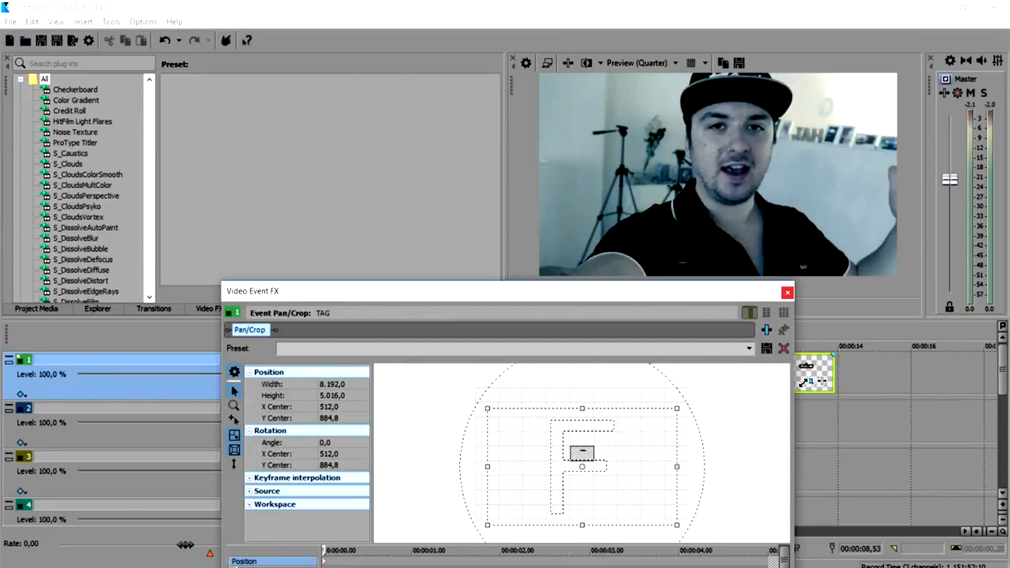
drag(609, 457, 609, 459)
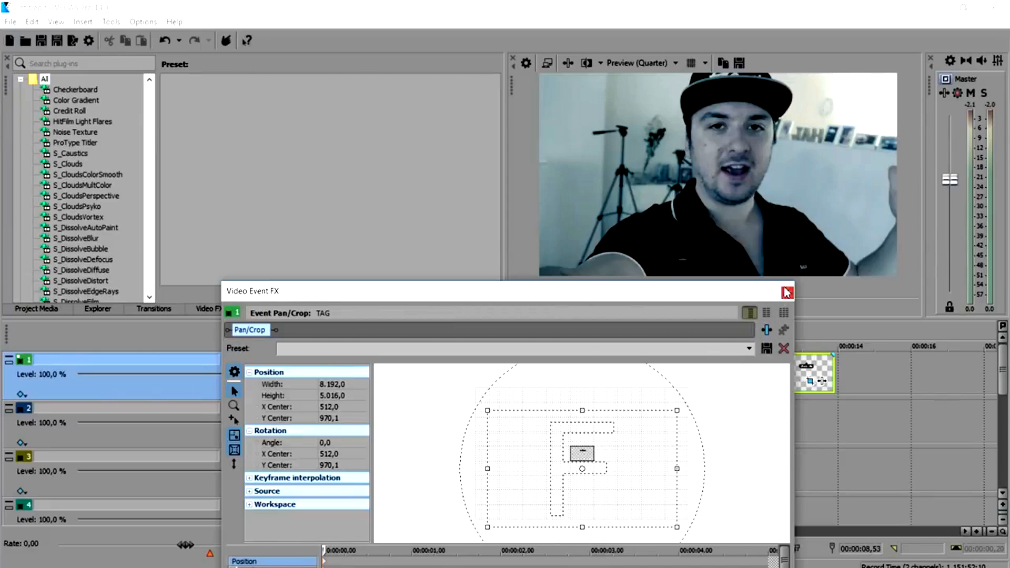
Step: Add a Pan/Crop keyframe at 00:00:00,10 that restores the TAG event's default 1024 by 627 framing
drag(588, 285, 581, 198)
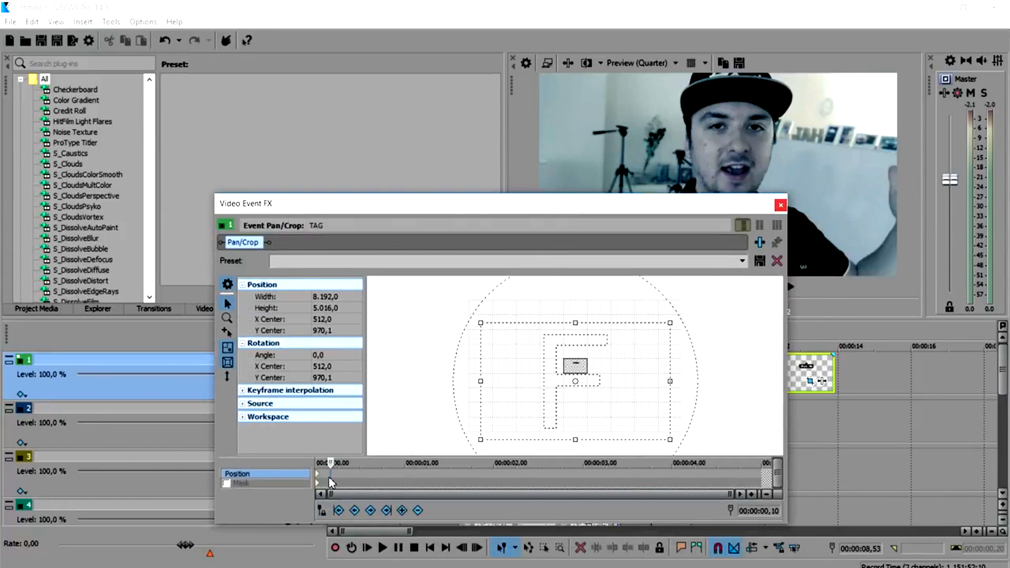
drag(457, 216, 576, 309)
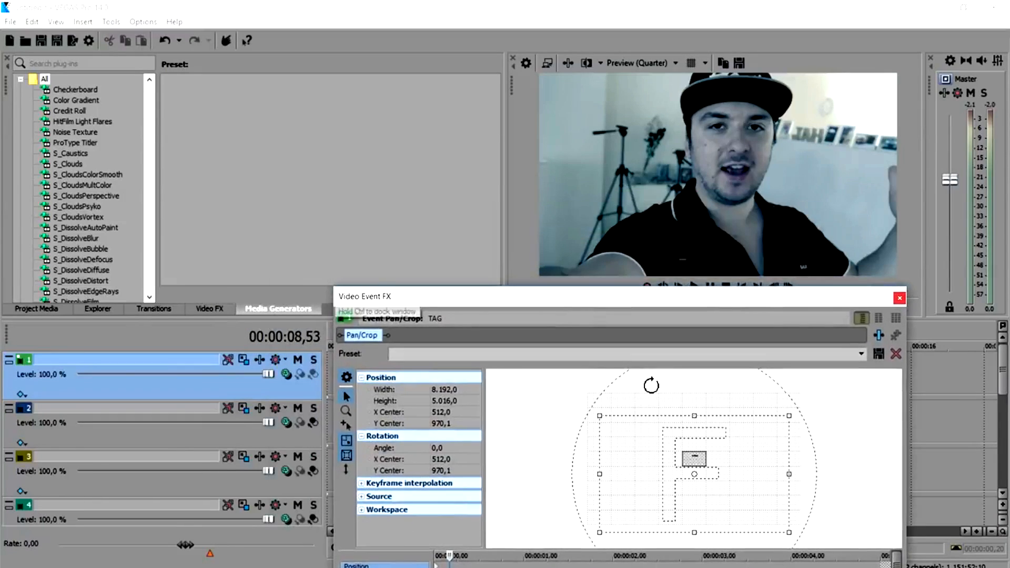
right_click(678, 439)
click(687, 445)
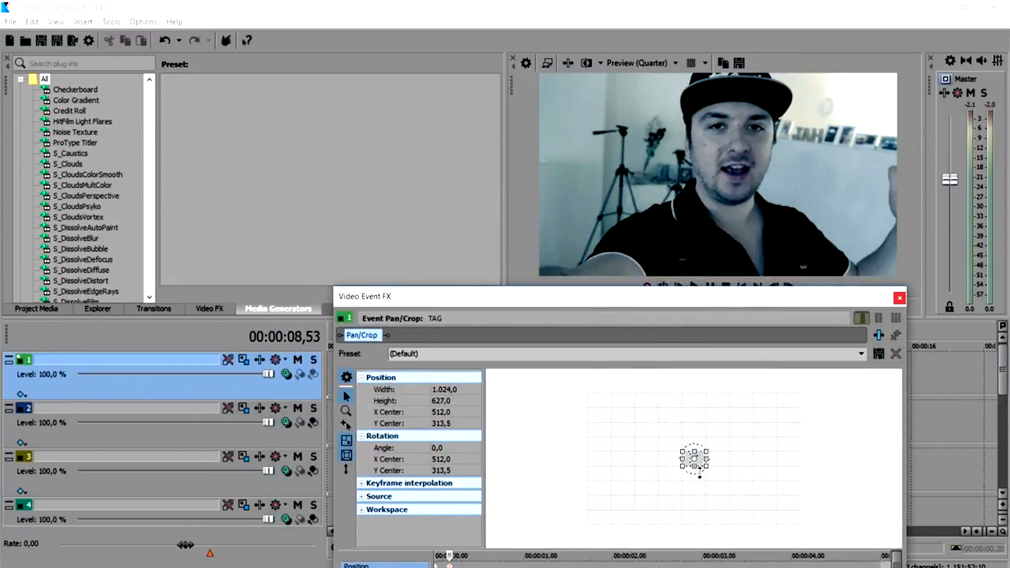
scroll(700, 475, up, 4)
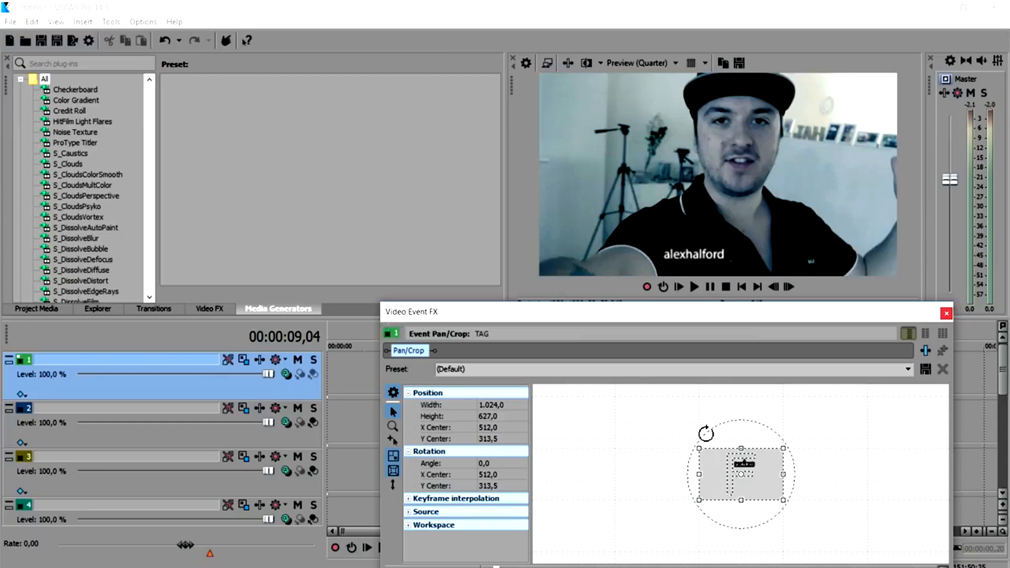
Step: Step frame by frame through the TAG event's zoom-in from 00:00:08,53 to 00:00:09,08, keeping the Pan/Crop window clear of the preview
drag(682, 324, 676, 395)
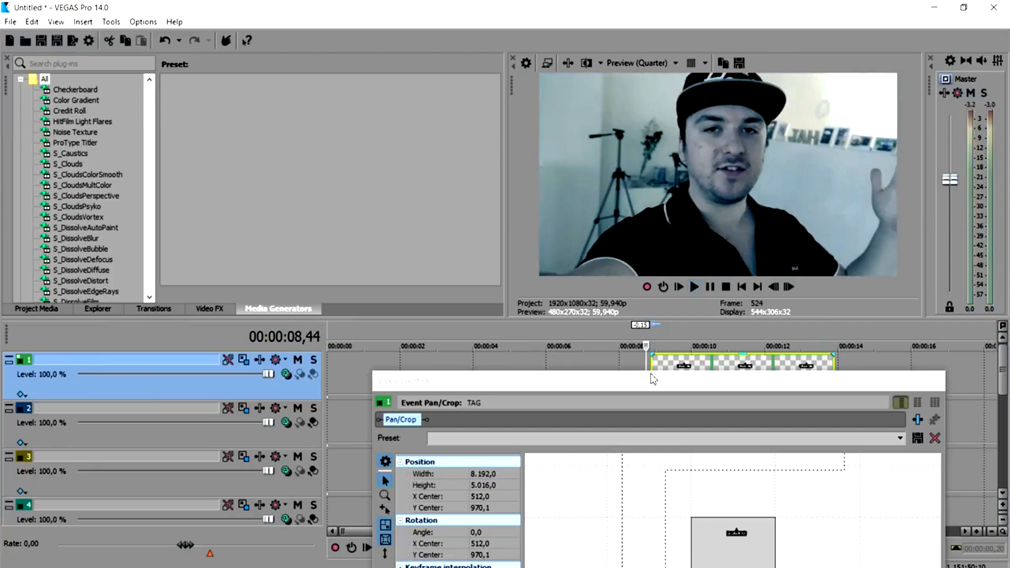
drag(649, 392, 292, 148)
scroll(671, 394, up, 5)
click(700, 369)
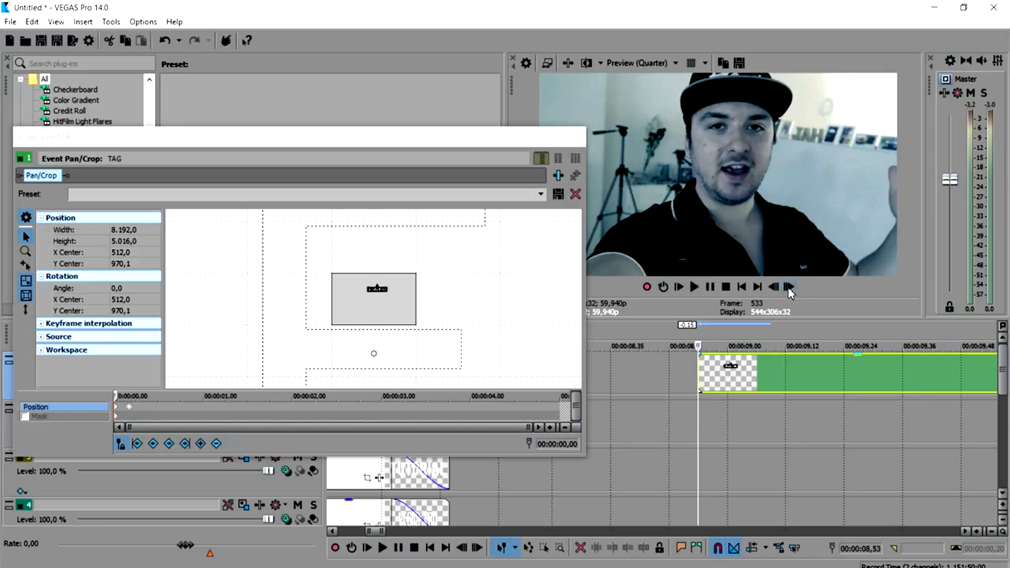
click(790, 287)
click(789, 287)
click(790, 287)
click(789, 287)
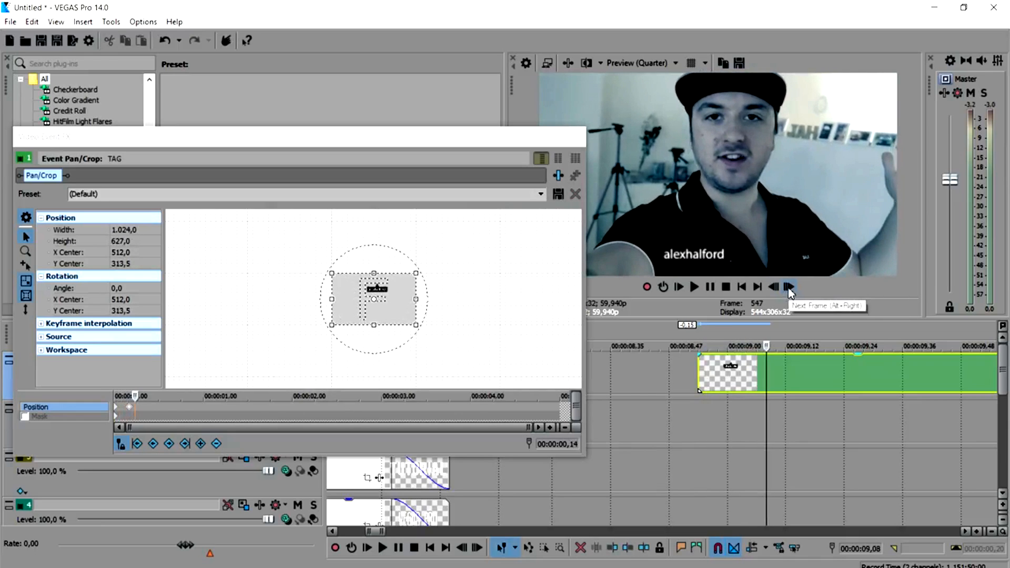
Step: Add TAG Pan/Crop keyframes that follow the subject up to 00:00:00,51, ending with the frame centered at about X 494.8, Y 302
scroll(424, 314, up, 4)
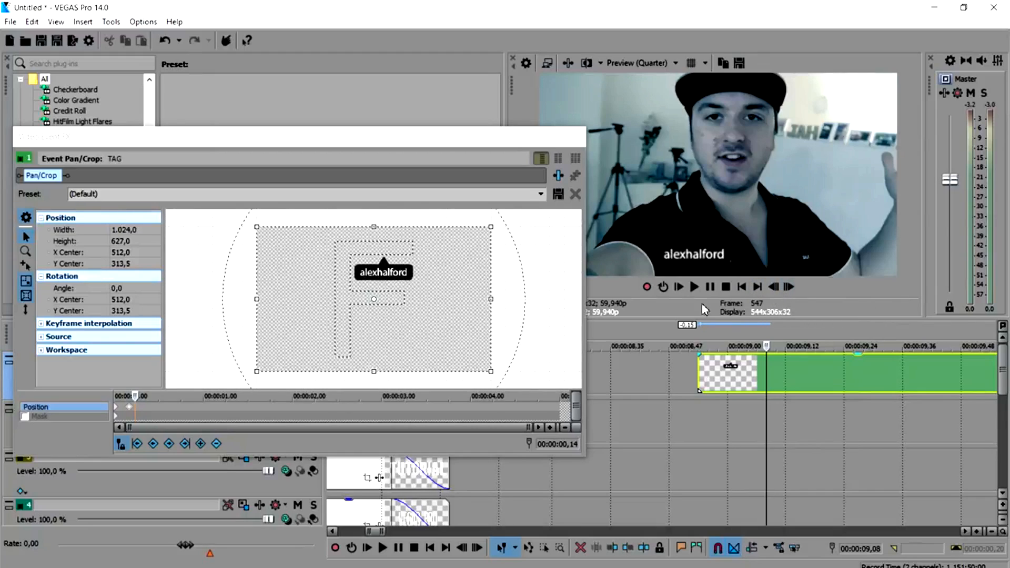
click(790, 287)
click(790, 287)
click(789, 287)
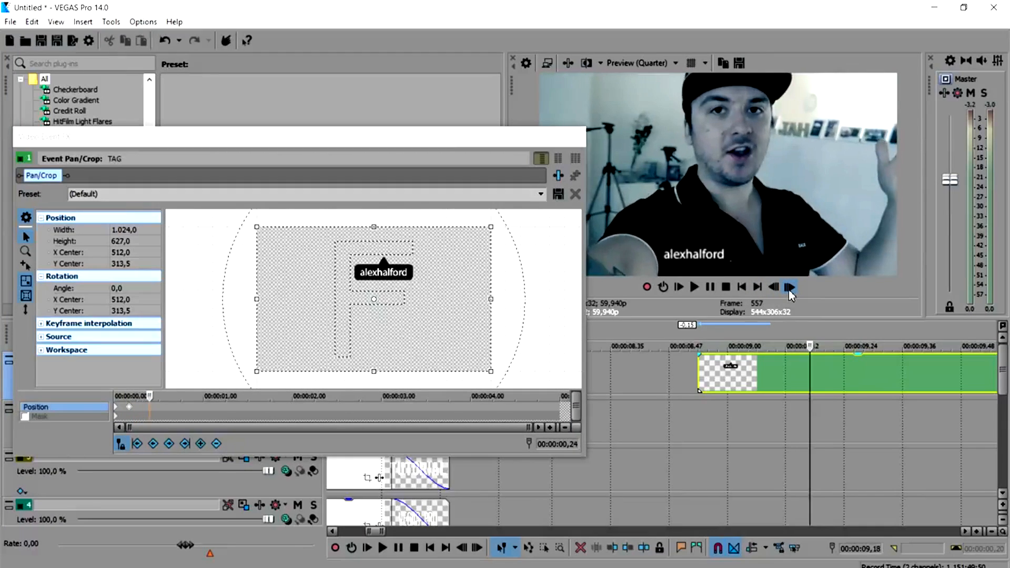
click(789, 287)
drag(441, 280, 403, 264)
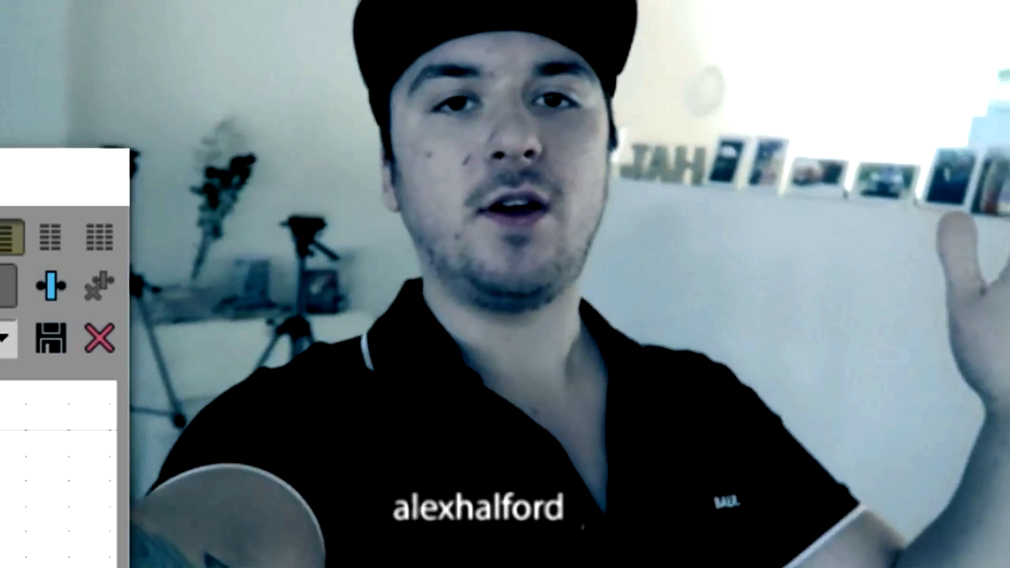
drag(401, 298, 407, 297)
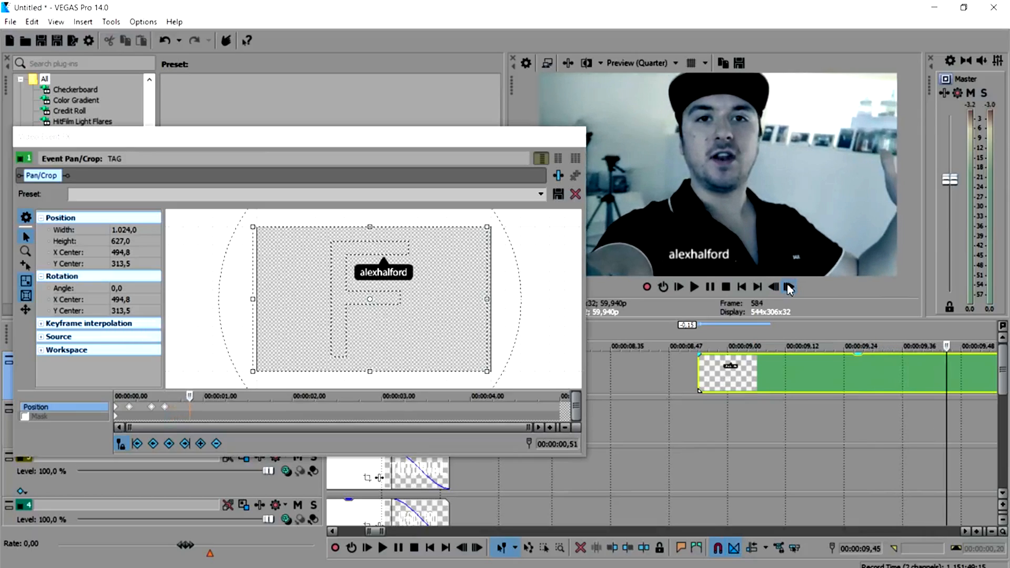
drag(440, 290, 439, 287)
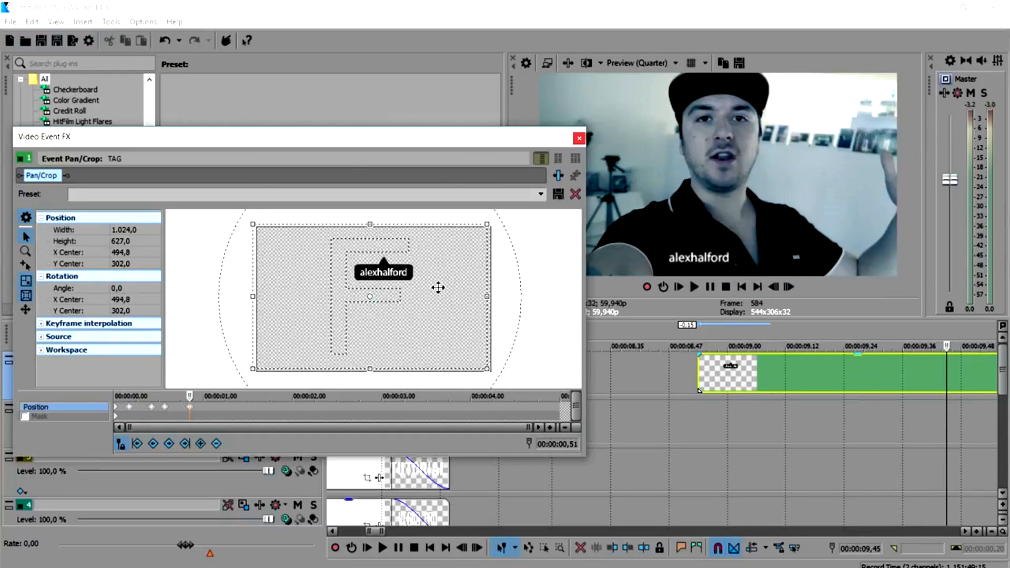
Step: Add a TAG Pan/Crop keyframe at 00:00:01,03 with the frame centered at about X 506.3, Y 313.5
click(789, 287)
click(788, 288)
click(788, 288)
click(788, 287)
click(788, 288)
click(789, 288)
click(788, 288)
click(788, 288)
click(788, 288)
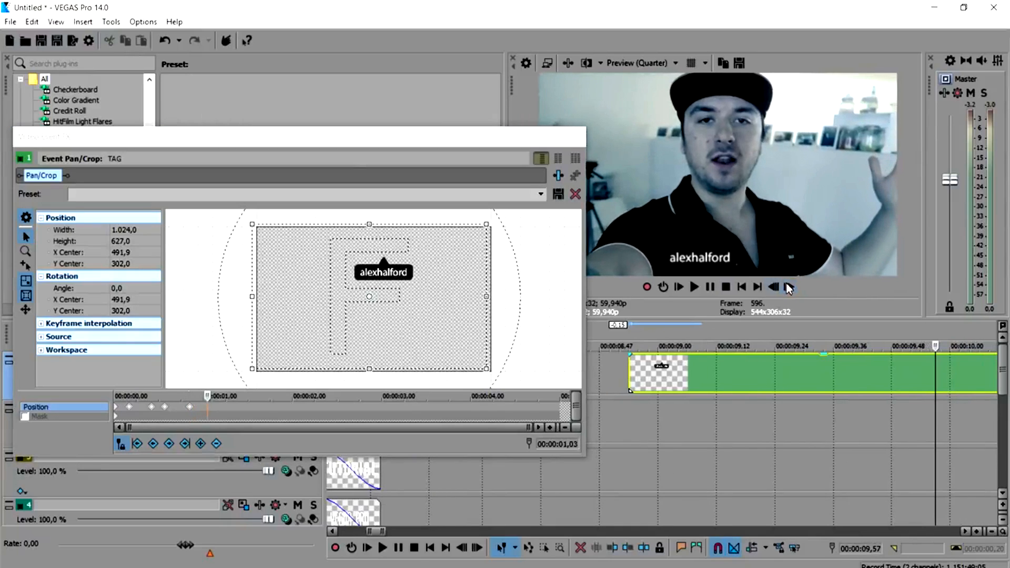
drag(397, 309, 428, 302)
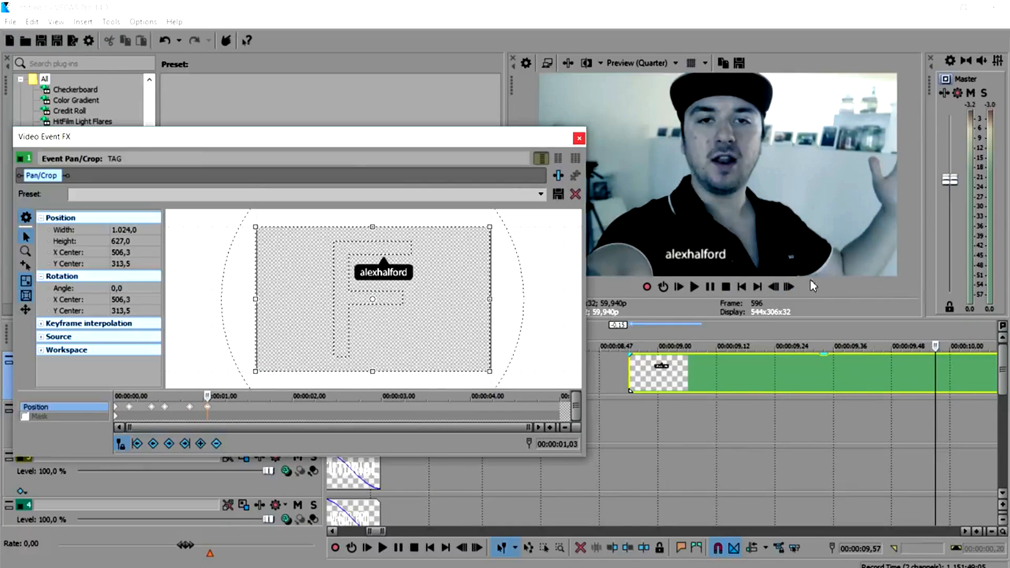
Step: Add a TAG Pan/Crop keyframe at 00:00:01,16 with the frame centered at about X 546.5, Y 310.6
click(792, 289)
click(792, 289)
click(793, 290)
click(793, 290)
click(793, 290)
click(793, 290)
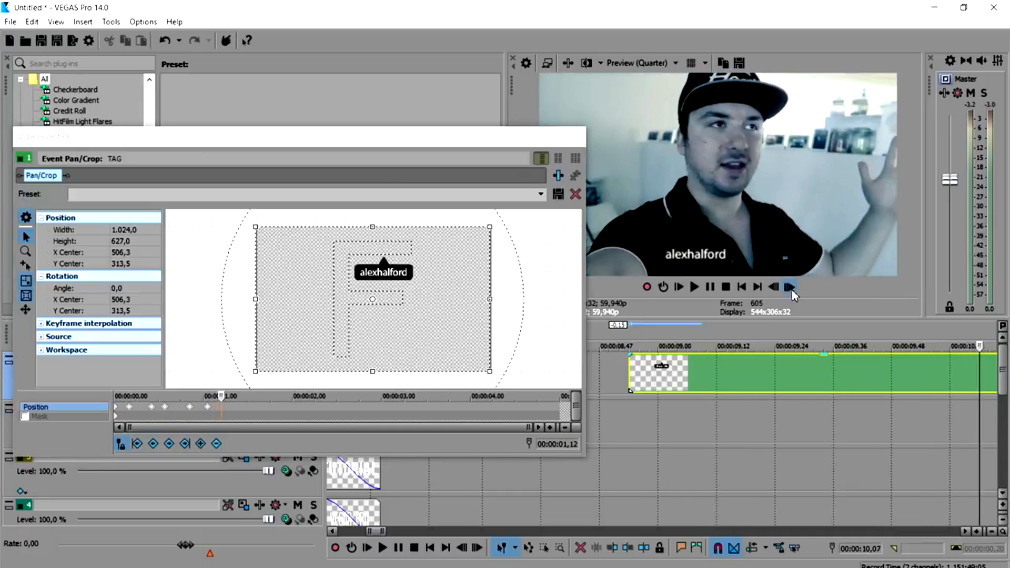
click(792, 289)
click(791, 289)
drag(388, 279, 406, 277)
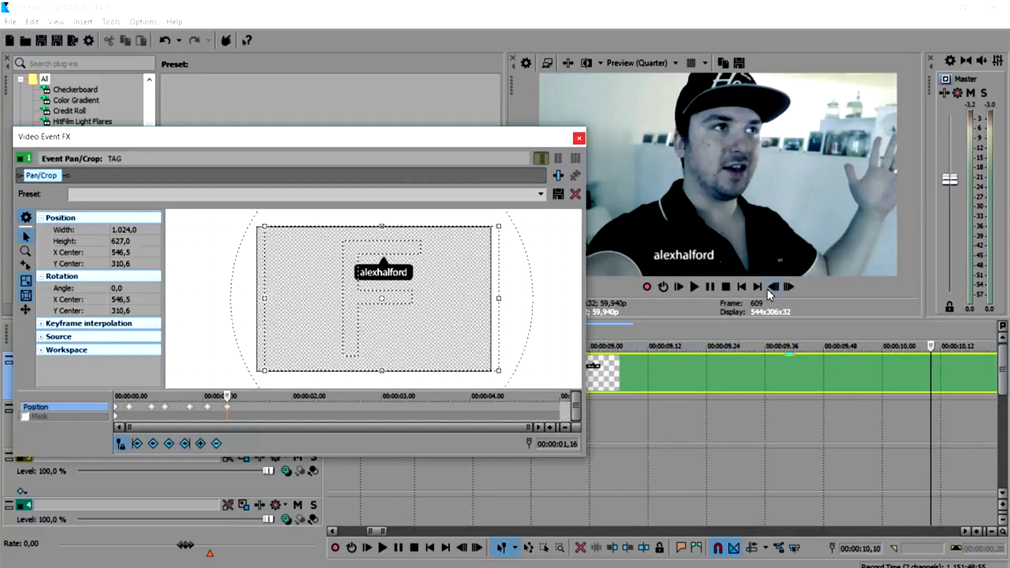
Step: Add a TAG Pan/Crop keyframe at 00:00:01,30 with the frame centered at about X 572.3, Y 293.4
click(789, 288)
click(790, 287)
click(789, 287)
click(790, 287)
click(789, 288)
click(790, 288)
click(790, 287)
drag(391, 286, 398, 282)
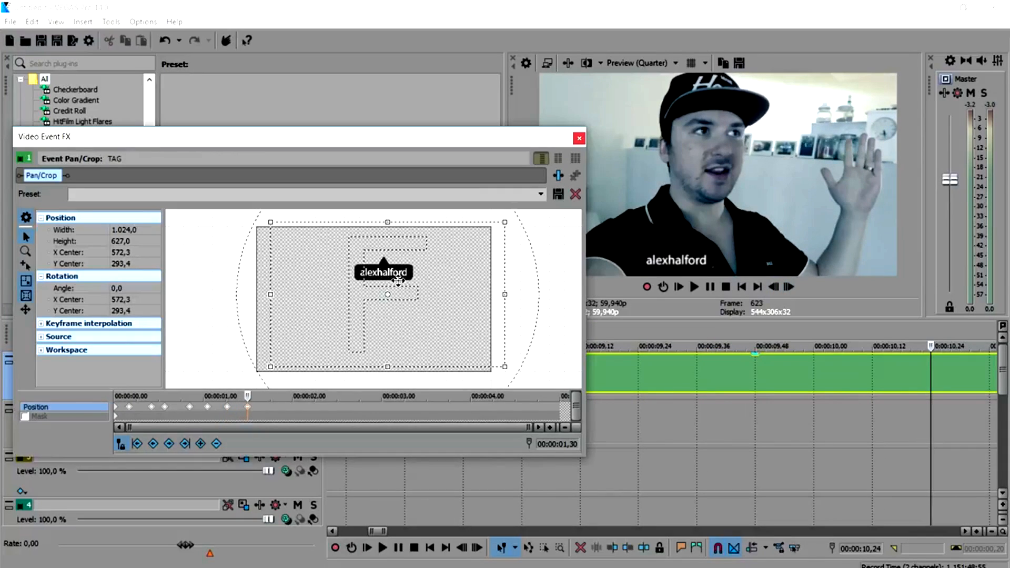
Step: Add two more TAG tracking keyframes up to 00:00:01,56, ending with the frame centered at about X 606.8, Y 290.5
click(790, 287)
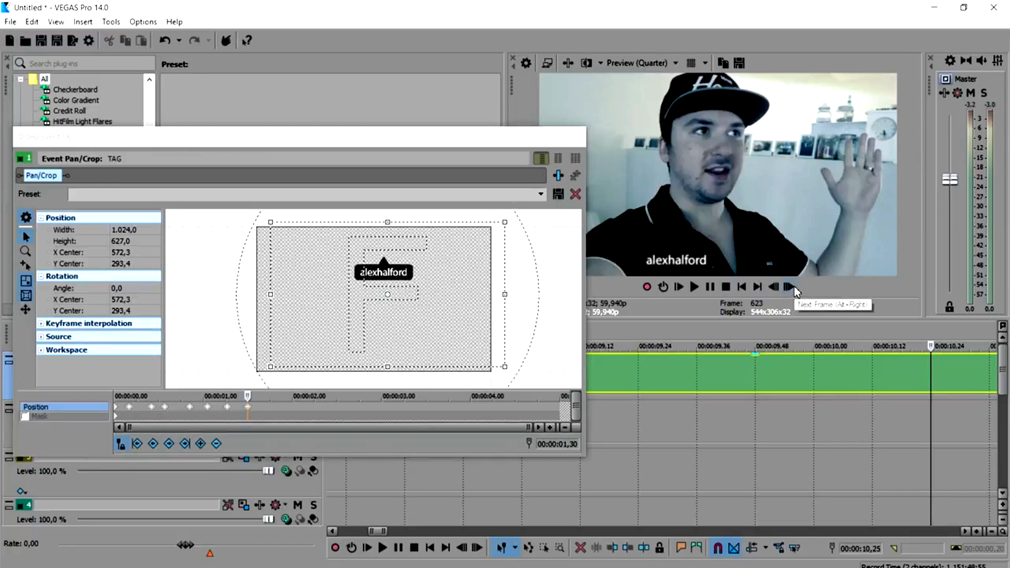
click(789, 287)
click(789, 287)
click(789, 287)
click(790, 287)
drag(451, 284, 466, 285)
click(789, 287)
click(789, 287)
click(787, 287)
click(785, 287)
drag(454, 305, 451, 305)
Step: Add a TAG Pan/Crop keyframe at 00:00:02,09 with the frame centered at about X 606.8, Y 296.3
click(789, 287)
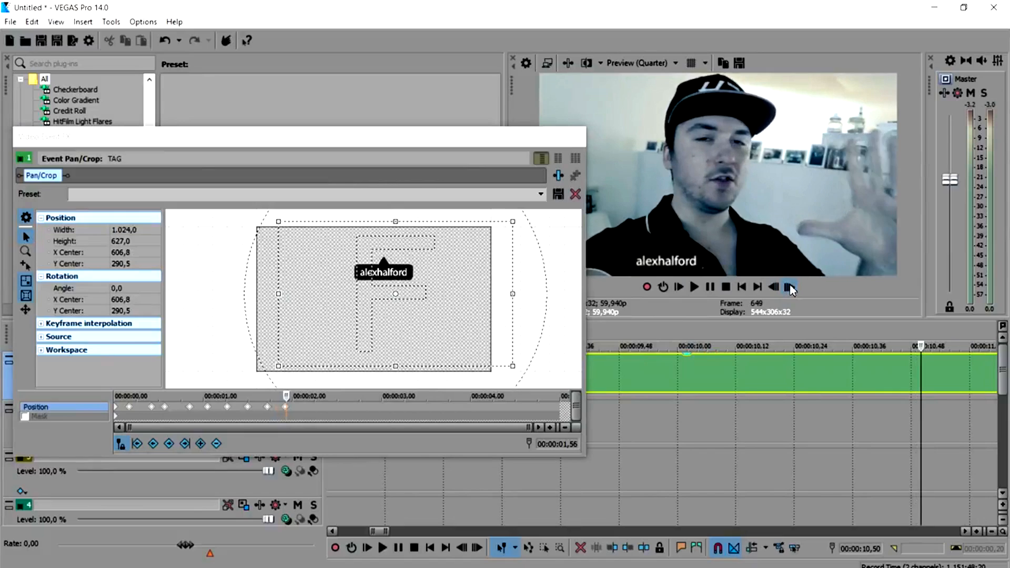
click(789, 287)
click(789, 286)
click(789, 288)
click(790, 288)
drag(419, 286, 420, 287)
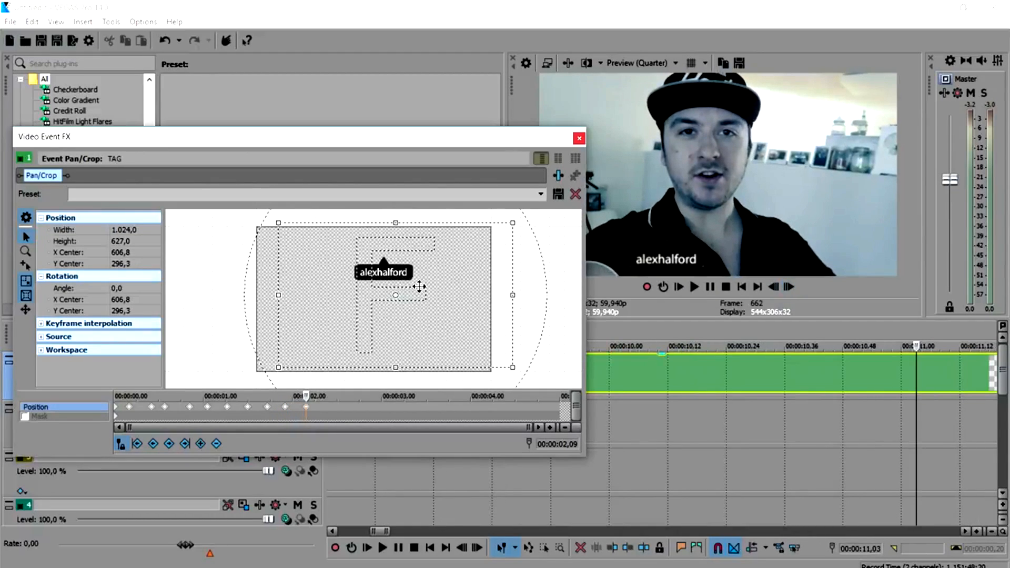
Step: Continue adding TAG Pan/Crop keyframes from about 00:00:02,21, shifting the frame every few frames so the tag follows the subject's chest
click(789, 288)
click(789, 287)
click(790, 288)
click(789, 288)
click(789, 288)
click(789, 288)
click(790, 288)
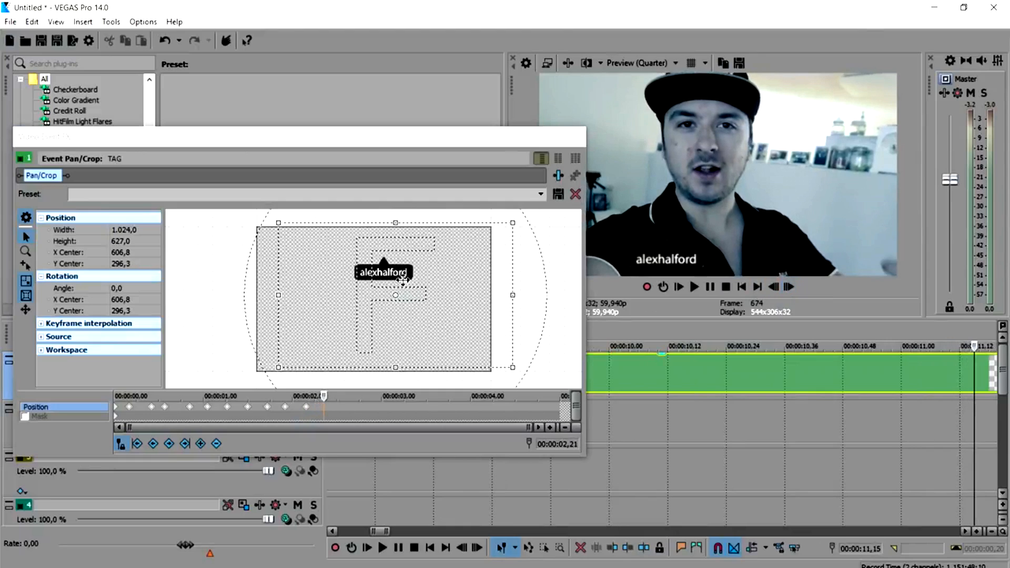
click(789, 287)
click(791, 287)
click(792, 287)
click(792, 284)
drag(470, 279, 475, 281)
click(787, 290)
drag(347, 268, 384, 265)
Step: Extend the TAG tracking keyframes to 00:00:04,07, ending with the frame centered at about X 624.1, Y 313.5
click(790, 288)
click(790, 288)
click(789, 287)
click(790, 288)
click(789, 287)
click(790, 287)
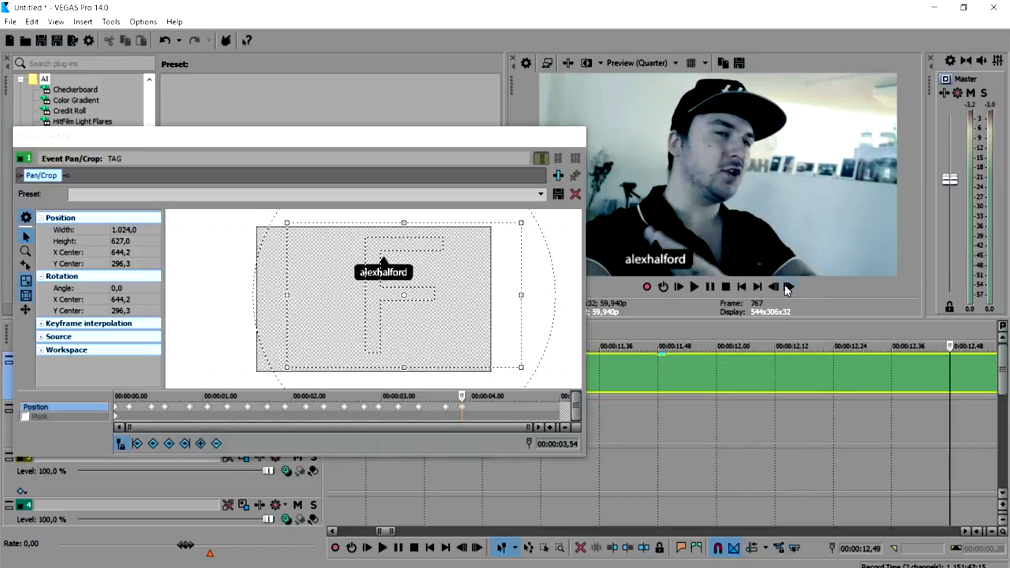
drag(309, 255, 305, 259)
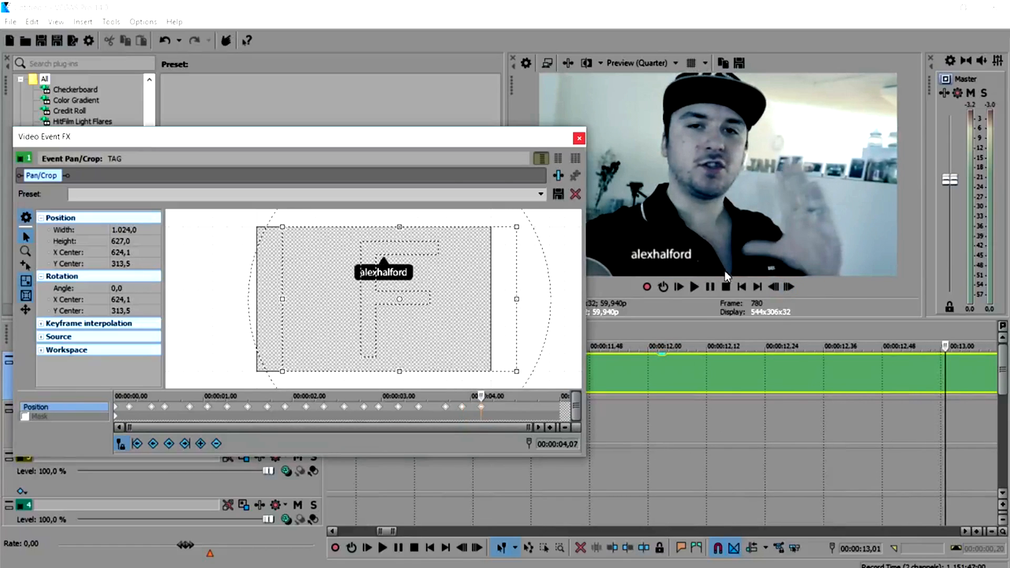
Step: Add TAG tracking keyframes at 00:00:04,30 centered at about X 560.8, Y 307.8, and at 00:00:04,47 centered at about X 563.7, Y 290.5
click(789, 287)
drag(384, 265, 411, 270)
click(789, 288)
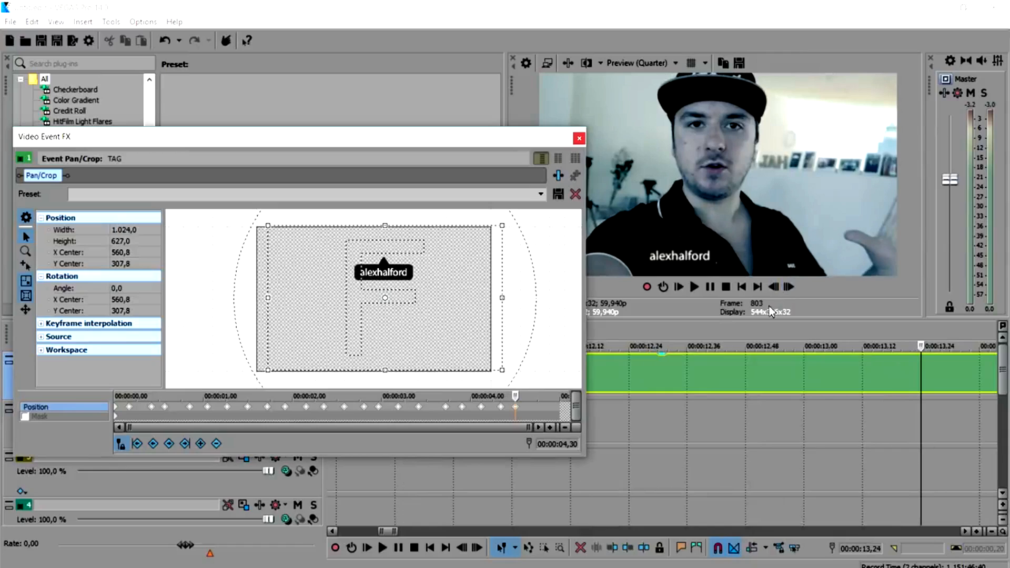
click(790, 287)
drag(338, 297, 341, 296)
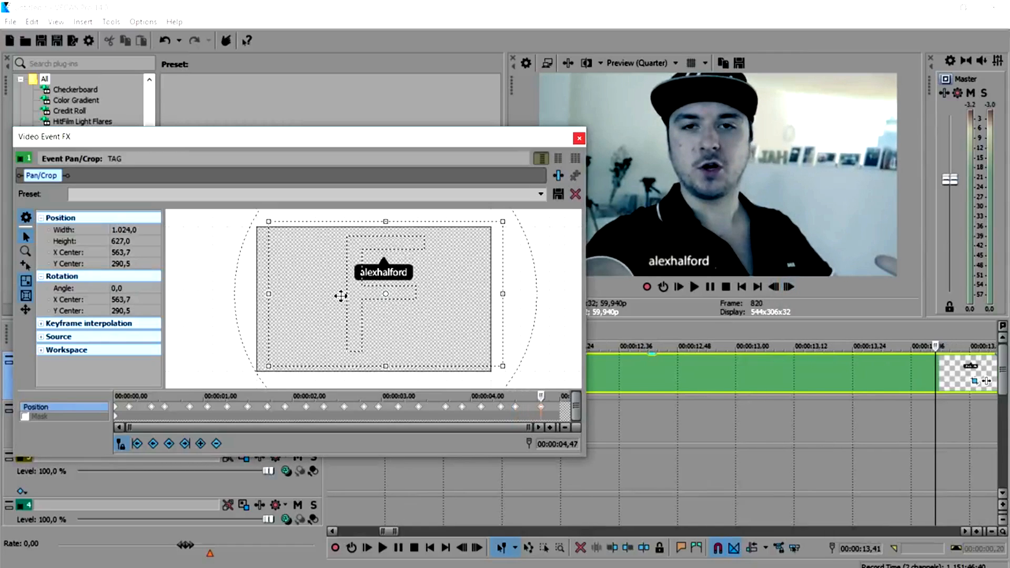
Step: At the TAG event's end, 00:00:05,00, move the Pan/Crop frame far away from the tag so it slides out of the picture
scroll(540, 413, up, 5)
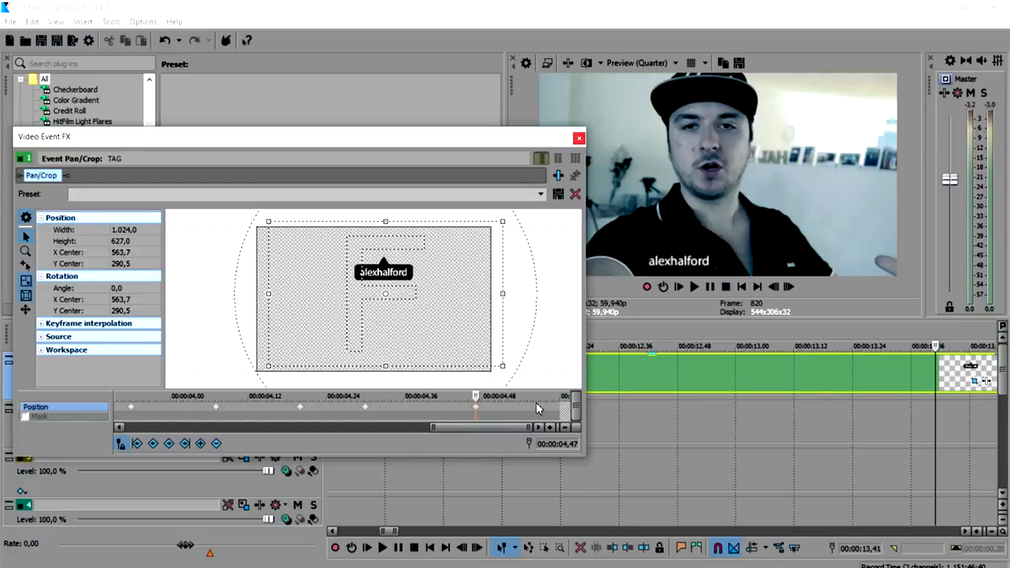
drag(538, 408, 566, 416)
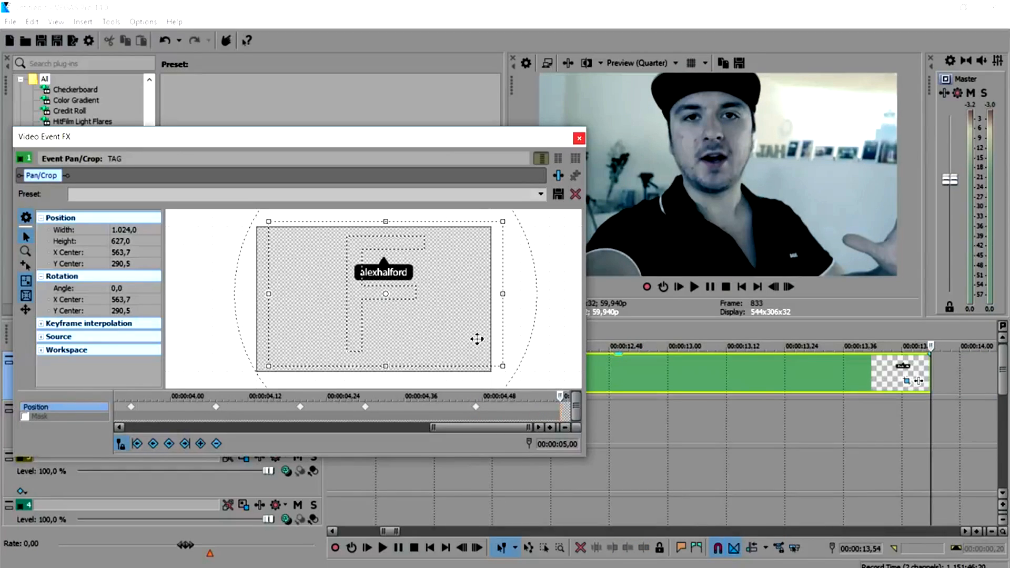
scroll(430, 297, down, 3)
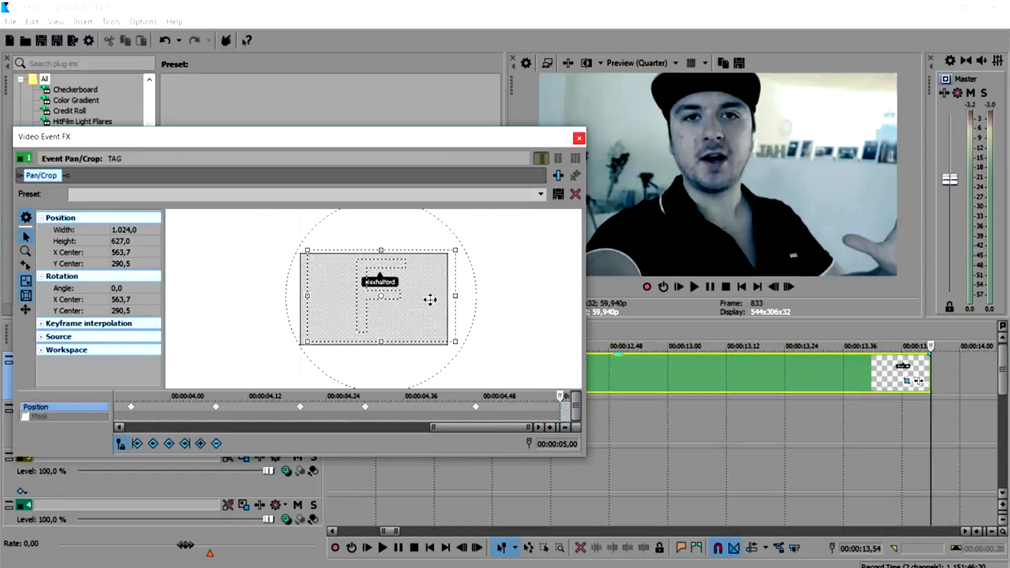
drag(417, 274, 645, 203)
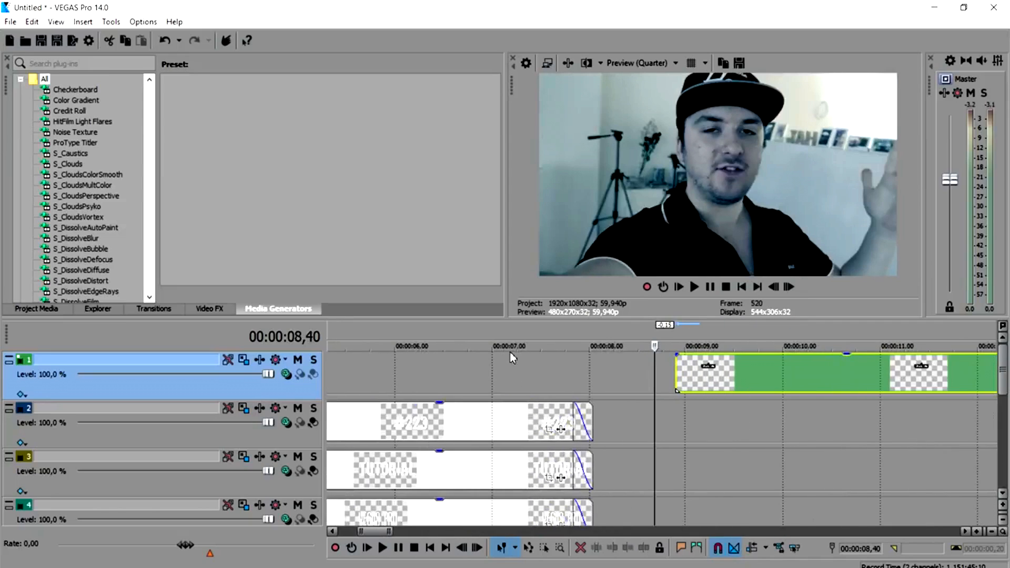
Step: Move the sound event on track 3 to start at about 00:00:07 and raise that track's volume to about 5.8 dB
scroll(639, 410, down, 3)
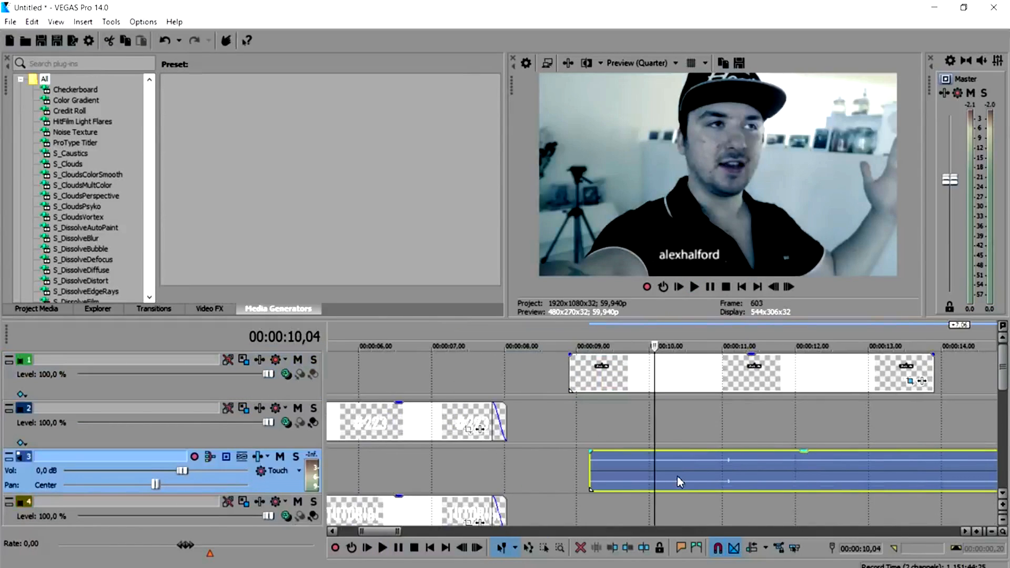
drag(769, 483, 615, 473)
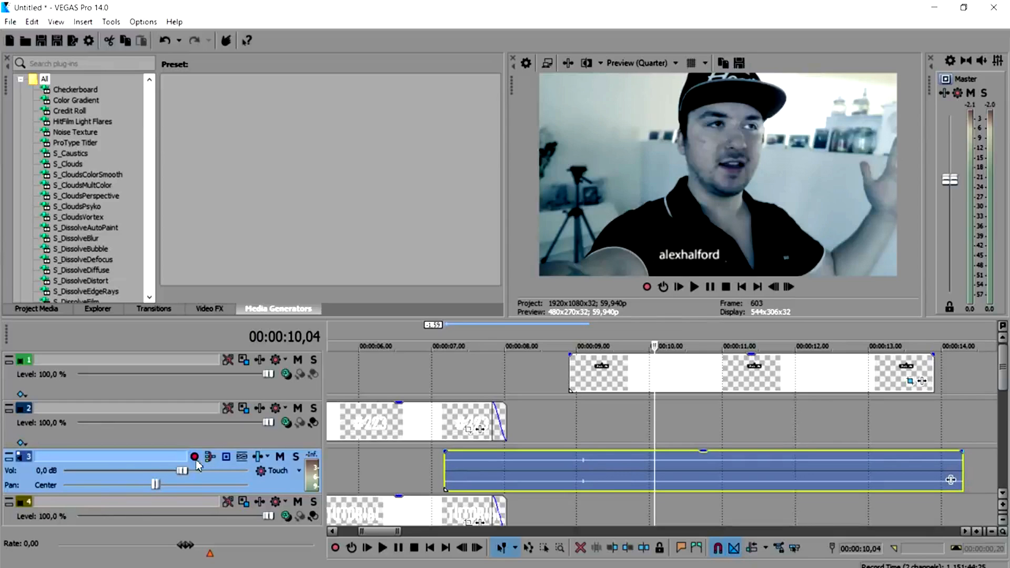
drag(182, 471, 227, 471)
Step: Paste a copy of the sound event at about 00:00:12 on the same track and play back the tag's exit
click(531, 336)
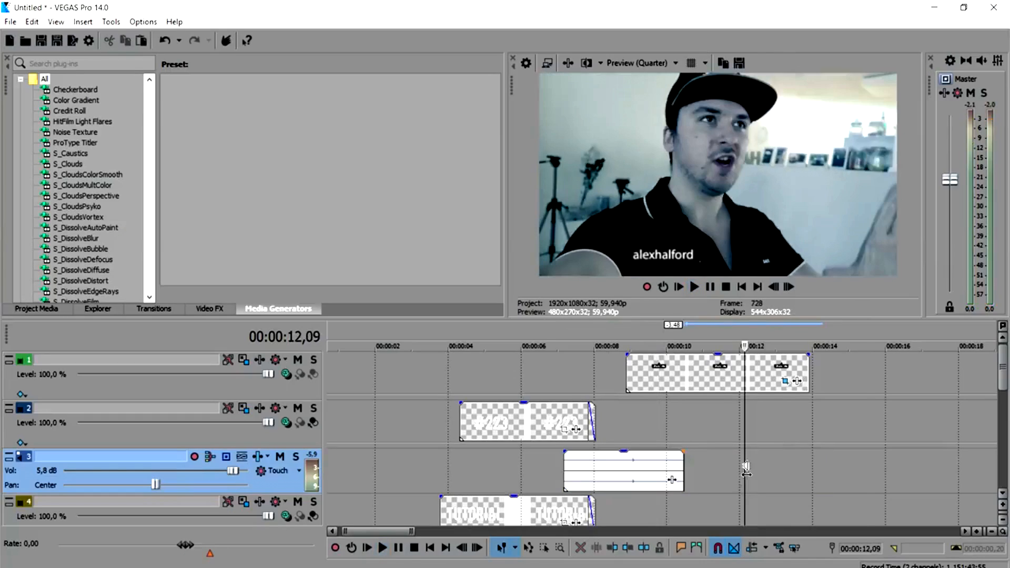
key(ctrl+v)
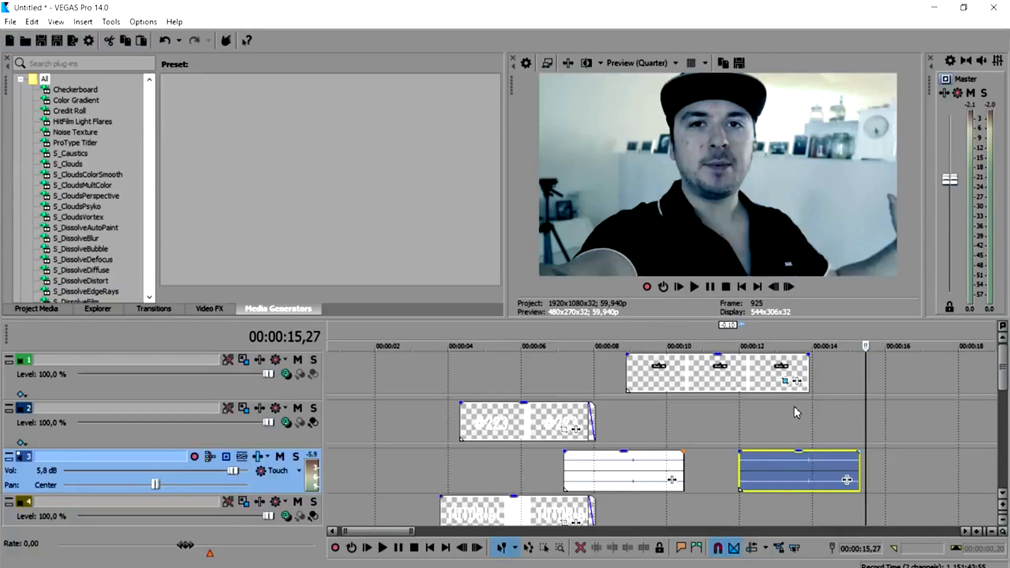
click(774, 329)
scroll(779, 331, up, 4)
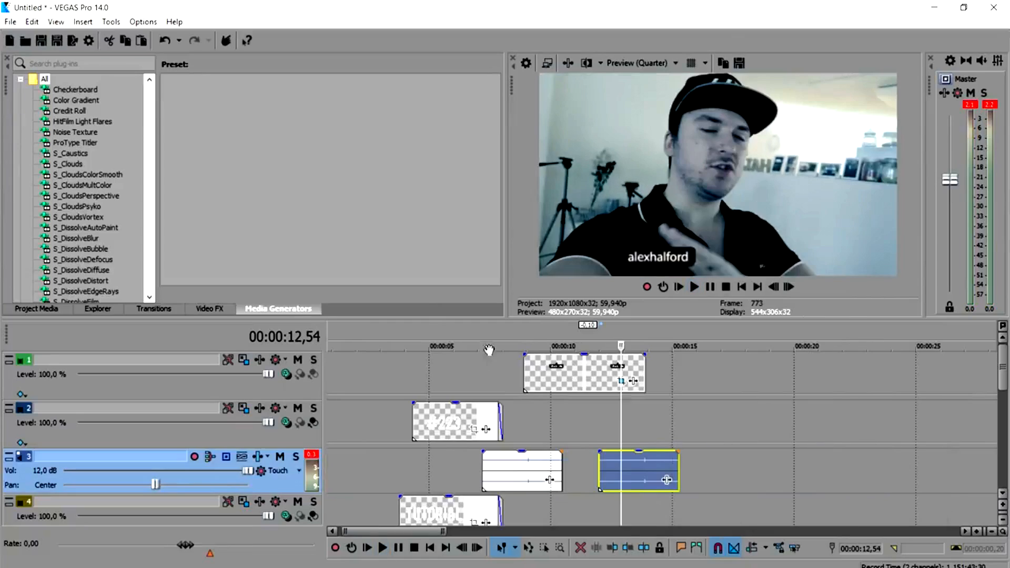
Step: Set the sound track's volume to 10.4 dB and return to the start of the timeline
click(503, 346)
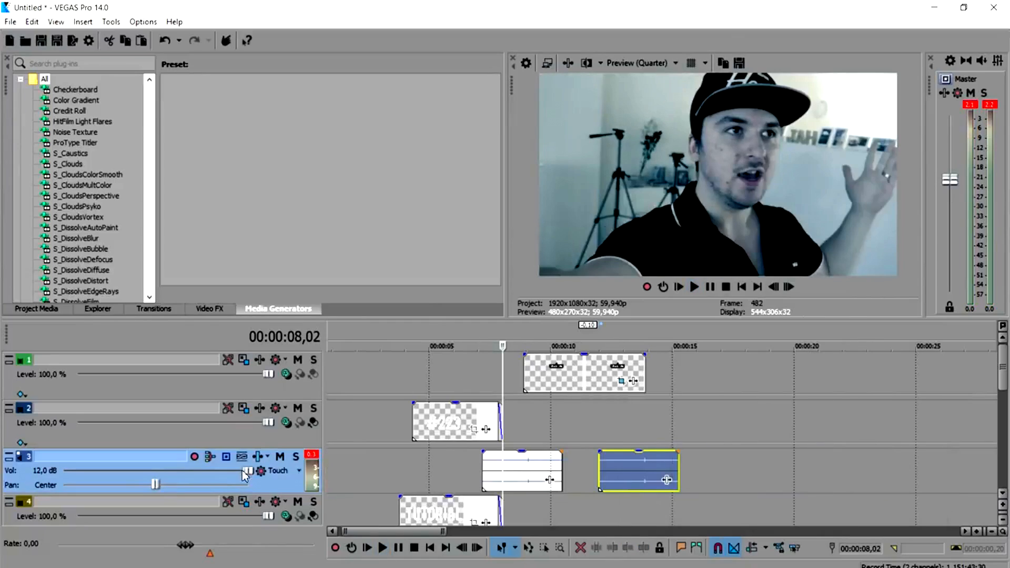
scroll(347, 447, down, 5)
key(ctrl+Home)
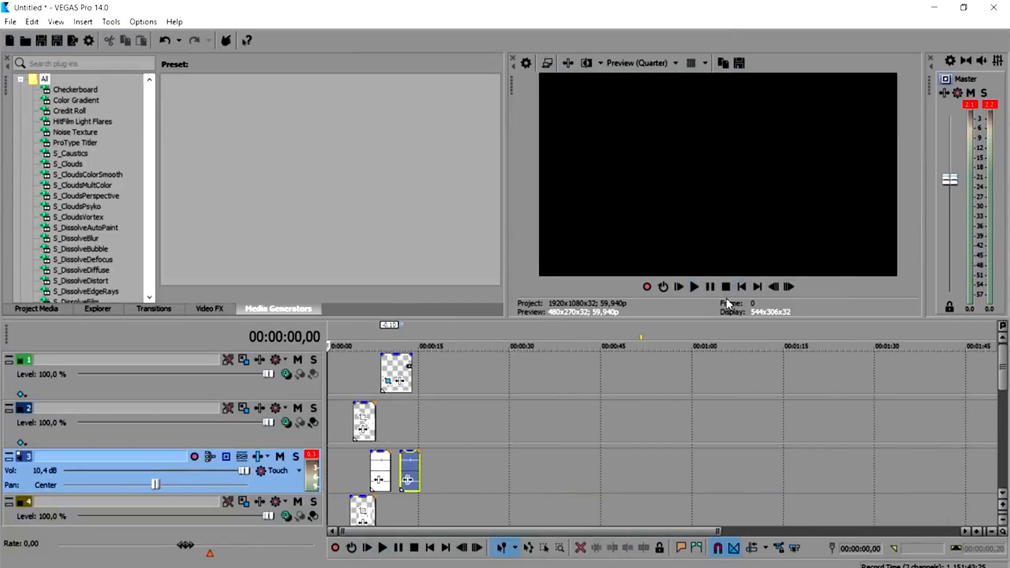
Step: Review the finished intro on the timeline, checking the titles, the tracked tag and the two sound events around them
scroll(479, 387, up, 5)
click(604, 346)
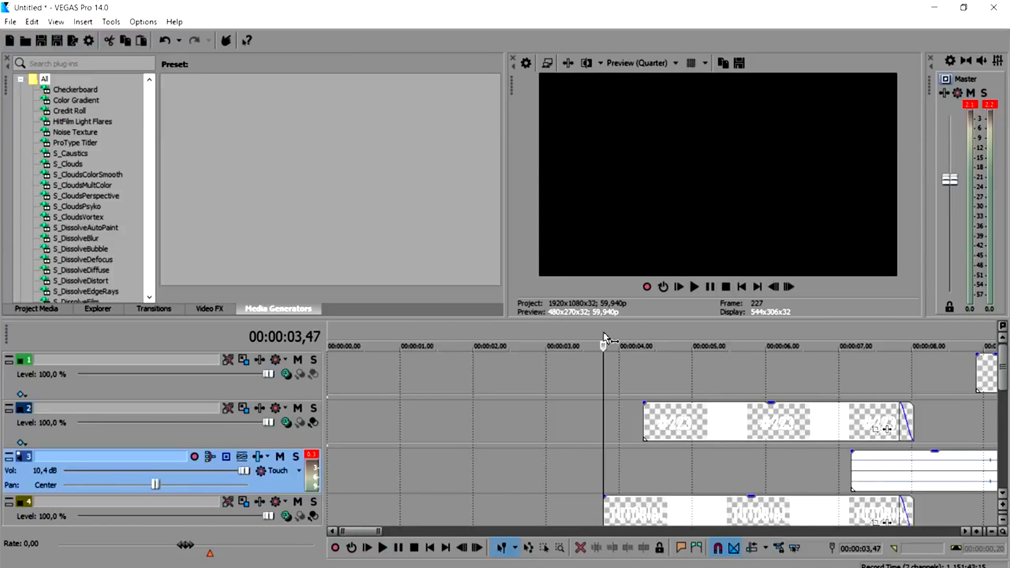
scroll(610, 368, down, 1)
scroll(630, 325, down, 1)
click(636, 326)
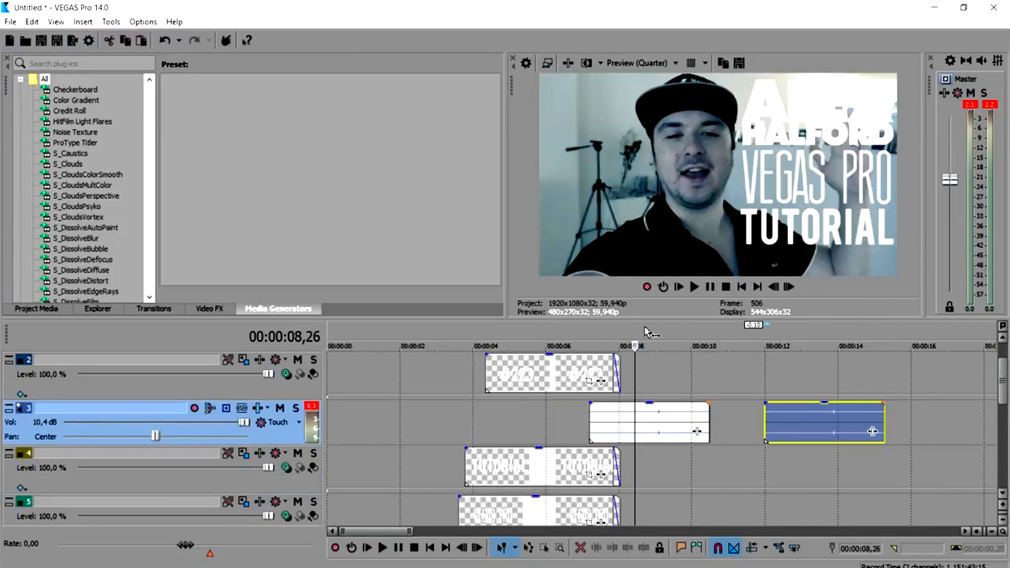
scroll(737, 354, up, 2)
scroll(756, 358, up, 1)
click(784, 388)
scroll(784, 389, down, 3)
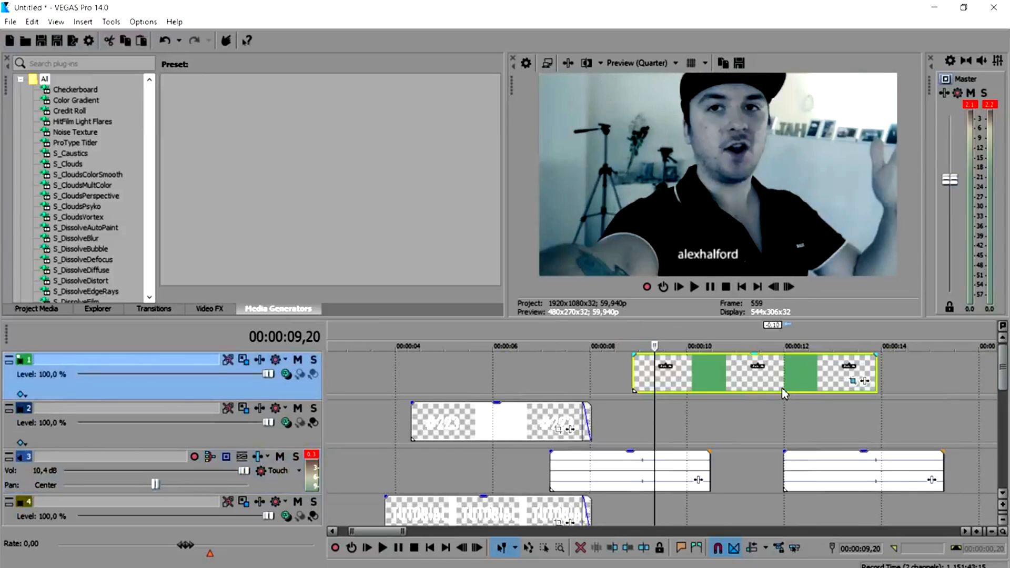
click(753, 369)
click(611, 323)
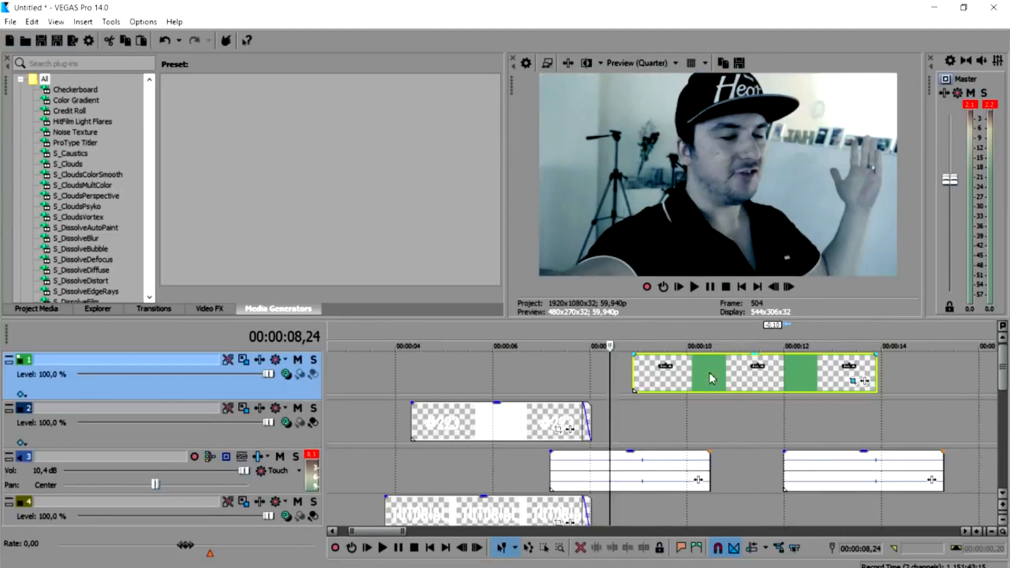
scroll(728, 379, up, 2)
scroll(728, 379, down, 2)
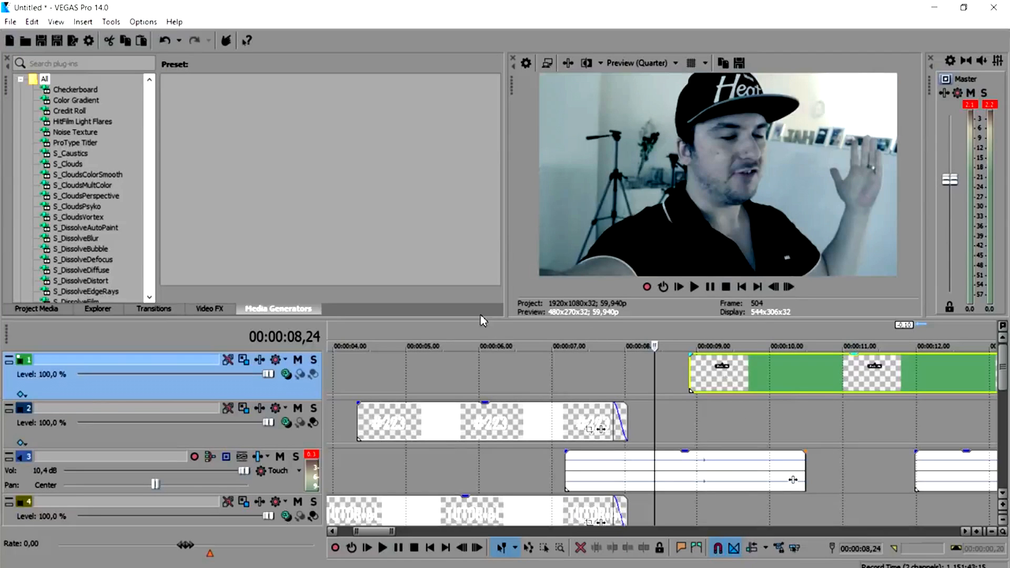
click(349, 364)
scroll(439, 379, down, 2)
scroll(440, 379, up, 2)
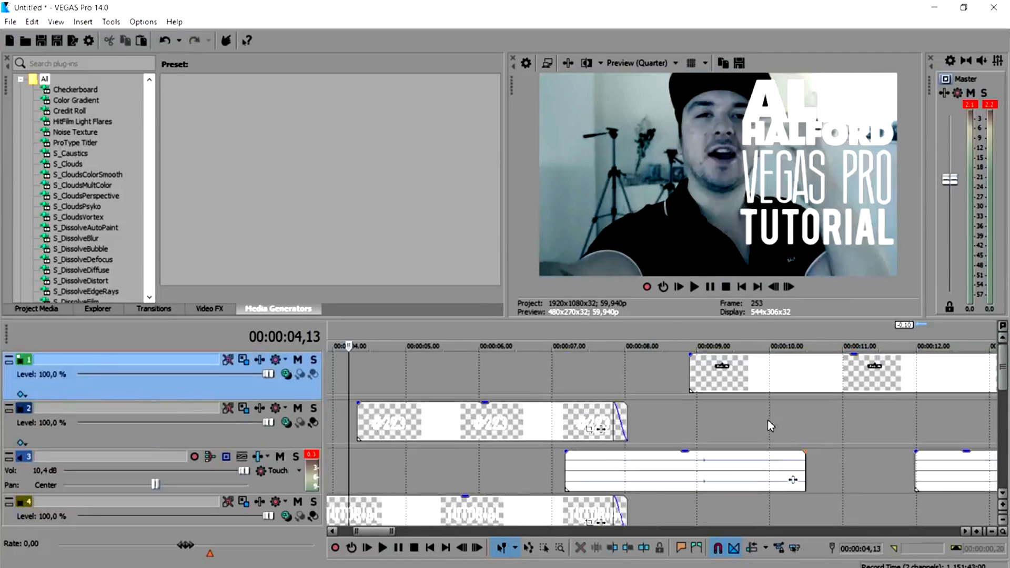
Step: Review the name tag and its sound events, and look through the vlog footage up to about 00:00:30
click(664, 328)
scroll(703, 325, down, 2)
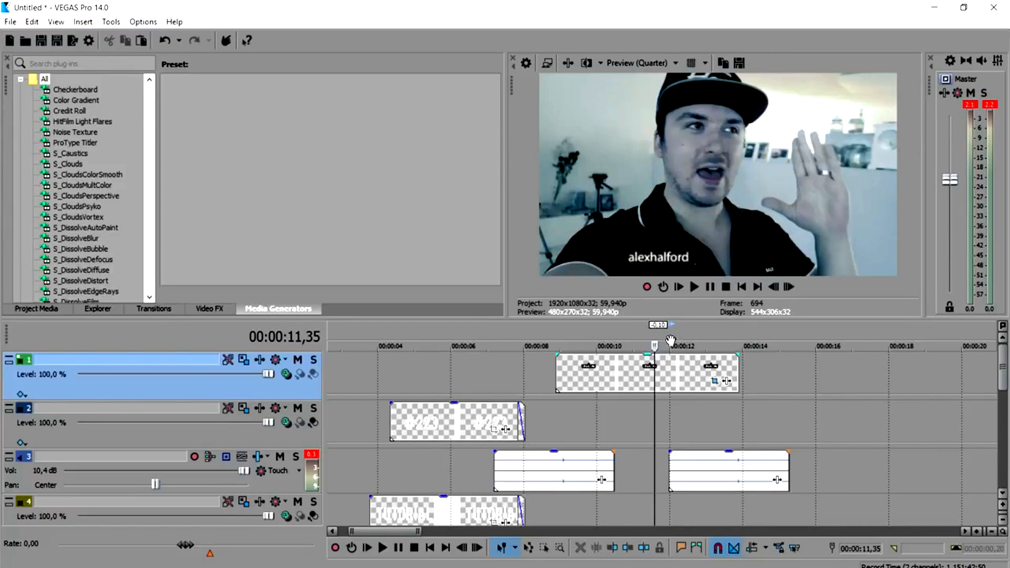
click(551, 333)
scroll(653, 377, up, 4)
click(591, 335)
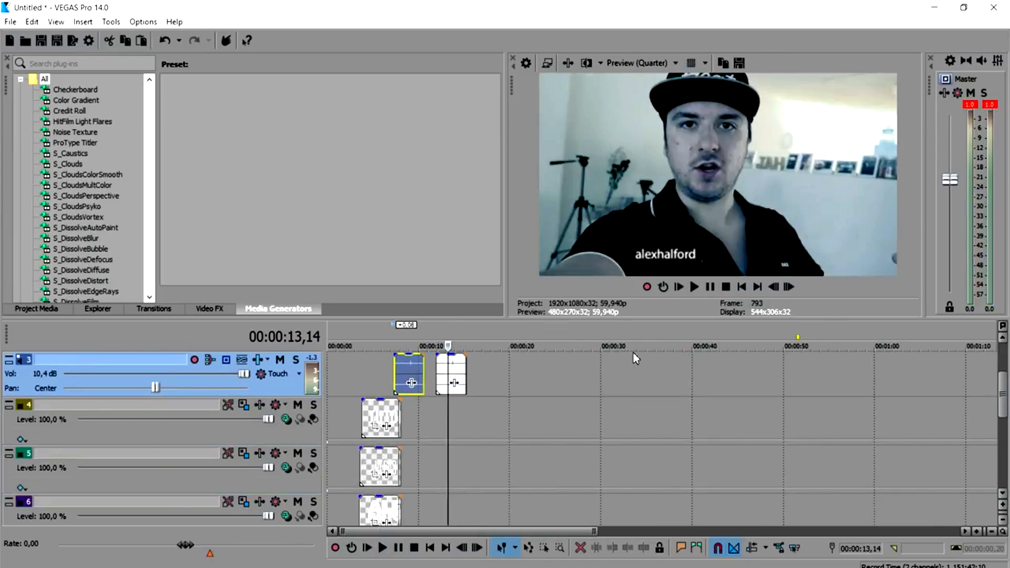
scroll(629, 365, down, 2)
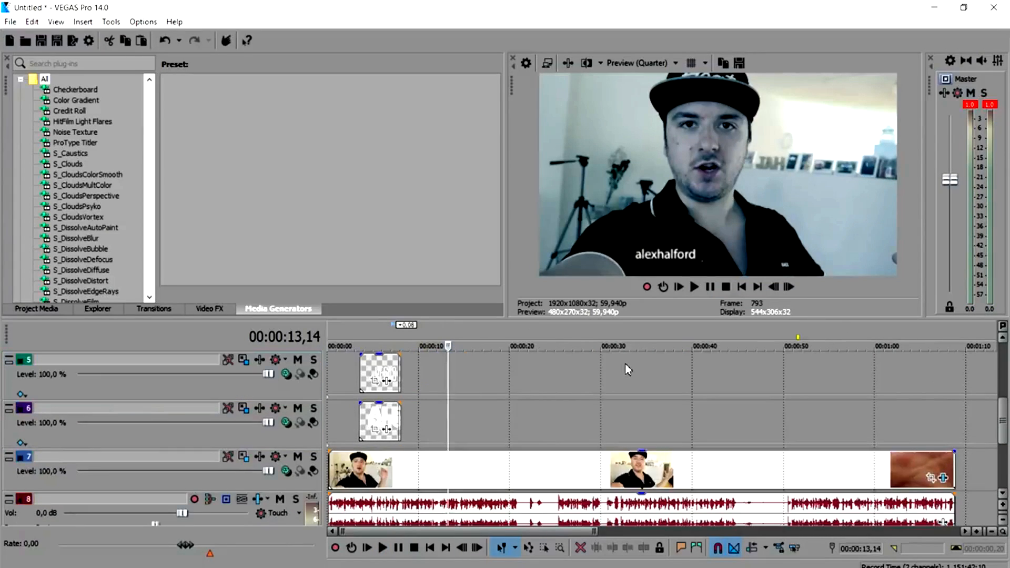
scroll(686, 378, down, 1)
scroll(687, 378, up, 3)
drag(633, 421, 533, 421)
click(532, 422)
click(413, 353)
scroll(412, 353, up, 2)
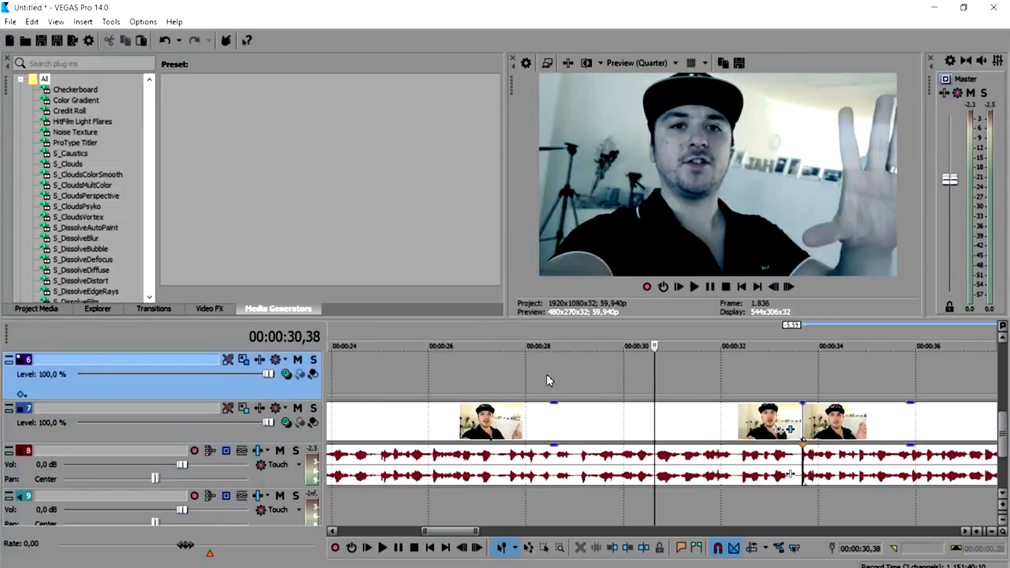
Step: Place the cut-out image of the person in the black hoodie at 00:00:32,43 and move it onto a newly inserted video track
click(756, 375)
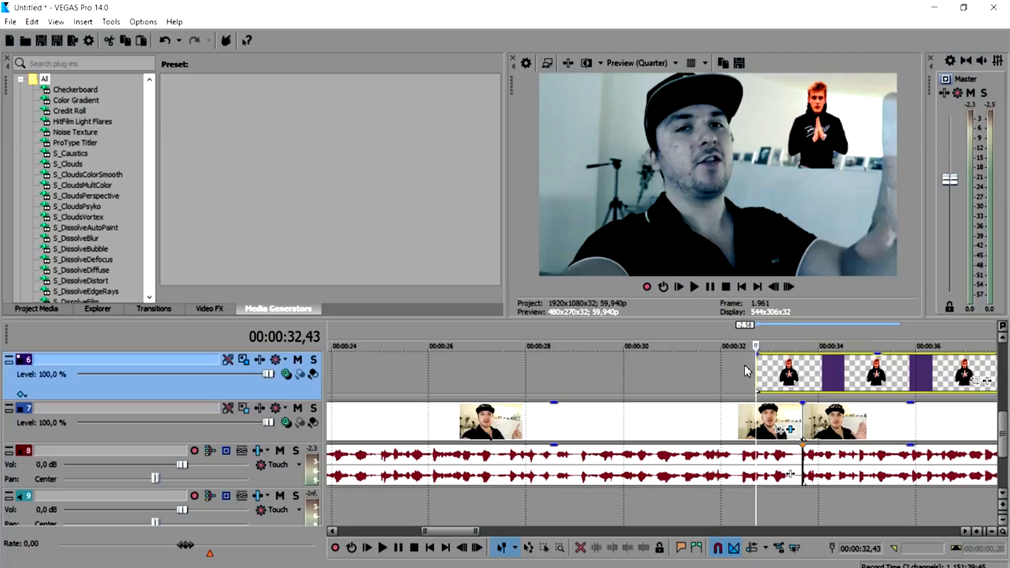
right_click(744, 365)
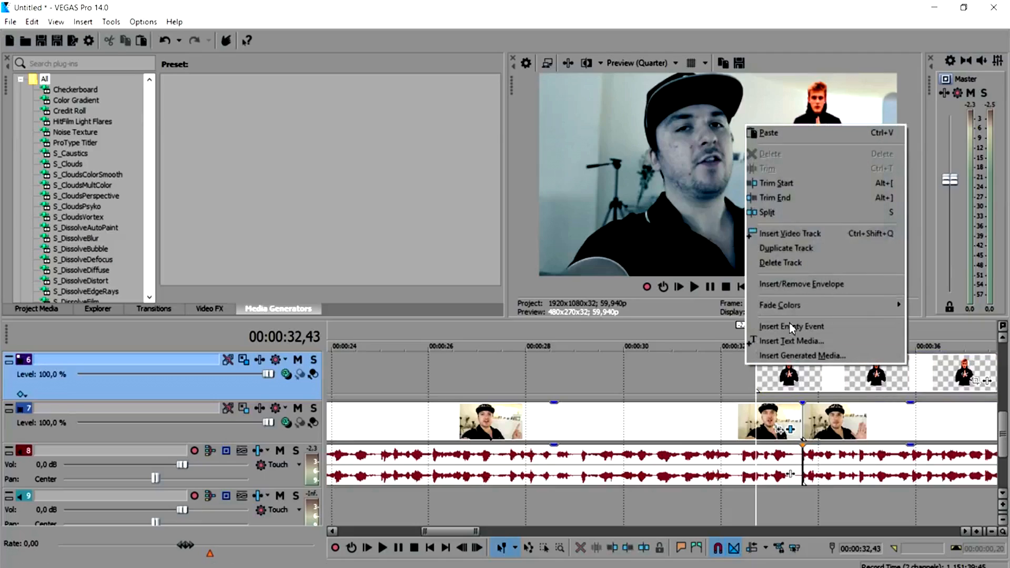
click(789, 232)
drag(798, 413, 801, 374)
Step: Move the cut-out image on track 6 to start at 00:00:31,48
click(712, 337)
scroll(712, 337, down, 2)
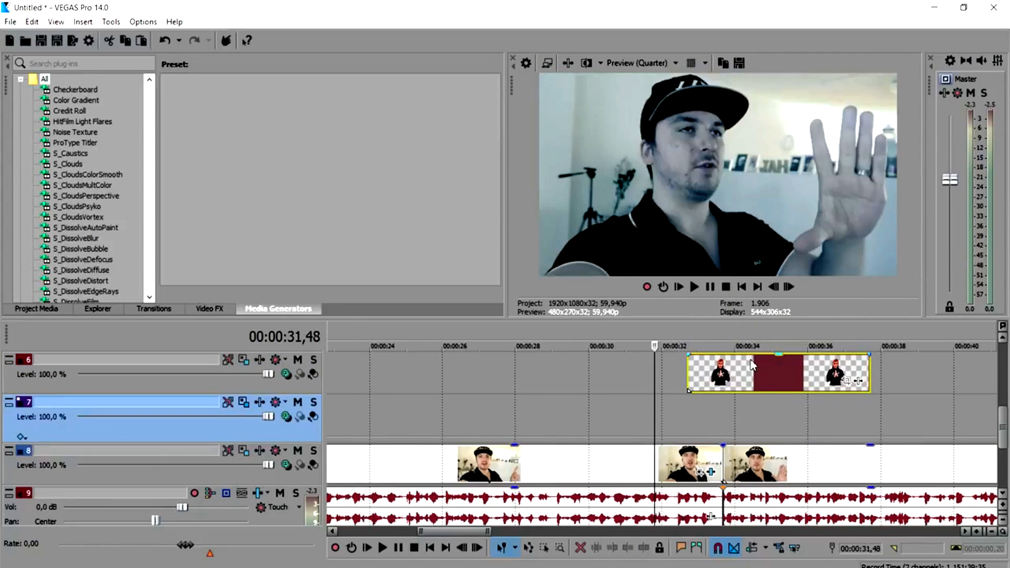
scroll(801, 369, up, 3)
drag(801, 369, 731, 364)
scroll(742, 369, down, 2)
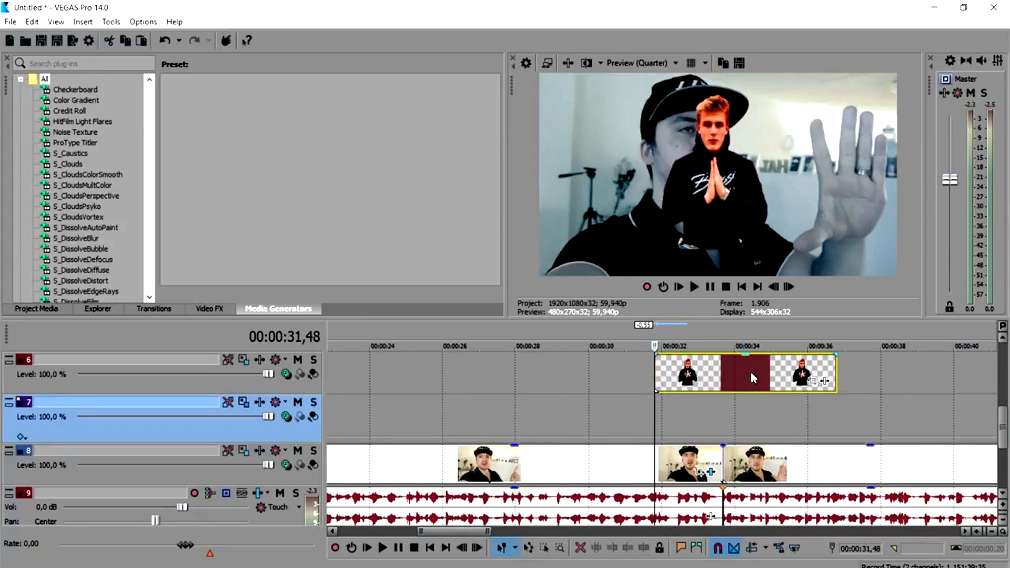
Step: In the cut-out image's Event Pan/Crop, shift the picture to the frame's left side with centre X 742,9 and Y 174,8
click(814, 380)
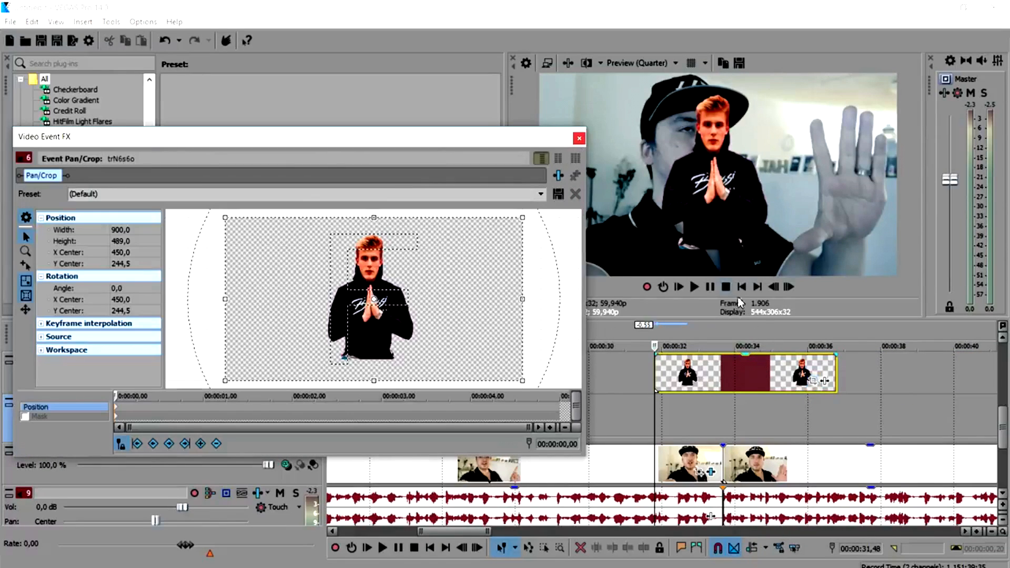
drag(464, 141, 396, 143)
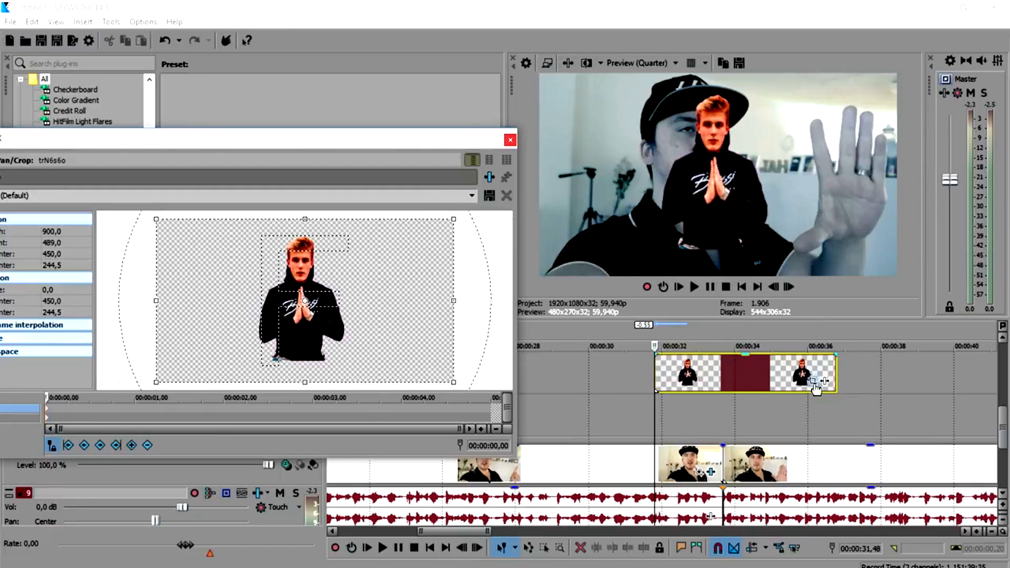
drag(318, 290, 413, 267)
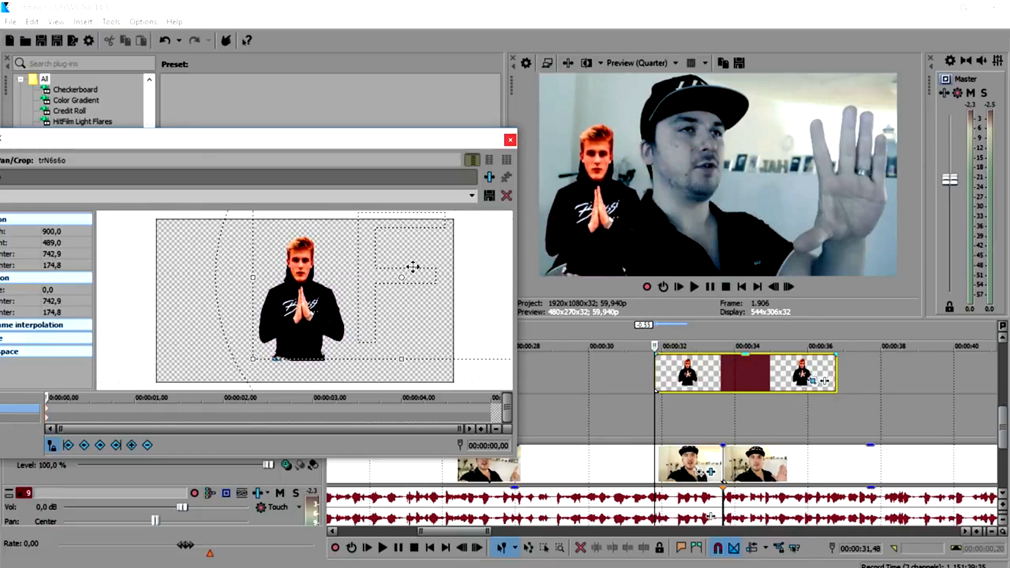
drag(283, 141, 385, 116)
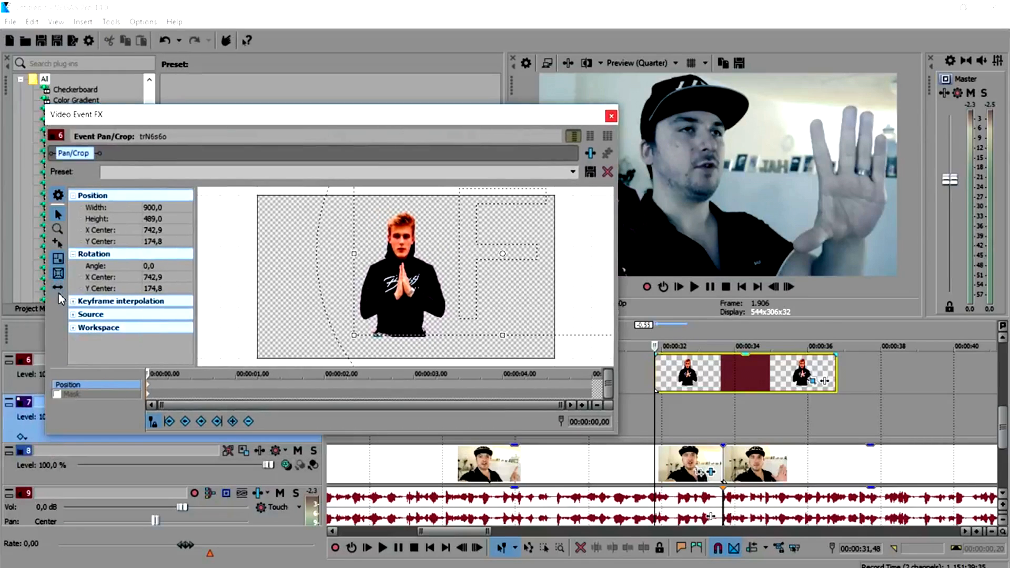
drag(329, 117, 202, 113)
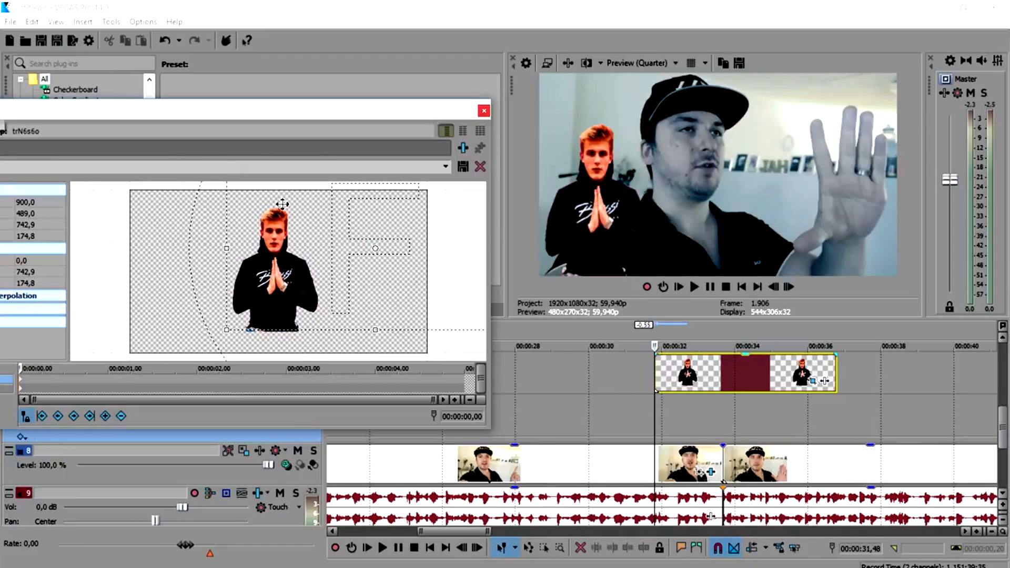
Step: Keyframe the image's entrance from below the frame, with Y centre -203,8 at the start and 172,8 at 00:00:00,17
drag(312, 236, 343, 154)
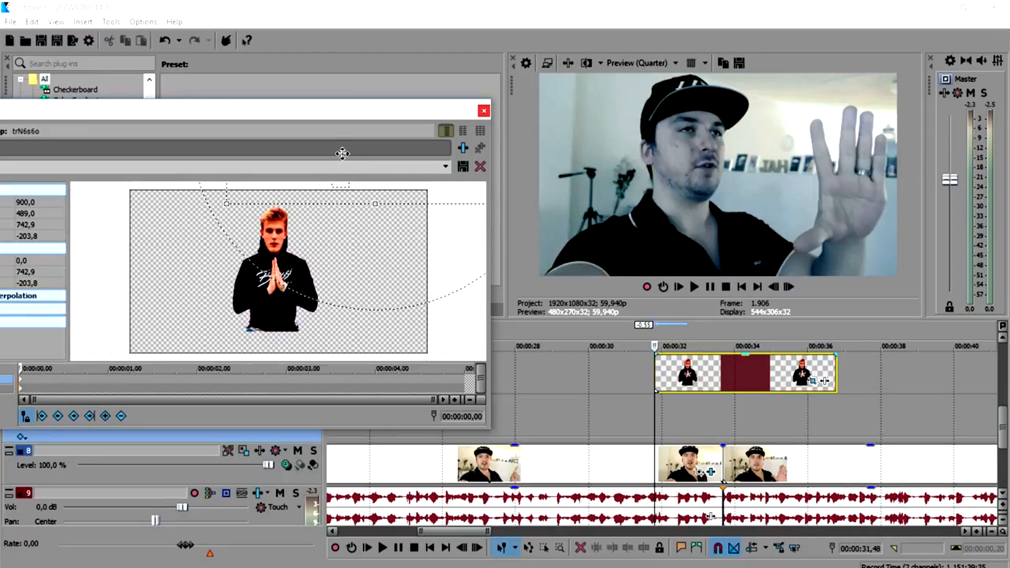
click(45, 386)
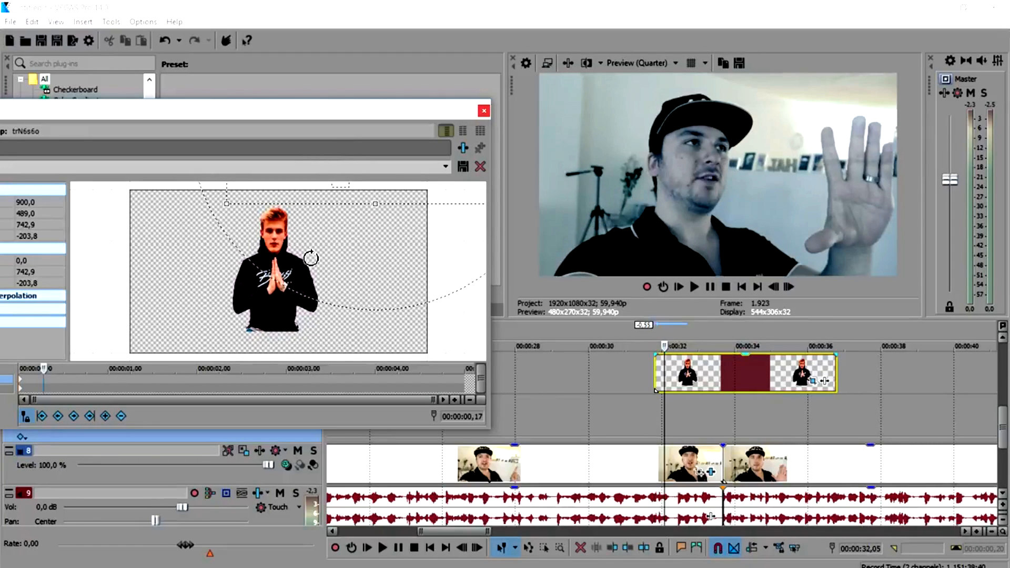
drag(331, 200, 327, 319)
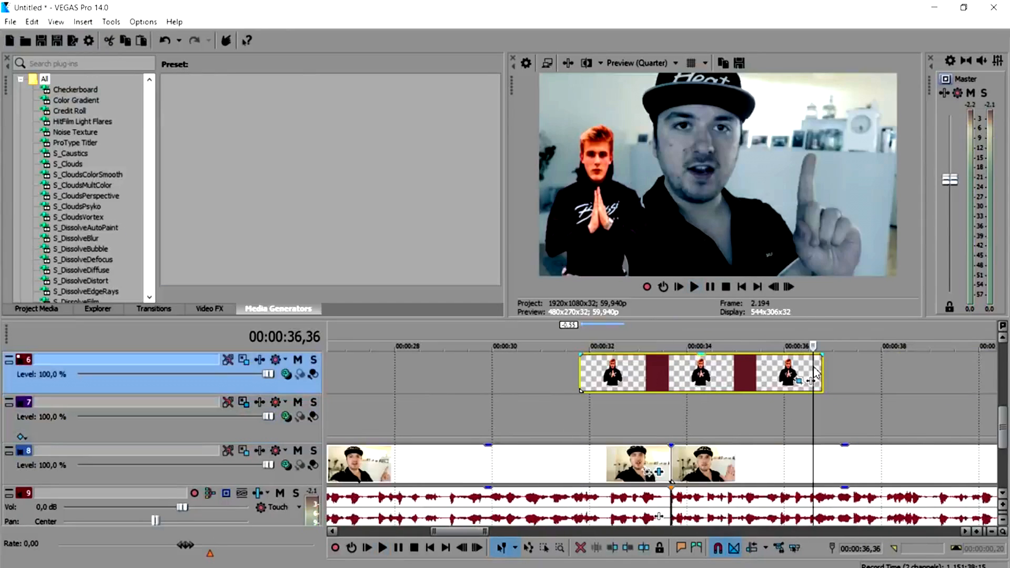
Step: Keyframe the image's exit in Pan/Crop, holding its position at 00:00:04,49 and sliding it below the frame at the event's end
click(799, 381)
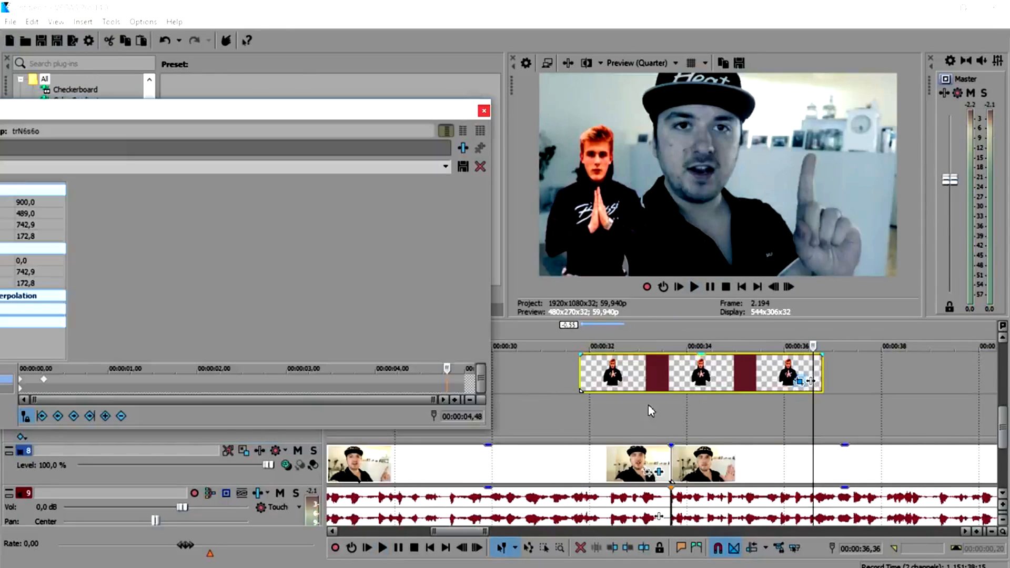
click(437, 386)
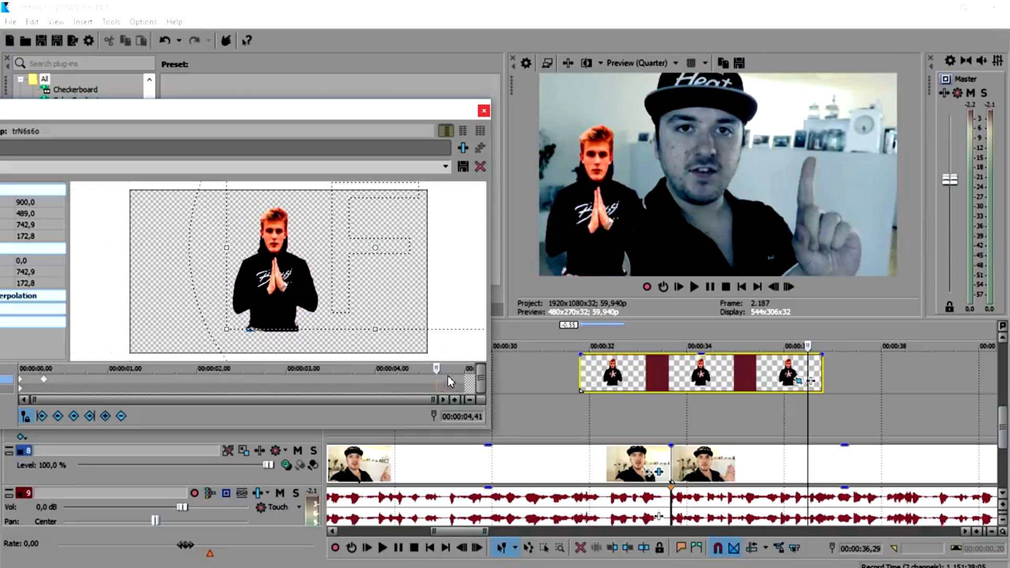
click(449, 380)
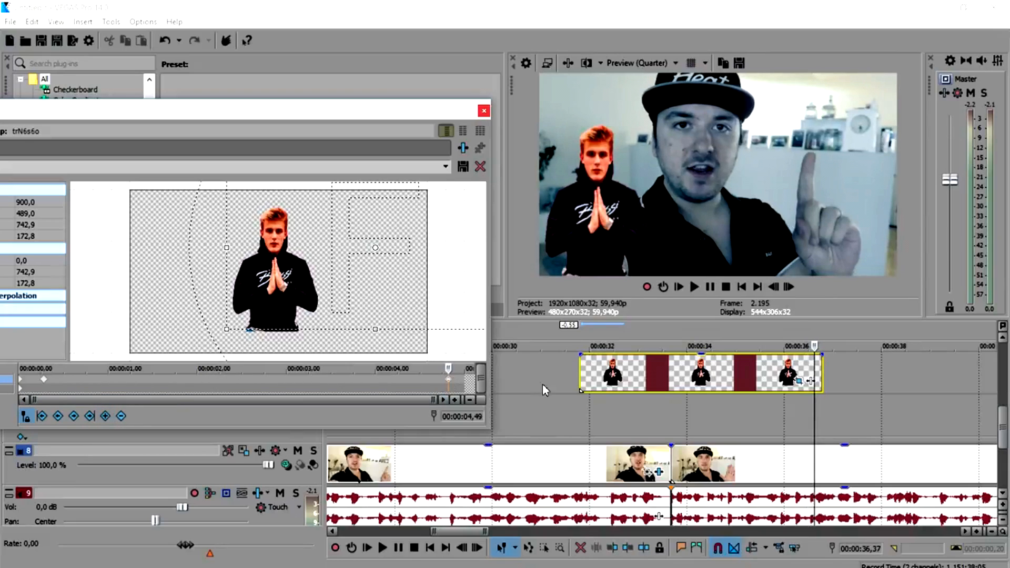
drag(450, 368, 496, 362)
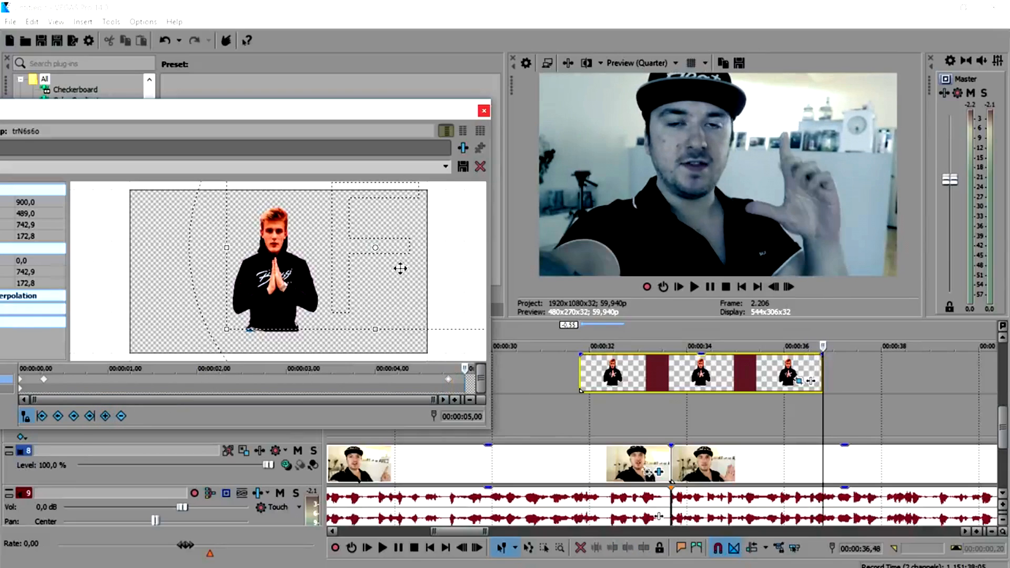
click(814, 344)
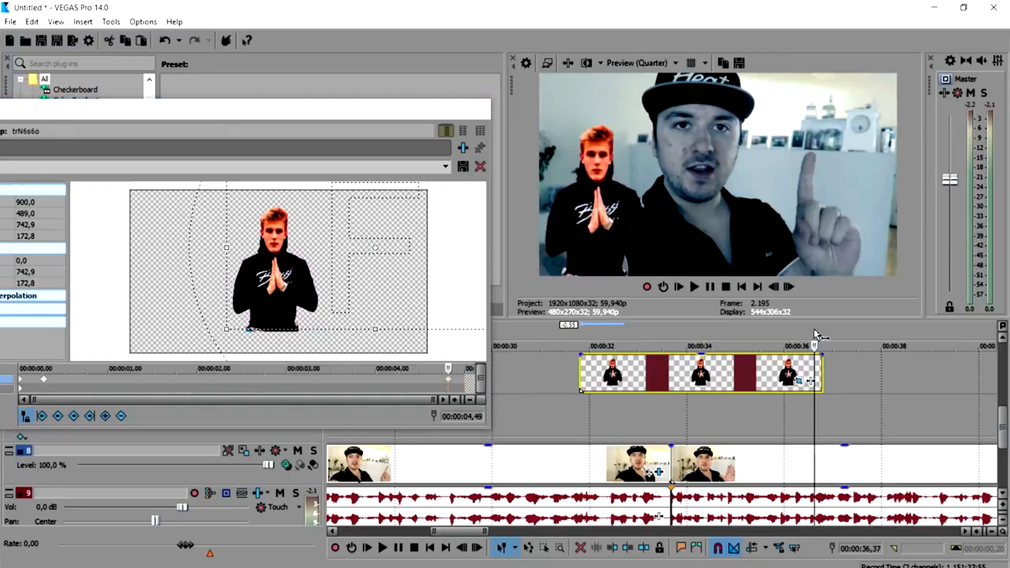
drag(269, 265, 270, 218)
scroll(285, 226, down, 3)
drag(377, 271, 382, 199)
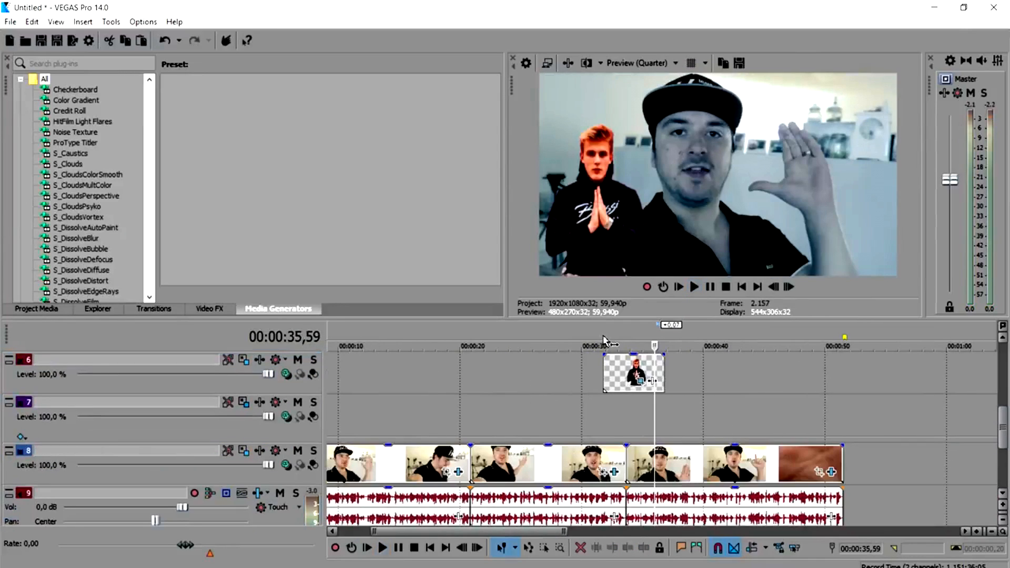
Step: Play back the cut-out image's slide-in and slide-out from about 00:00:31
click(611, 345)
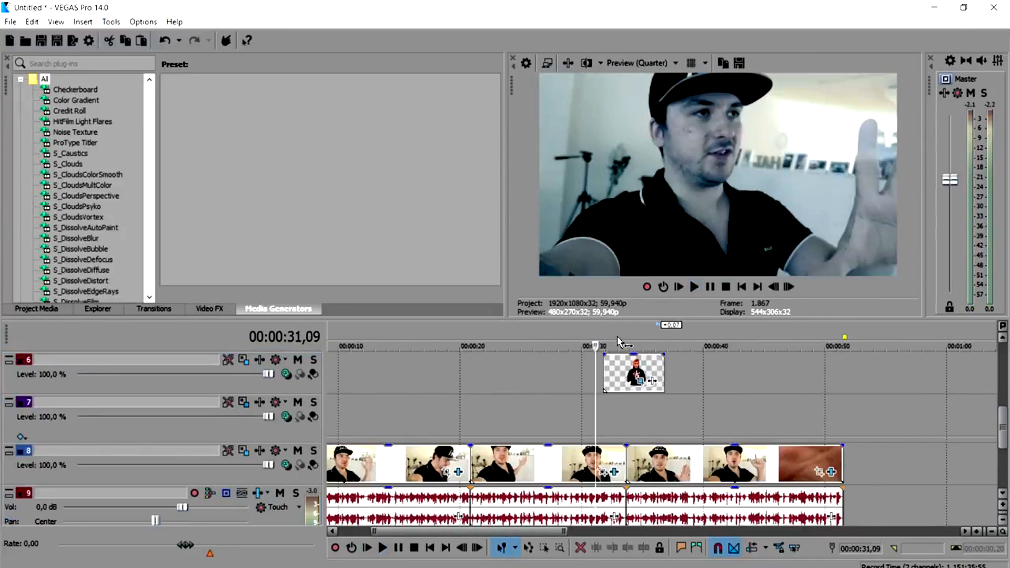
scroll(683, 385, up, 7)
scroll(714, 387, down, 3)
scroll(715, 386, up, 5)
scroll(714, 387, down, 5)
scroll(715, 385, down, 2)
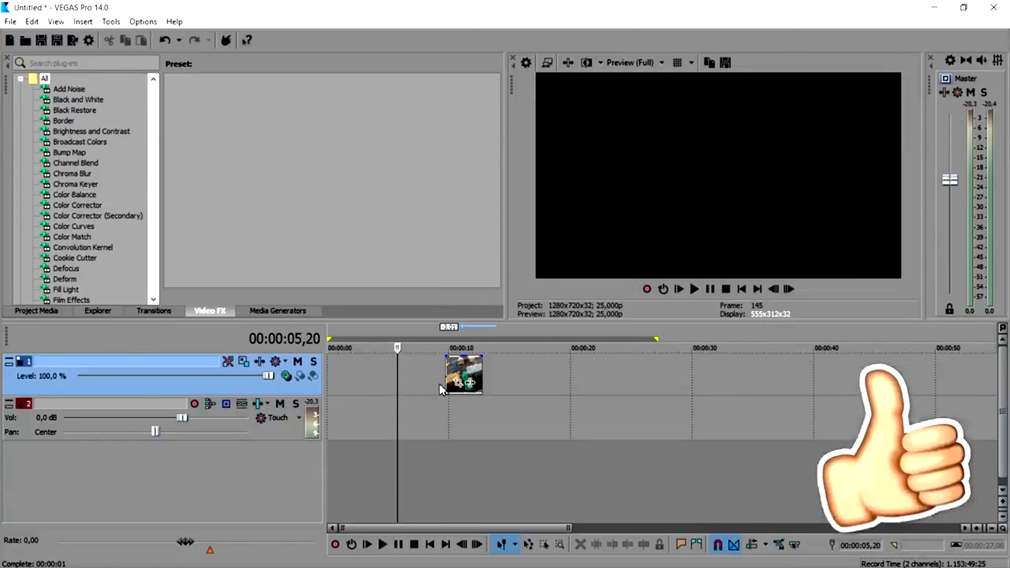
Step: Move the container jump clip on track 1 to the very beginning of the timeline and return the cursor there
scroll(444, 380, up, 2)
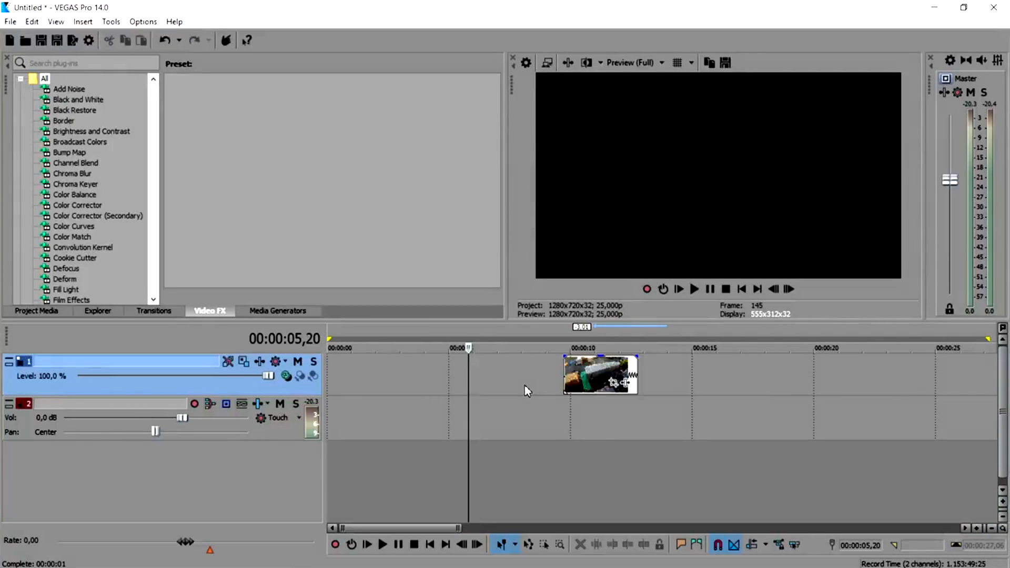
click(566, 375)
scroll(606, 416, up, 2)
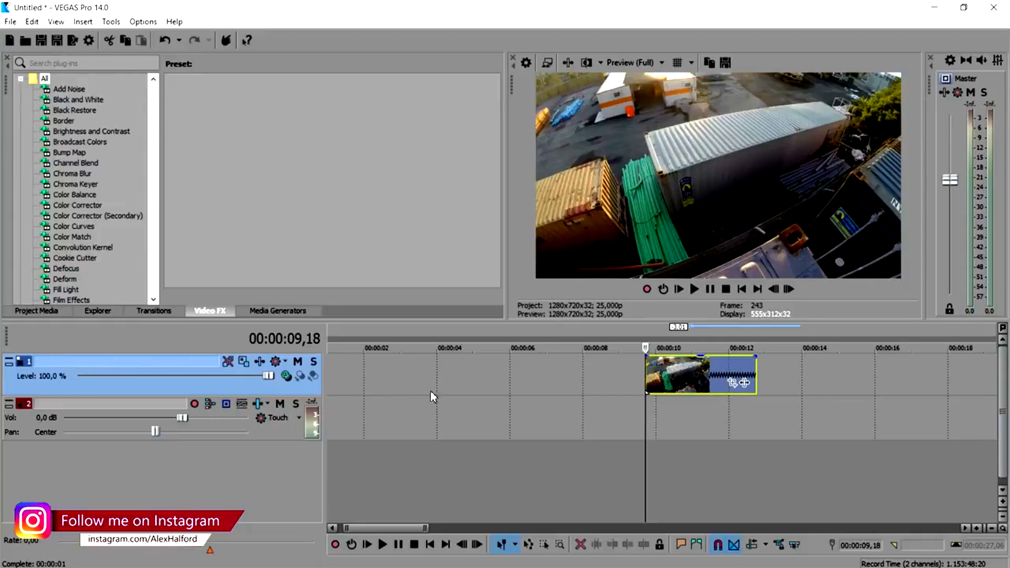
scroll(722, 454, up, 2)
scroll(717, 443, down, 2)
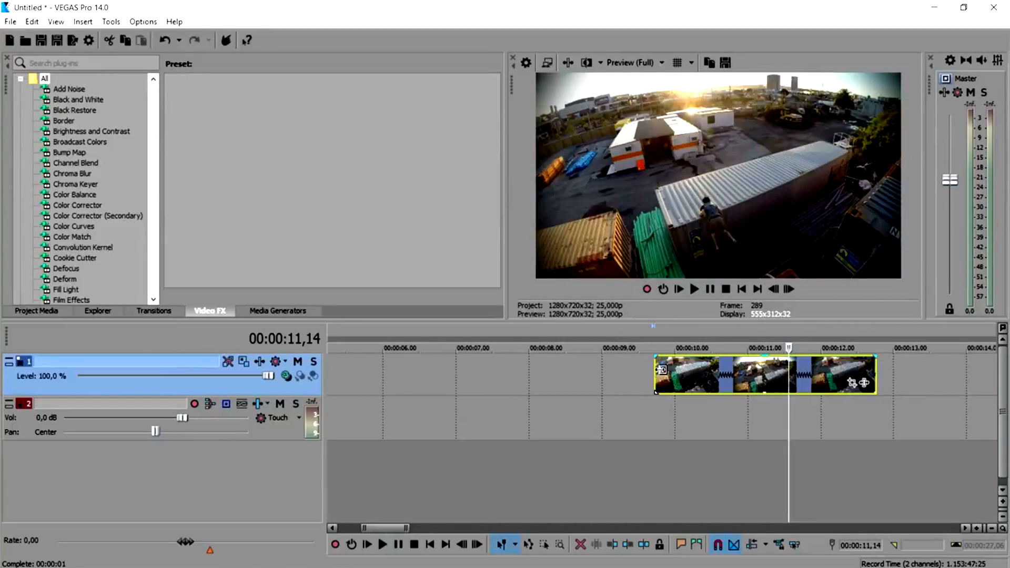
click(655, 374)
scroll(588, 367, down, 2)
drag(704, 371, 257, 364)
click(741, 289)
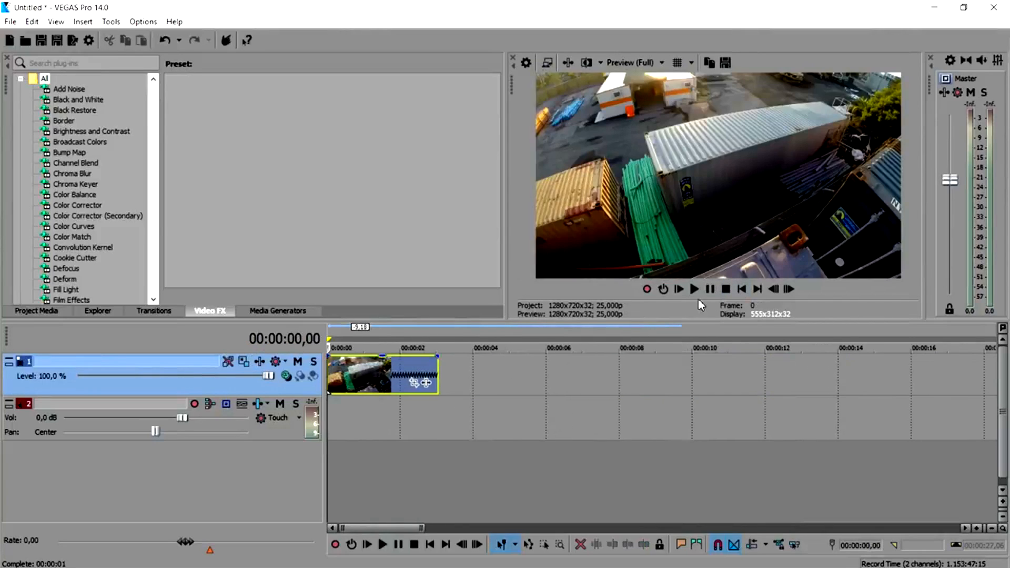
Step: Play through the clip, step to the mid-air jump frame at 00:00:01,11 and split the clip there
scroll(434, 361, up, 5)
scroll(435, 364, down, 3)
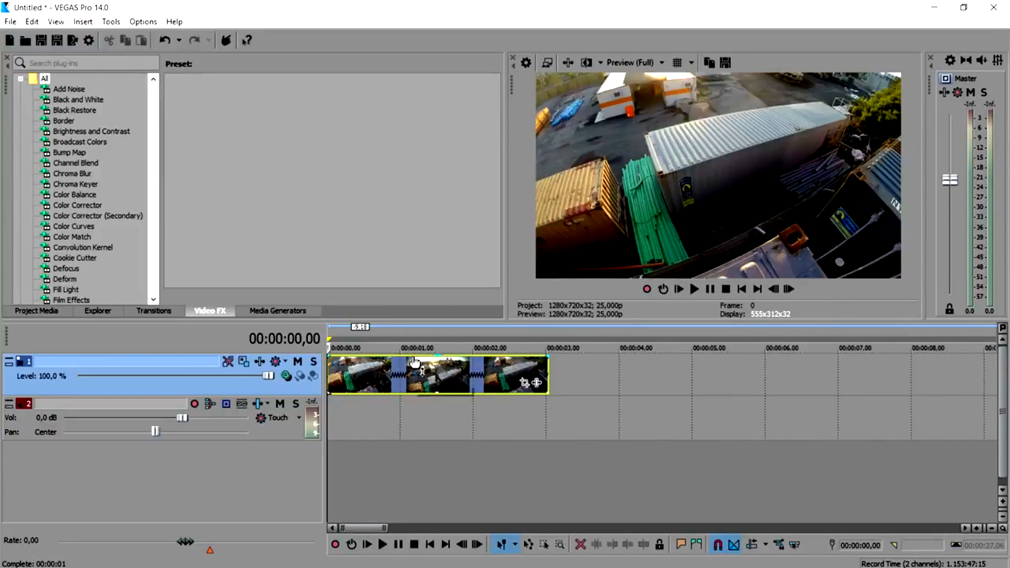
scroll(426, 349, up, 2)
key(space)
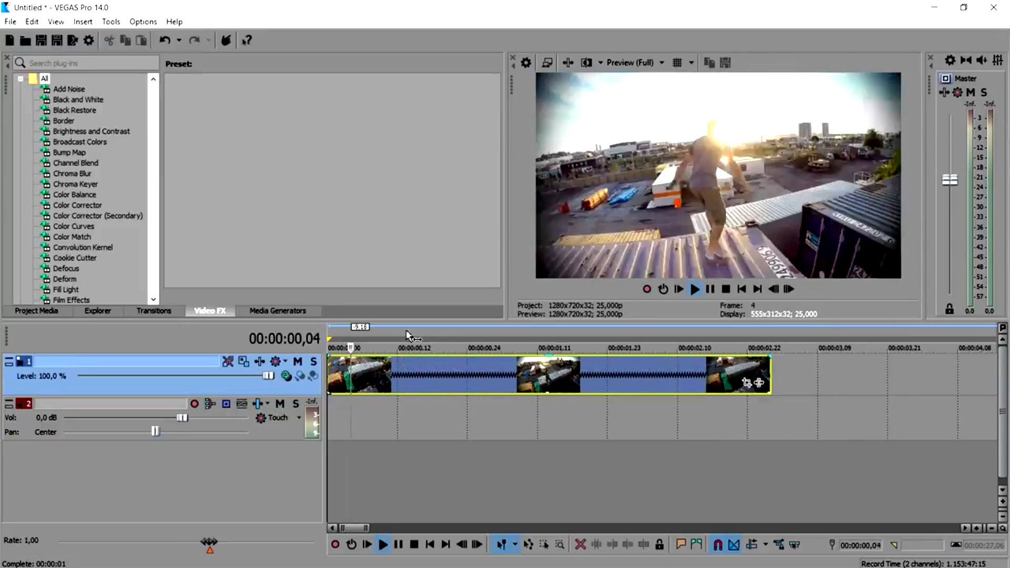
key(space)
click(503, 330)
click(774, 289)
click(773, 289)
click(773, 289)
click(789, 288)
key(space)
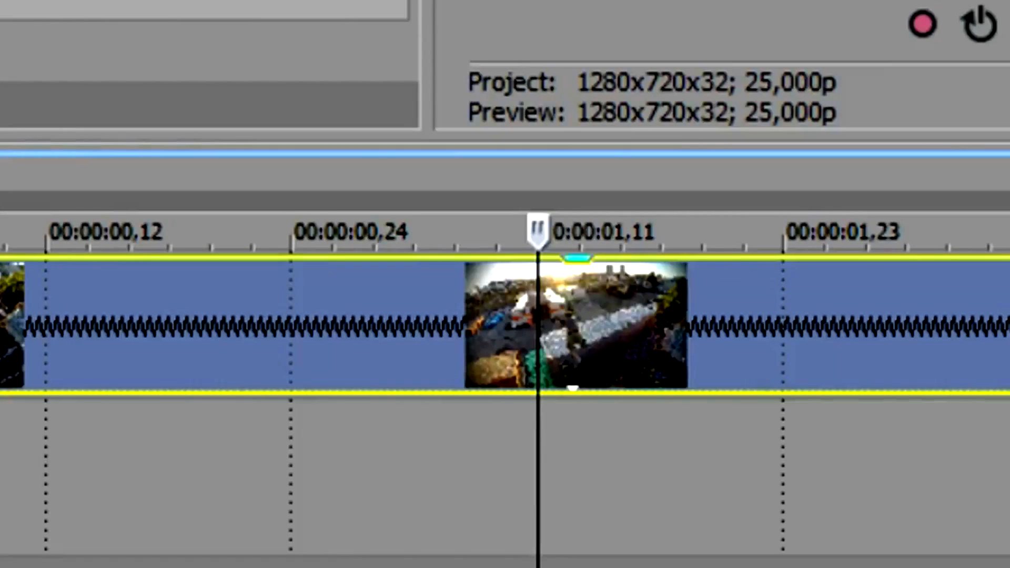
key(s)
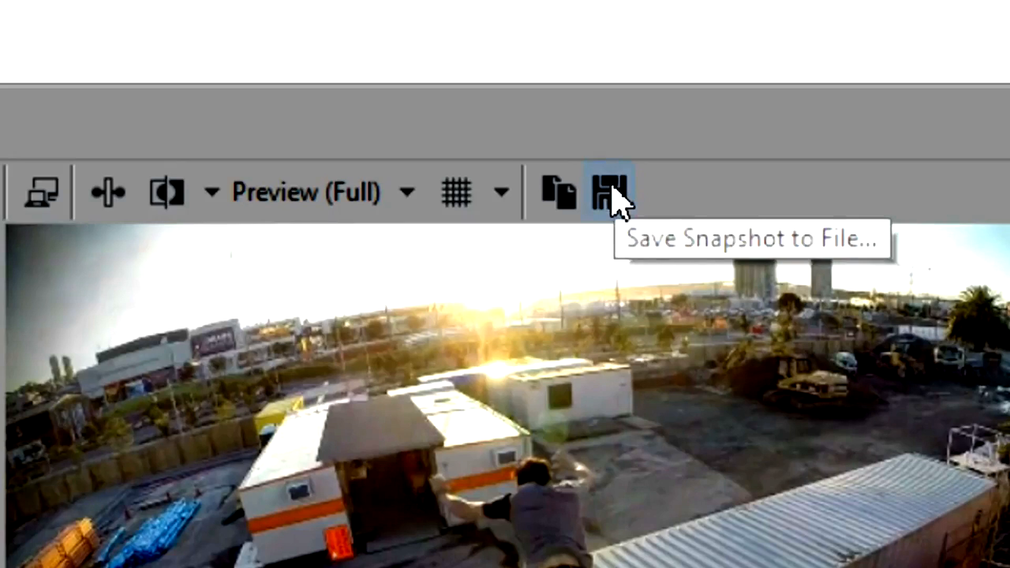
Step: Save the mid-air frame as a PNG snapshot named image and switch to the project folder in File Explorer
click(612, 190)
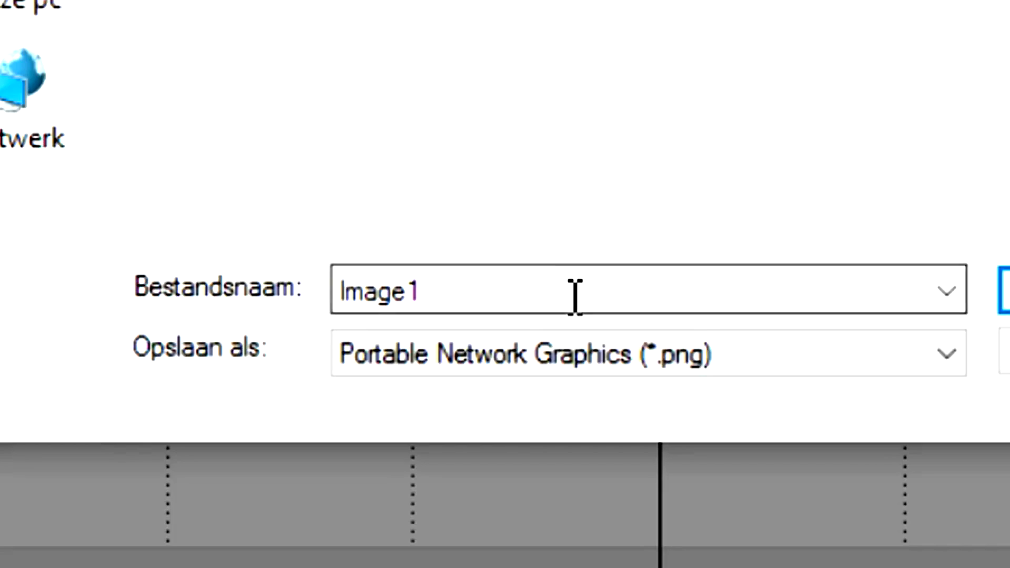
click(575, 298)
text(image)
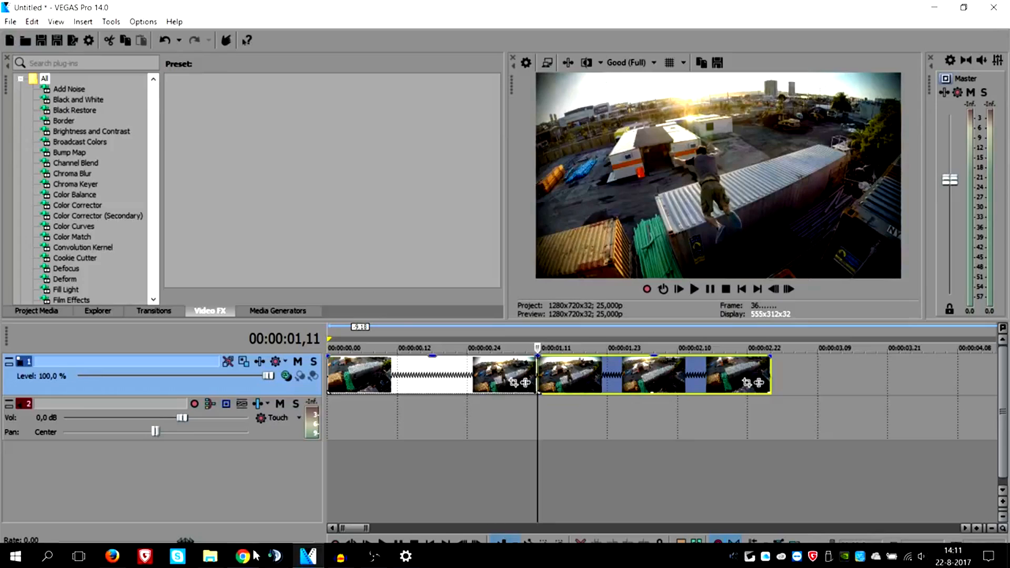
click(211, 559)
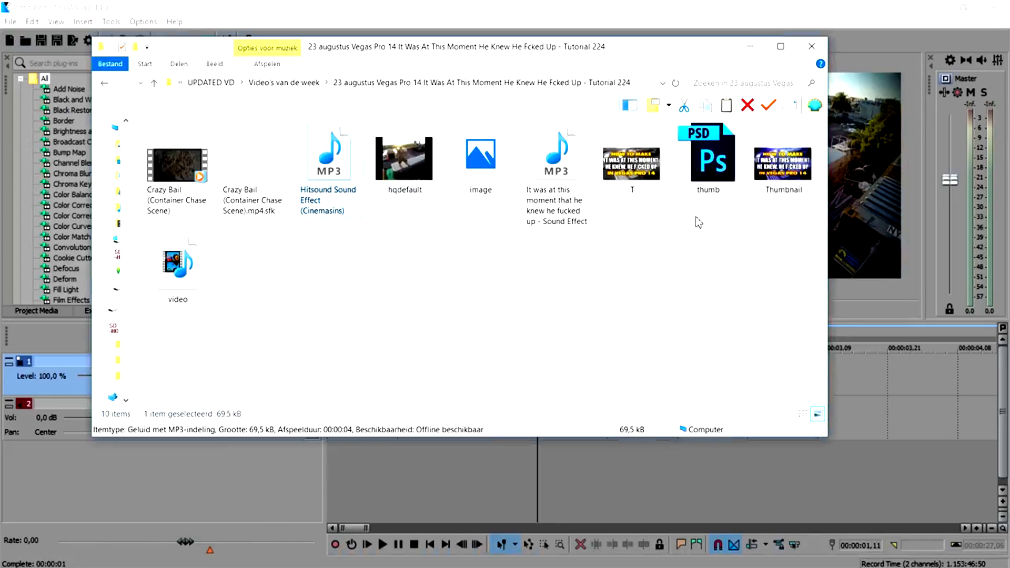
Step: Add the saved image snapshot to track 1 and place it directly against the end of the opening jump clip
drag(476, 155, 915, 375)
mouse_move(924, 375)
mouse_down()
mouse_move(790, 375)
mouse_move(912, 376)
mouse_up()
scroll(663, 376, down, 3)
drag(437, 374, 888, 387)
scroll(889, 387, down, 2)
scroll(663, 376, up, 4)
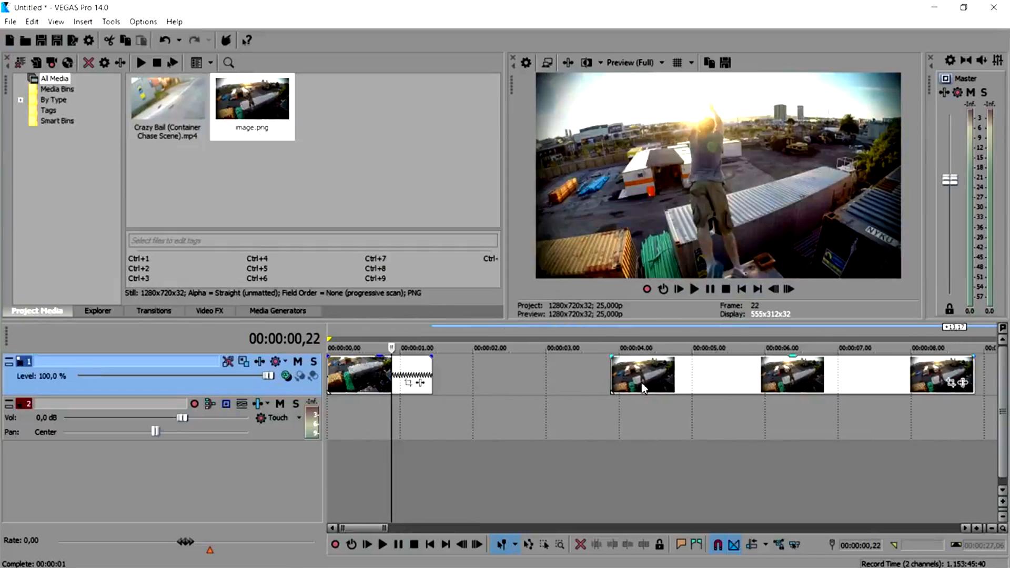
click(760, 368)
drag(762, 372, 566, 382)
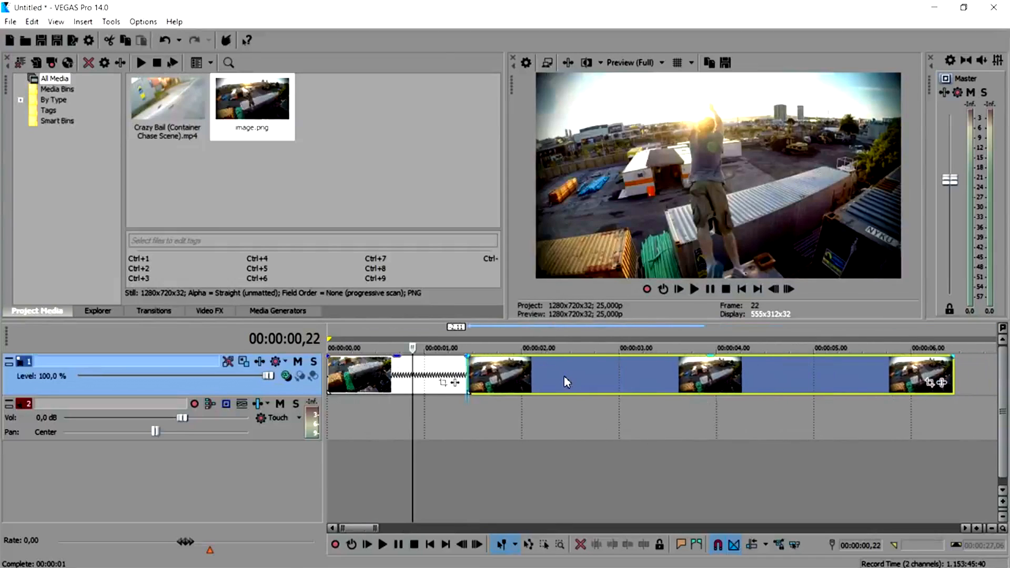
Step: Play back the transition from the opening jump clip into the still image to check the freeze
click(429, 331)
scroll(428, 332, up, 2)
key(space)
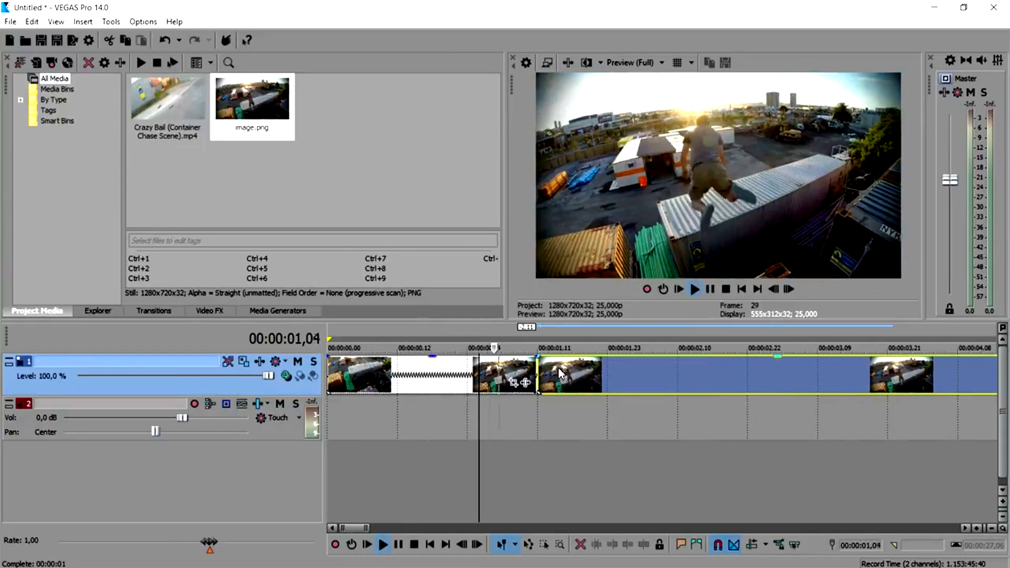
scroll(614, 400, down, 3)
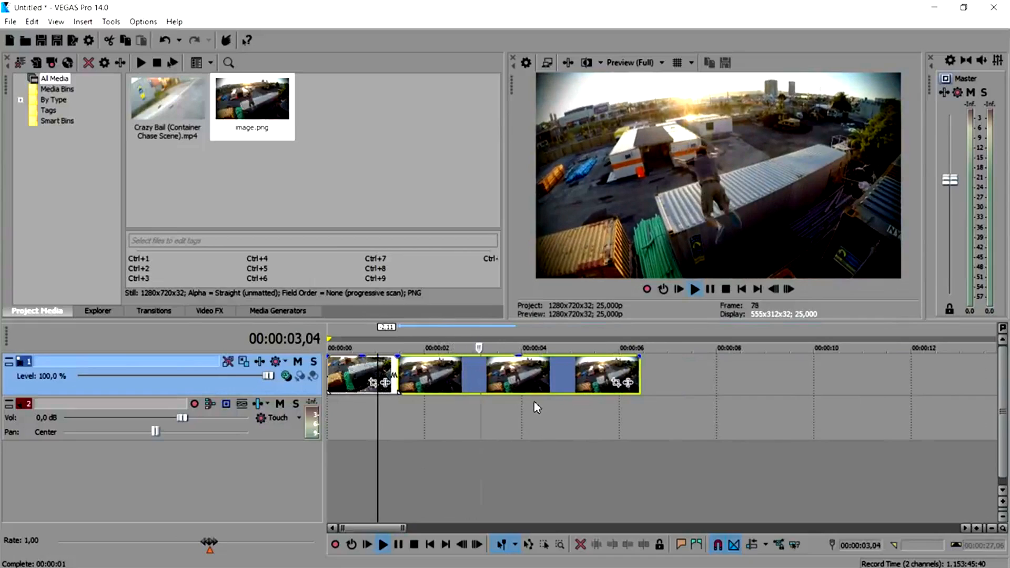
key(space)
click(485, 374)
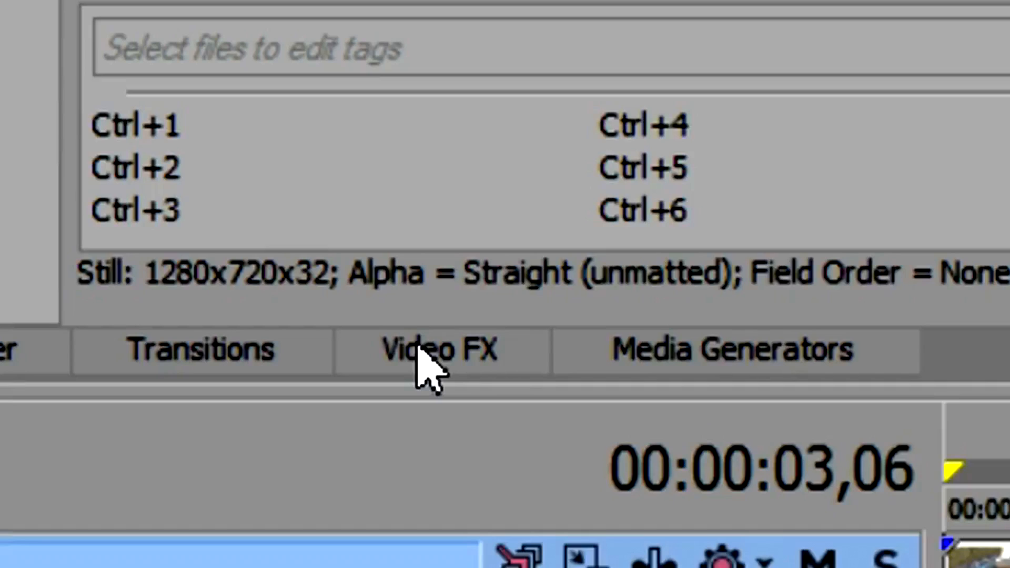
Step: Apply the default Black and White video effect to the still image and close its effect settings
click(204, 310)
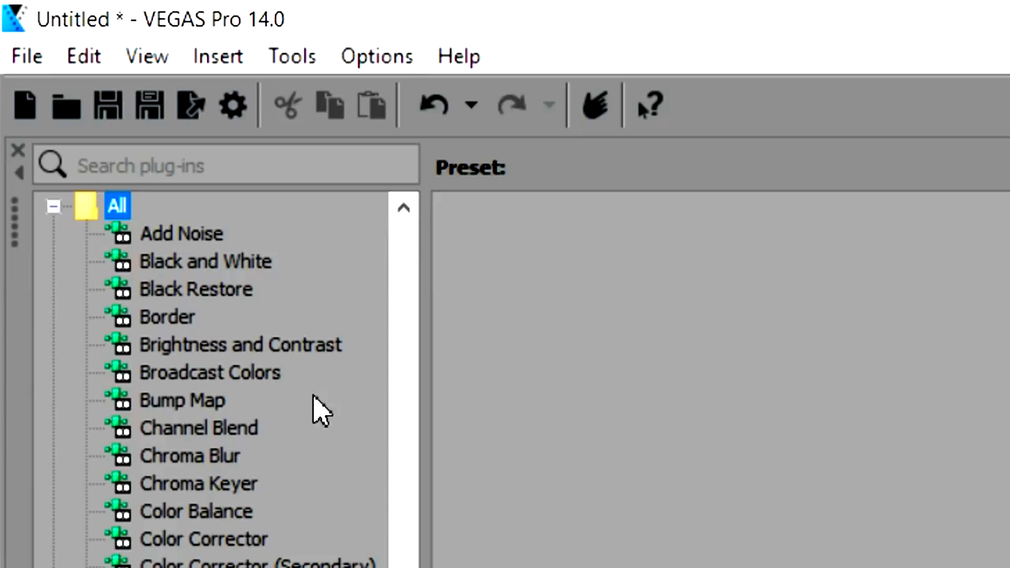
click(232, 265)
drag(532, 263, 1009, 567)
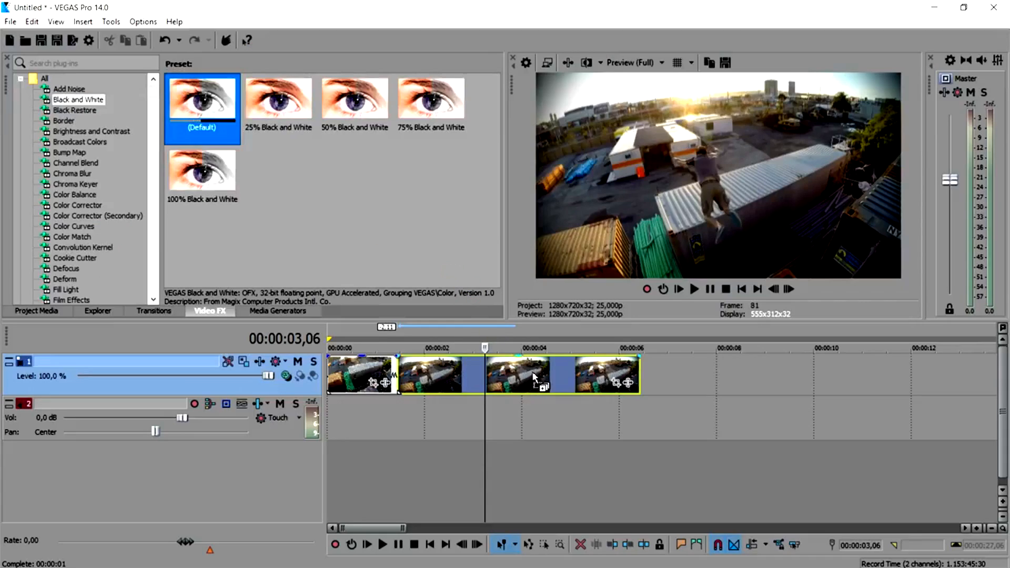
drag(534, 373, 793, 200)
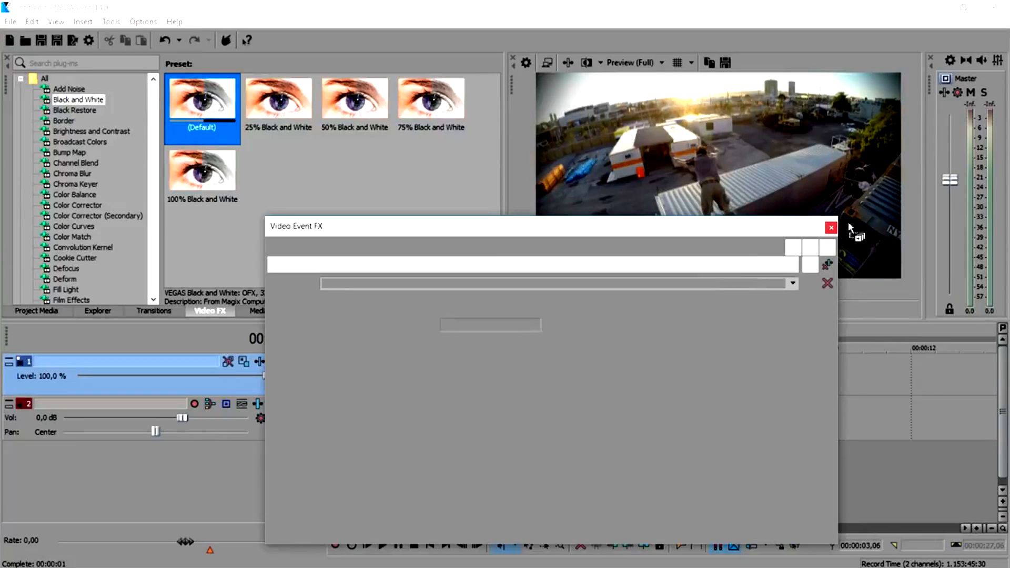
click(829, 228)
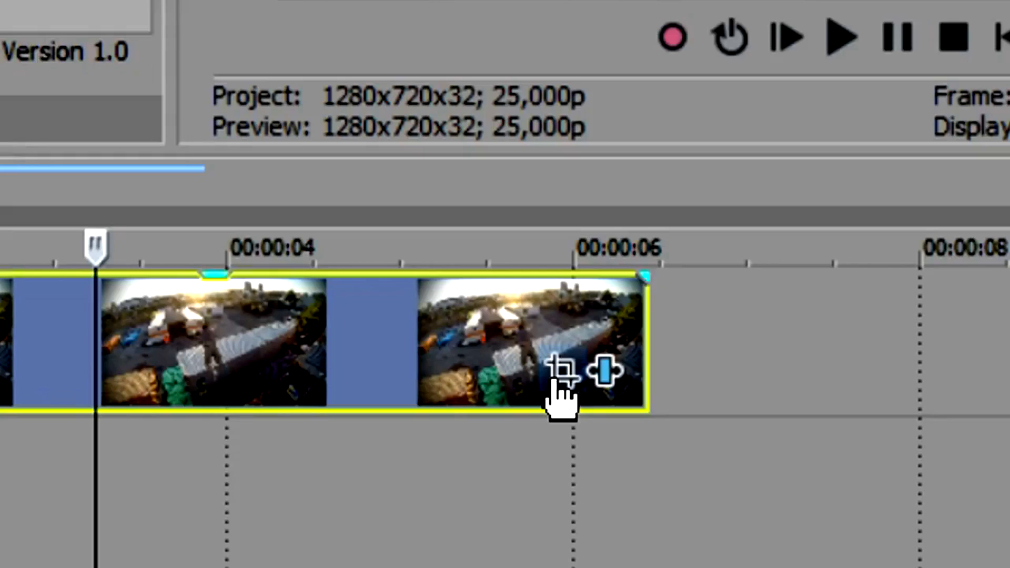
Step: Zoom the still image in on the jumper by shrinking and repositioning its pan/crop frame
click(615, 385)
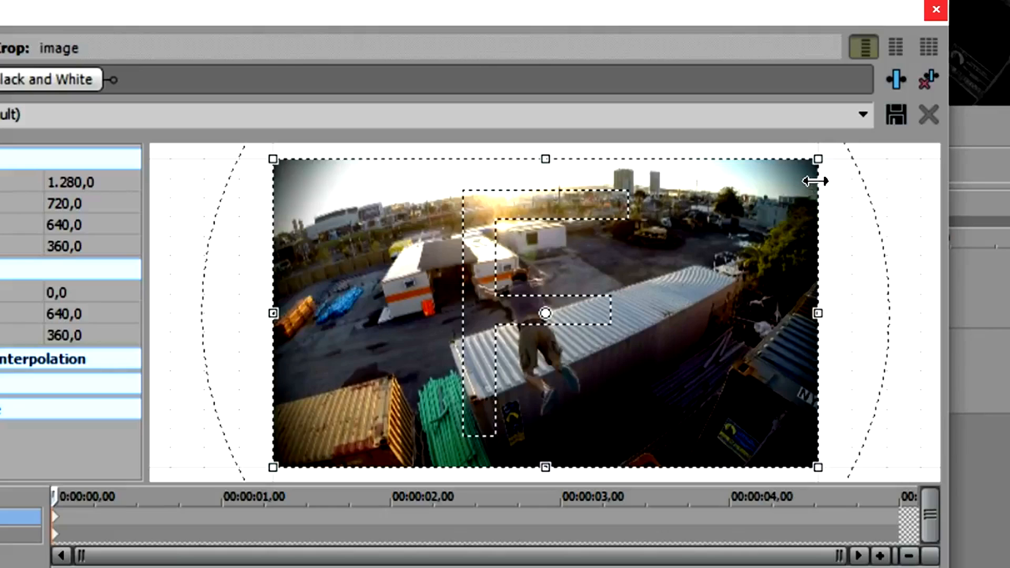
drag(818, 174, 759, 206)
drag(670, 260, 671, 278)
click(936, 9)
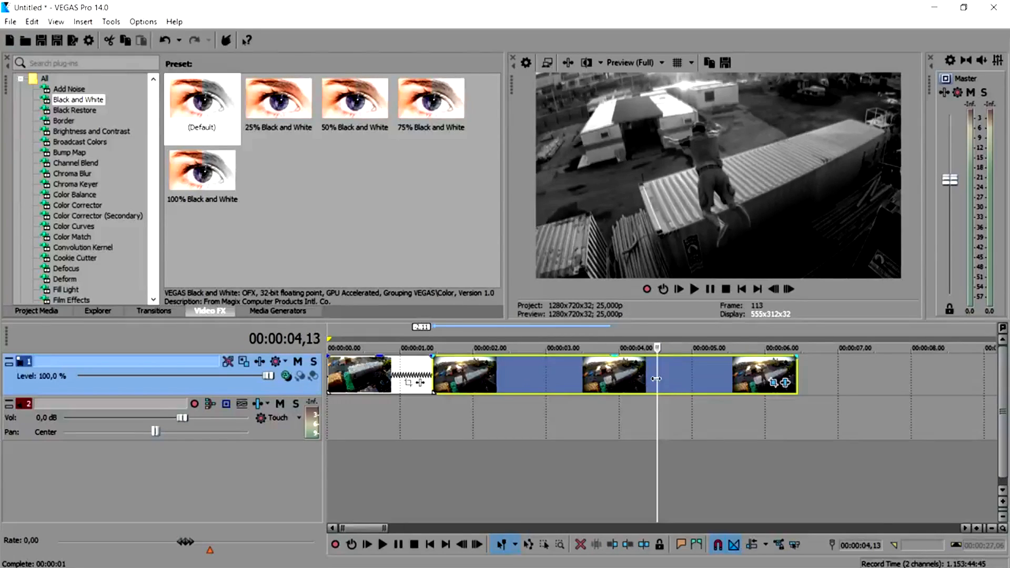
Step: Split the still image at 00:00:04,13 and move the remainder away to about 00:00:08 on track 1
scroll(656, 382, down, 3)
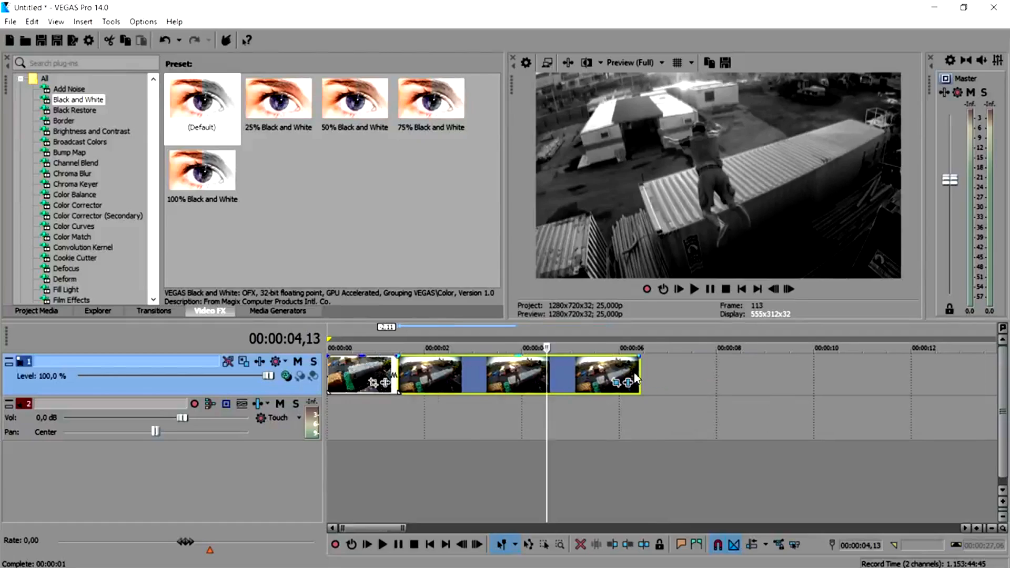
scroll(635, 372, up, 3)
scroll(634, 370, down, 3)
key(s)
drag(570, 377, 756, 376)
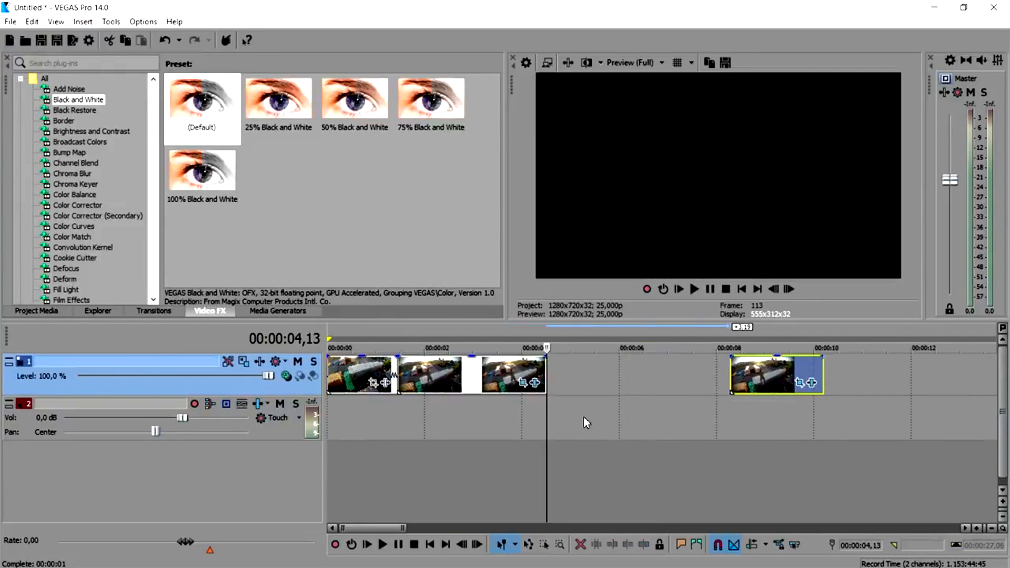
Step: Place the "It was at this moment" sound effect on track 2 beneath the still and extend the still slightly past its end
click(210, 557)
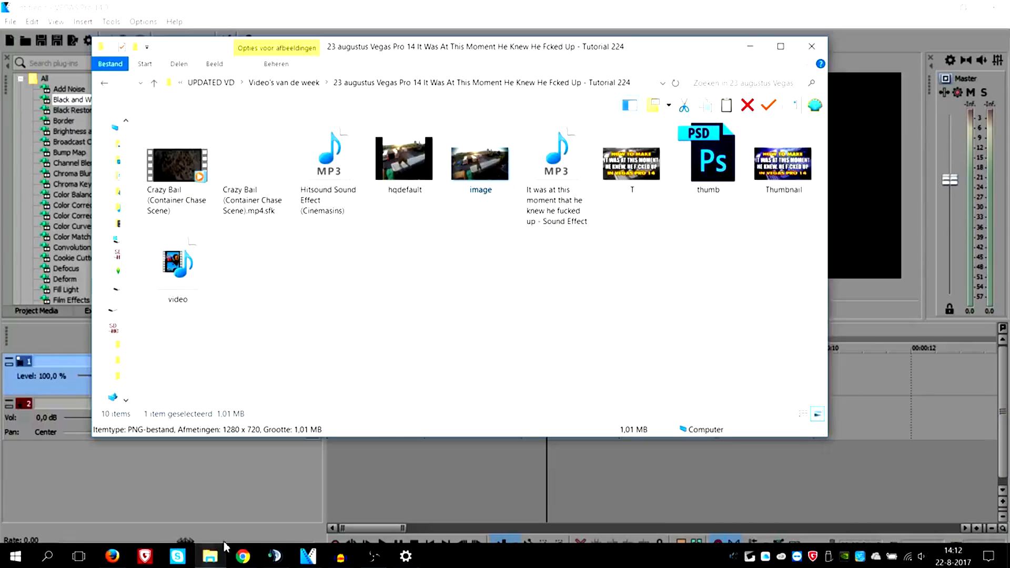
drag(557, 158, 433, 416)
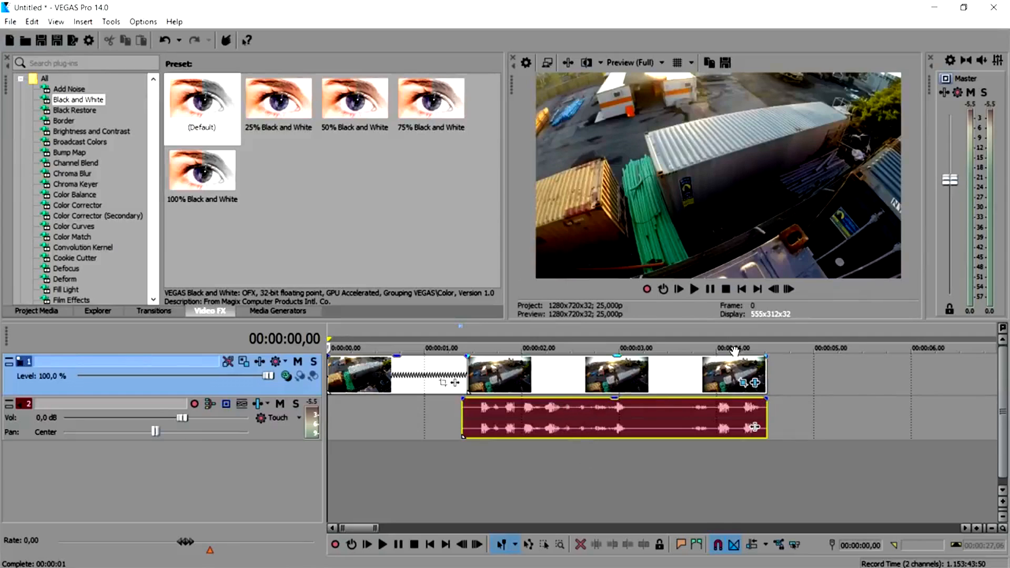
drag(767, 365, 785, 367)
scroll(785, 372, down, 3)
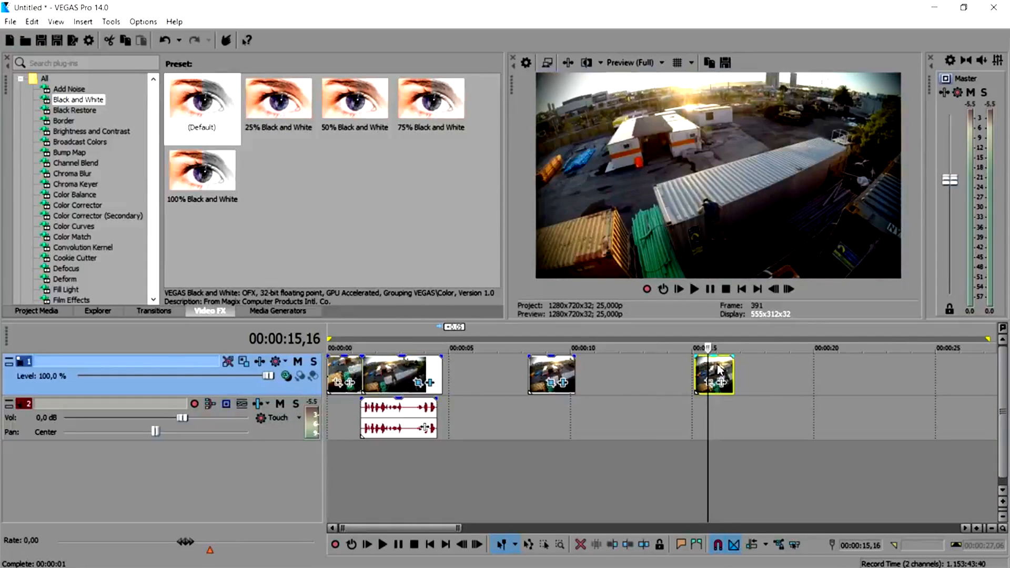
Step: Move the remaining jump footage directly after the black-and-white still and return the cursor to the timeline start
drag(720, 368, 469, 383)
click(418, 339)
scroll(422, 369, up, 5)
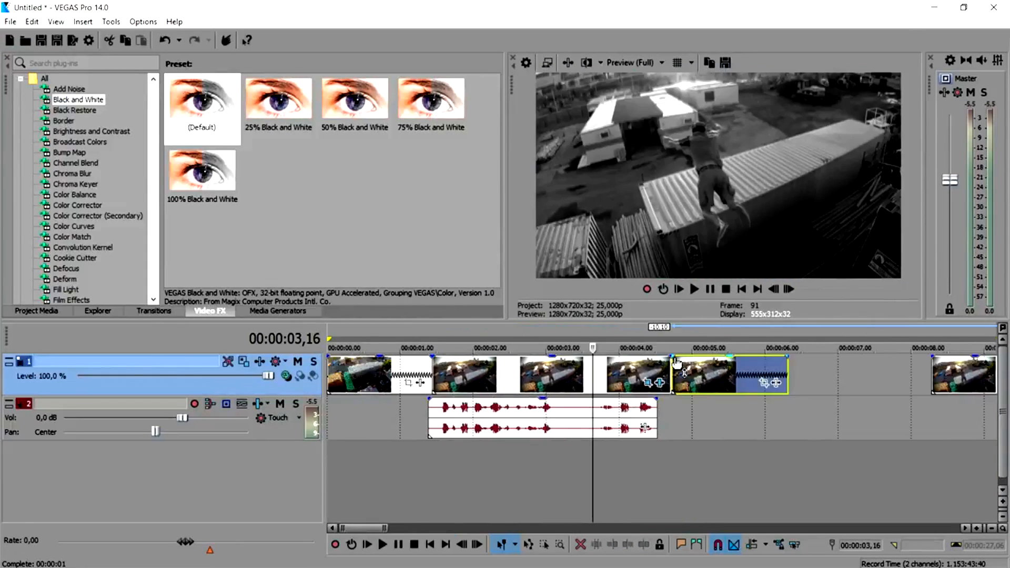
click(742, 289)
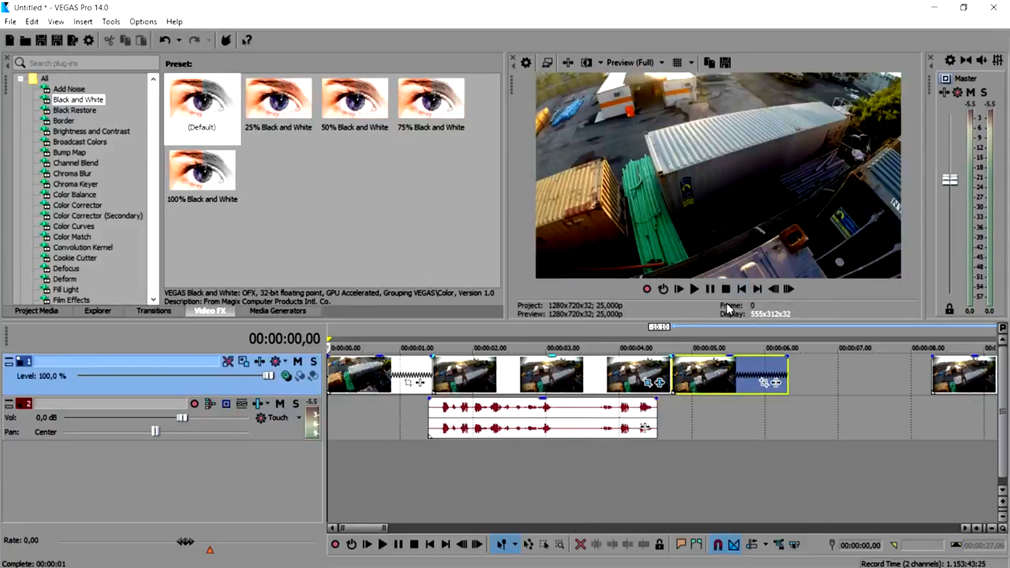